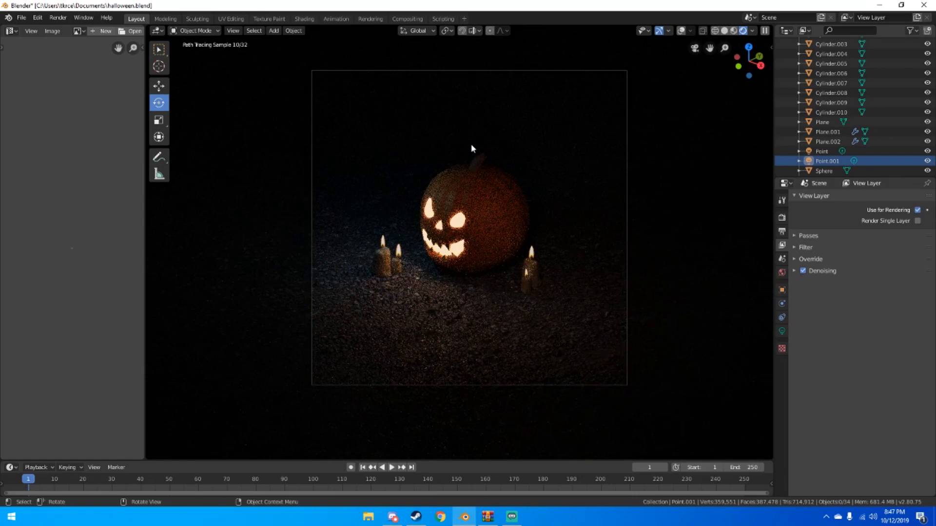
Switch the pumpkin scene's viewport to Solid shading and start a new General file.
key(z)
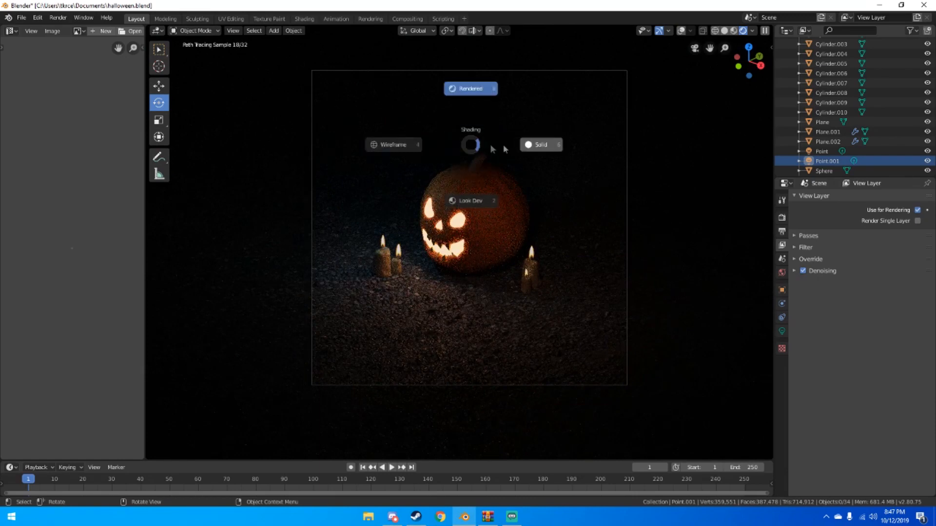
click(522, 154)
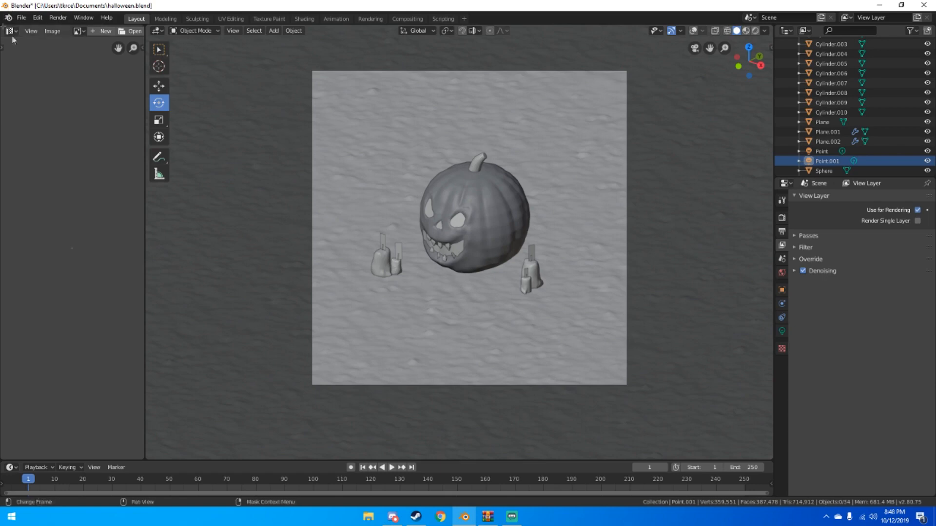
click(22, 18)
mouse_move(32, 30)
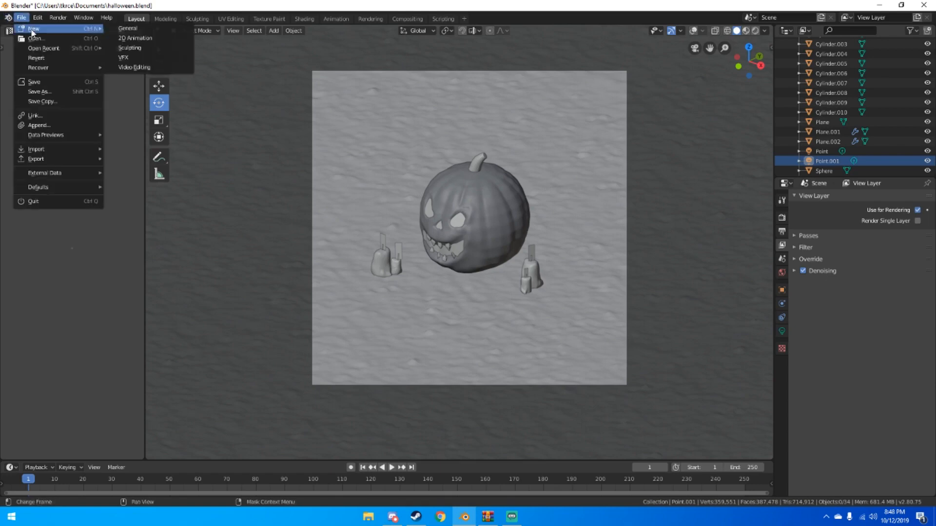
click(127, 29)
click(489, 271)
Delete the default cube from the new scene.
middle_drag(409, 248, 454, 242)
scroll(455, 242, down, 4)
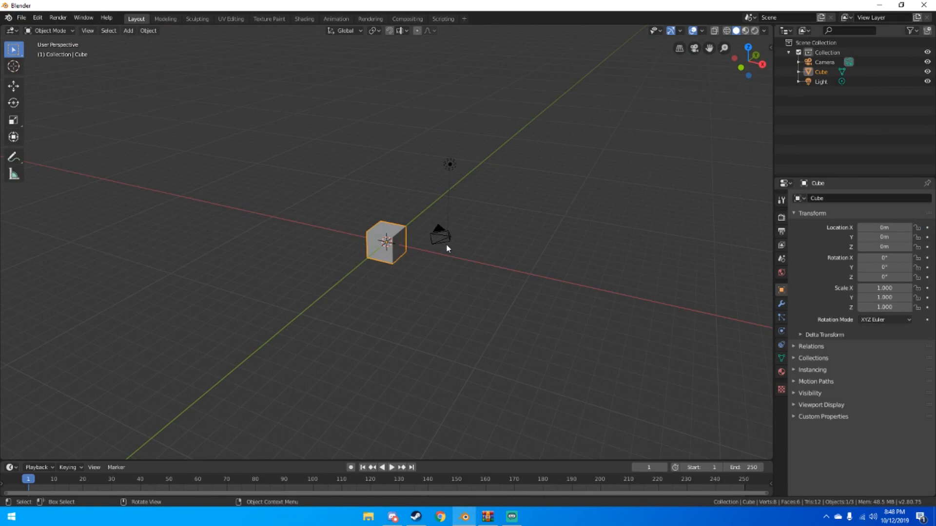
middle_drag(444, 247, 416, 252)
scroll(399, 256, up, 3)
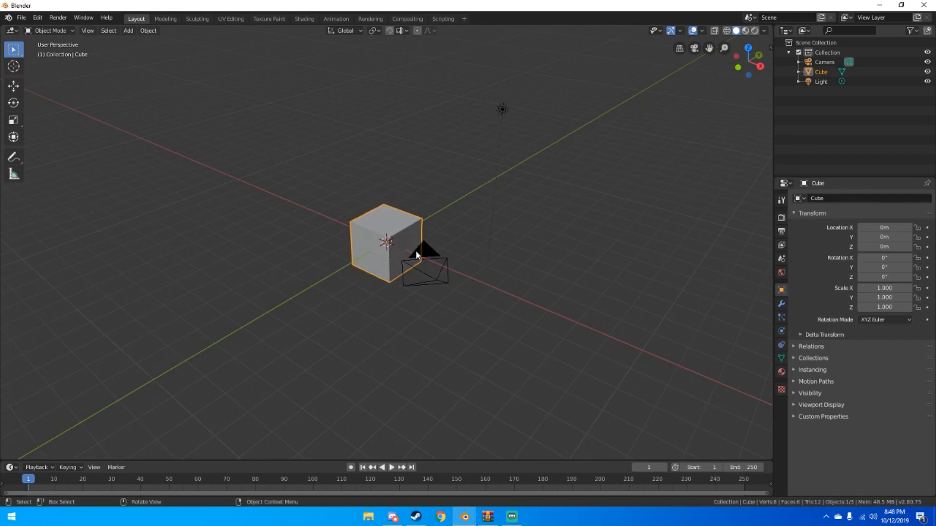
middle_drag(415, 250, 368, 229)
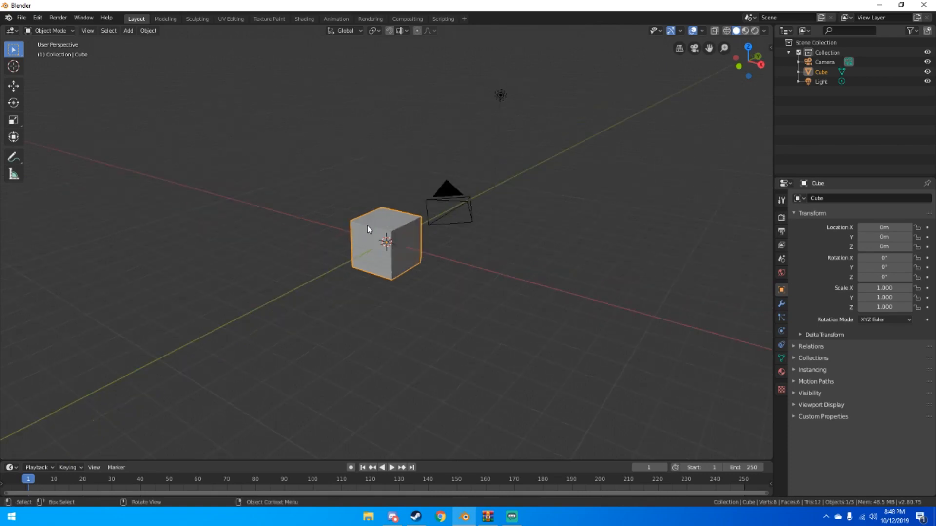
key(Delete)
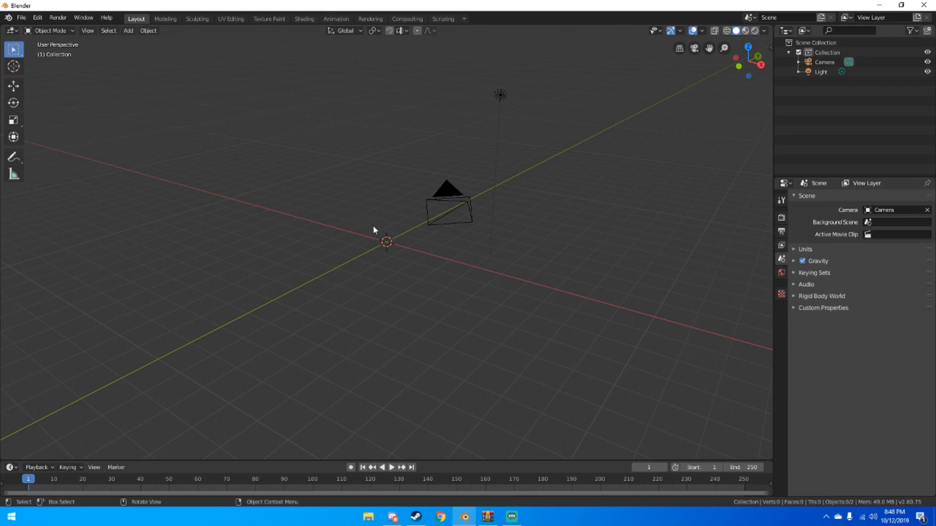
middle_drag(385, 229, 394, 224)
key(shift+a)
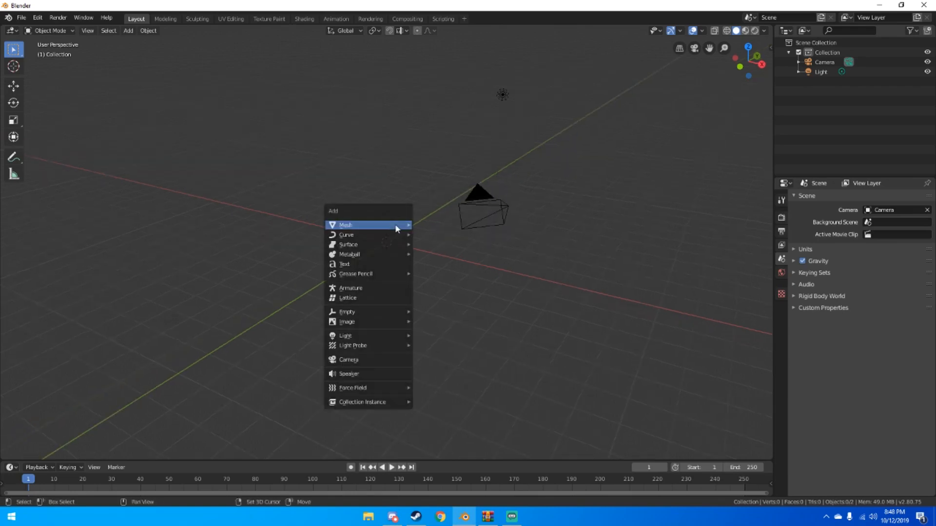
mouse_move(394, 224)
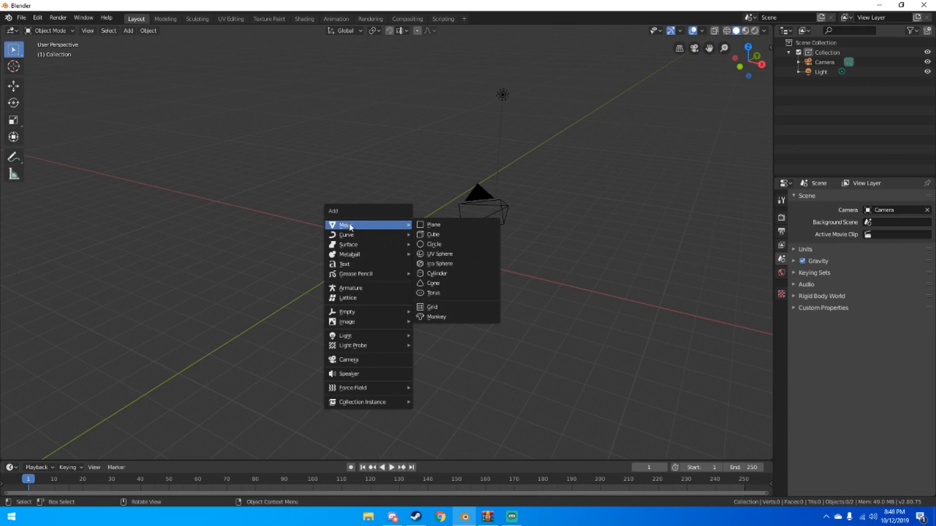
click(130, 31)
Add a UV Sphere mesh at the scene's origin.
key(shift+a)
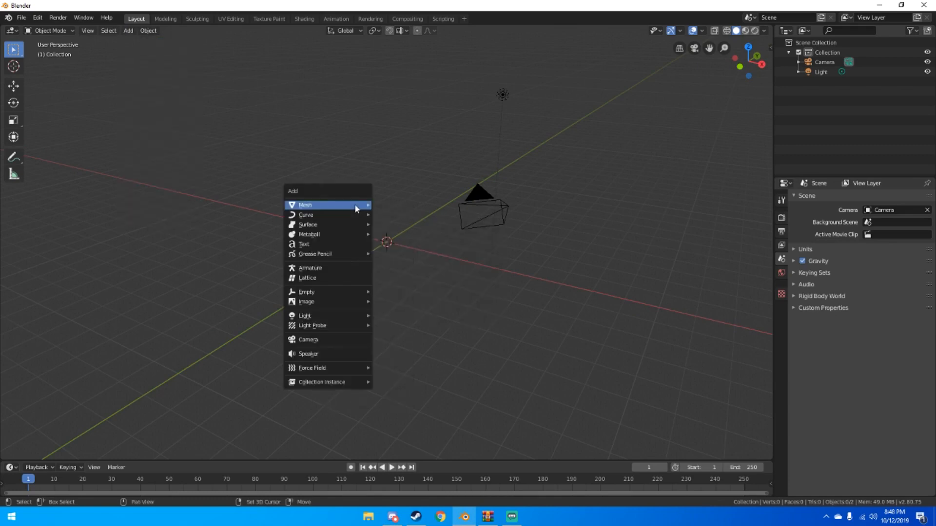
mouse_move(356, 206)
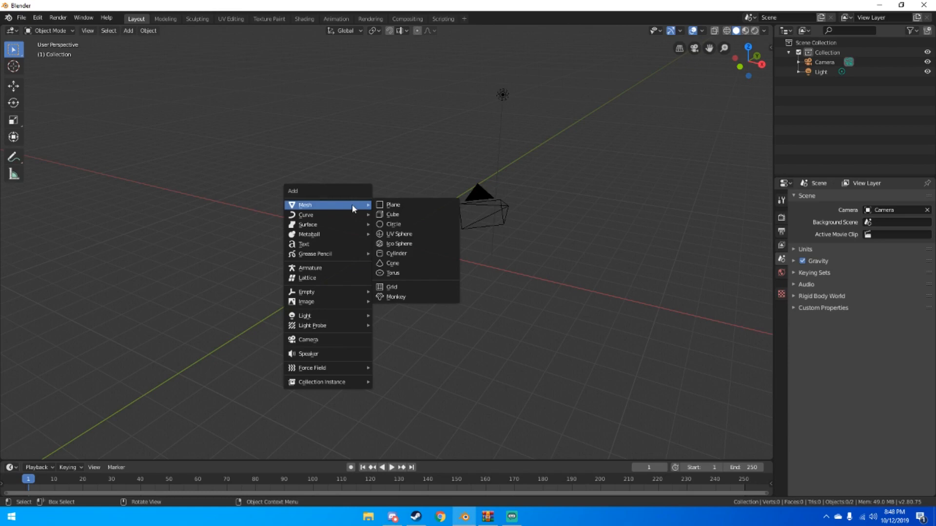
click(396, 235)
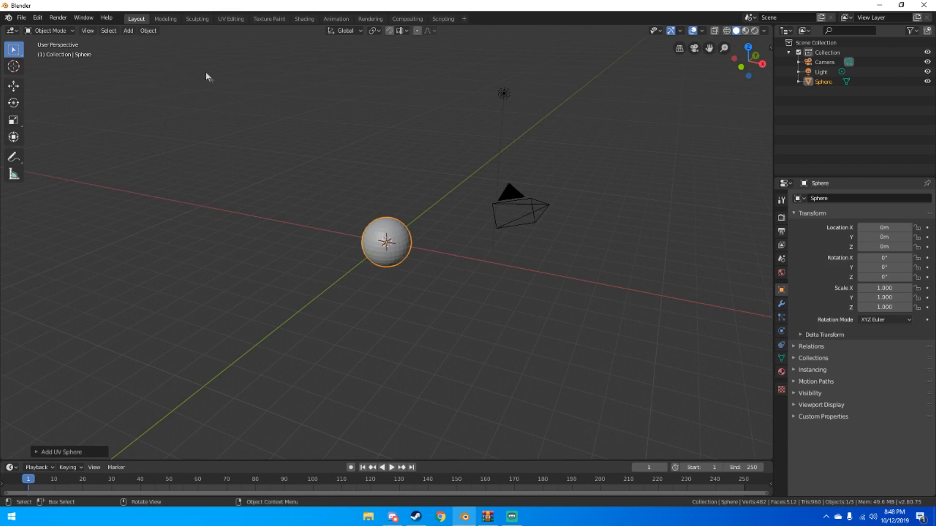
Switch to the Sculpting workspace with the UV sphere as the object to sculpt.
middle_drag(257, 130, 137, 35)
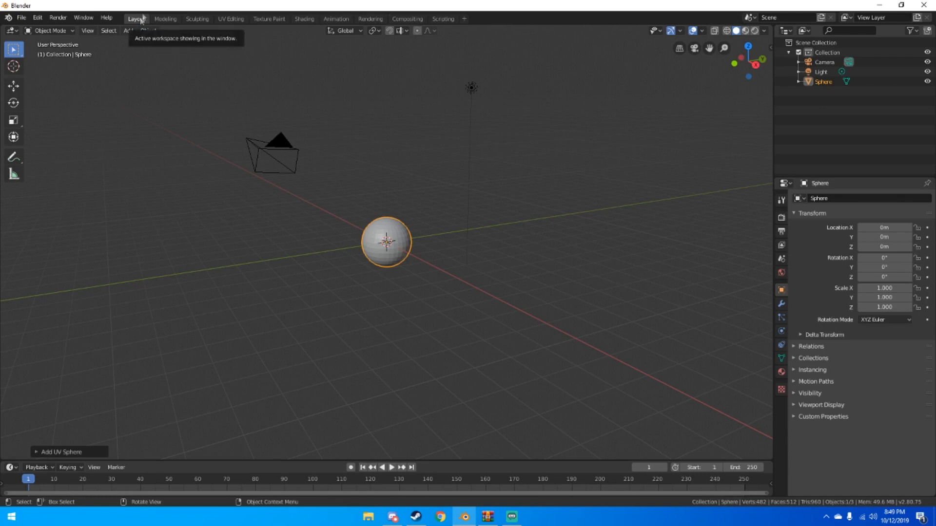
middle_drag(292, 146, 309, 149)
scroll(324, 171, up, 4)
middle_drag(334, 180, 366, 174)
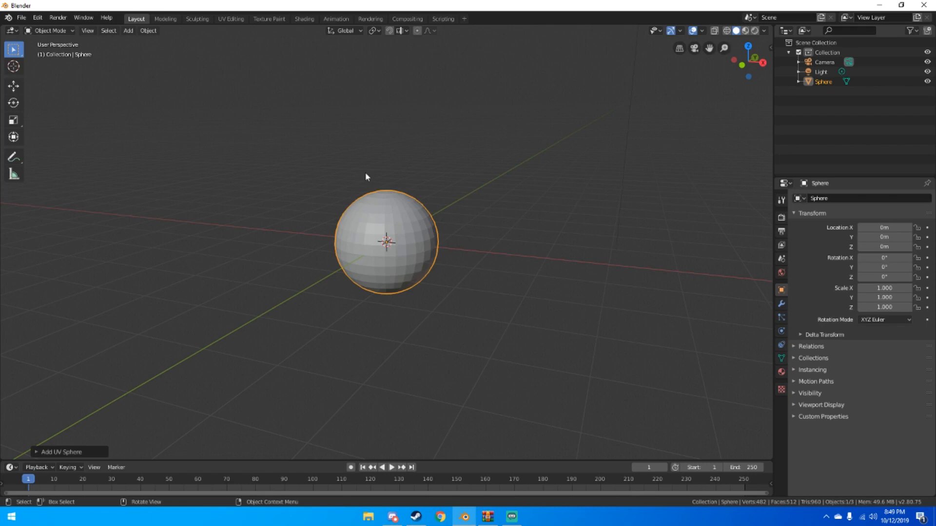
middle_drag(319, 105, 328, 104)
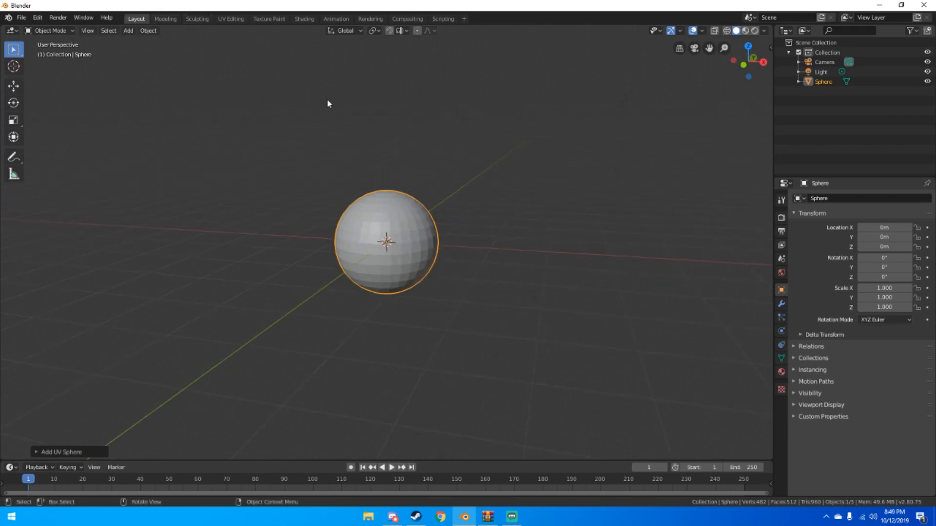
click(209, 19)
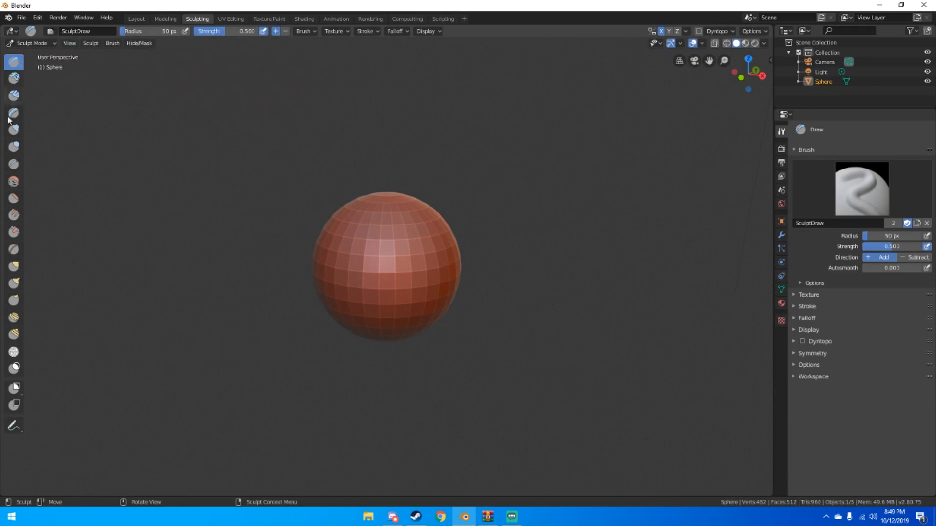
click(90, 43)
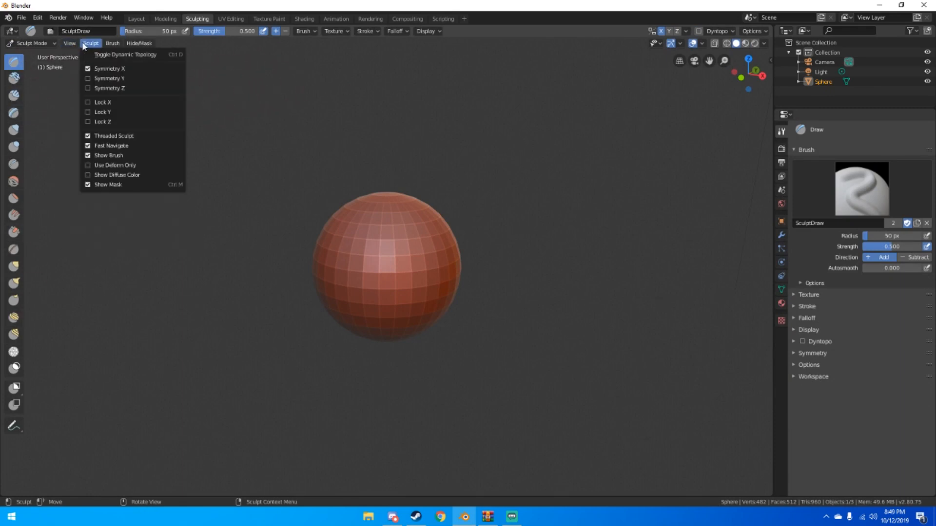
mouse_move(122, 45)
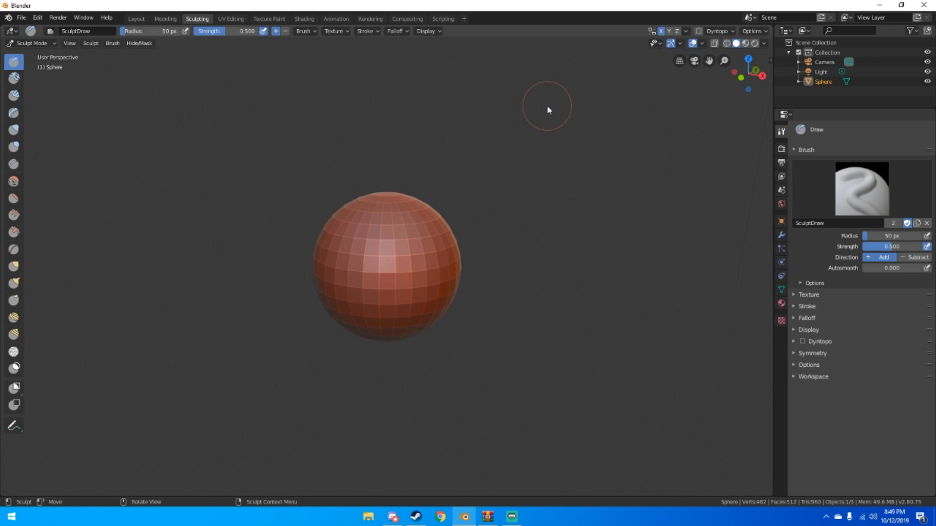
Test a Draw brush stroke on the sphere without dynamic topology and undo it.
mouse_move(380, 232)
mouse_down()
mouse_move(368, 251)
mouse_move(375, 274)
mouse_up()
middle_drag(414, 263, 387, 264)
scroll(334, 249, up, 3)
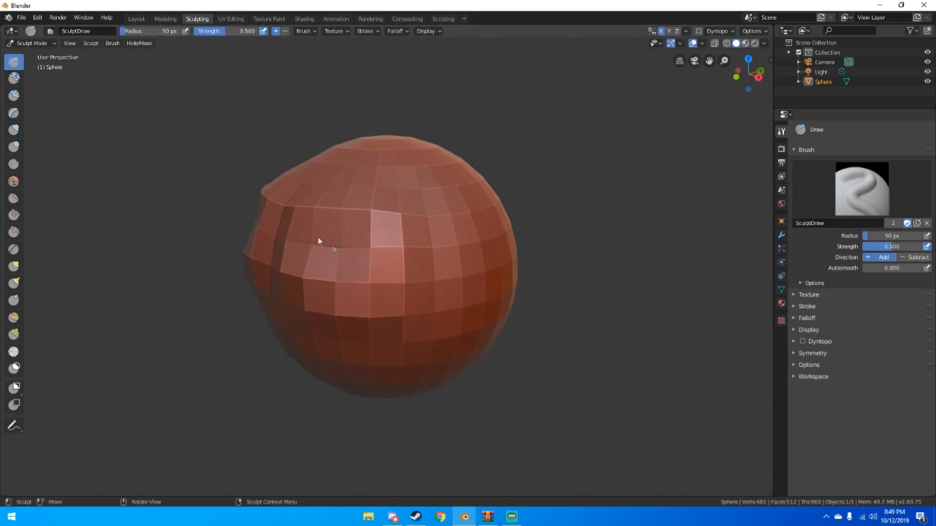
scroll(375, 219, down, 3)
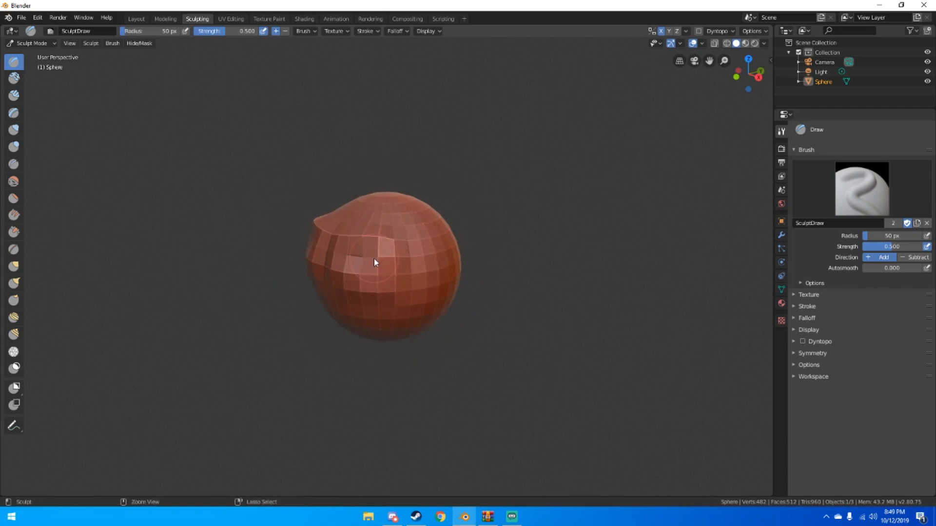
key(ctrl+z)
key(ctrl+z)
Try a Draw brush stroke on the sphere with Dyntopo enabled, undoing the stroke and switching Dyntopo off again.
click(698, 31)
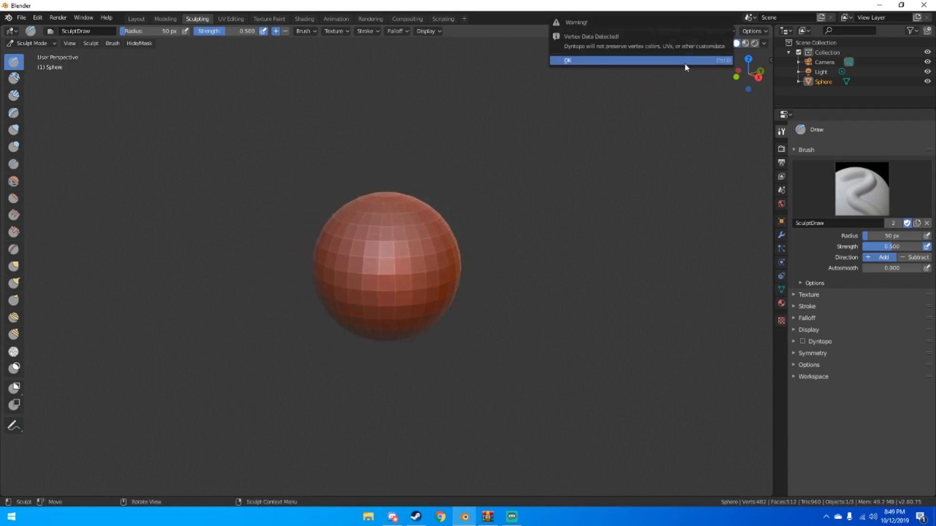
click(684, 63)
mouse_move(423, 226)
mouse_down()
mouse_move(378, 261)
mouse_move(353, 262)
mouse_up()
key(ctrl+z)
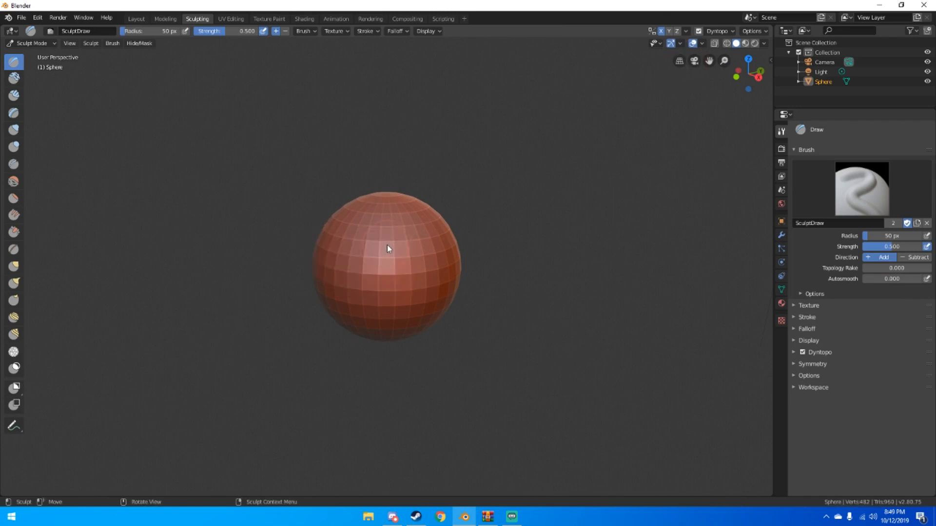
click(699, 31)
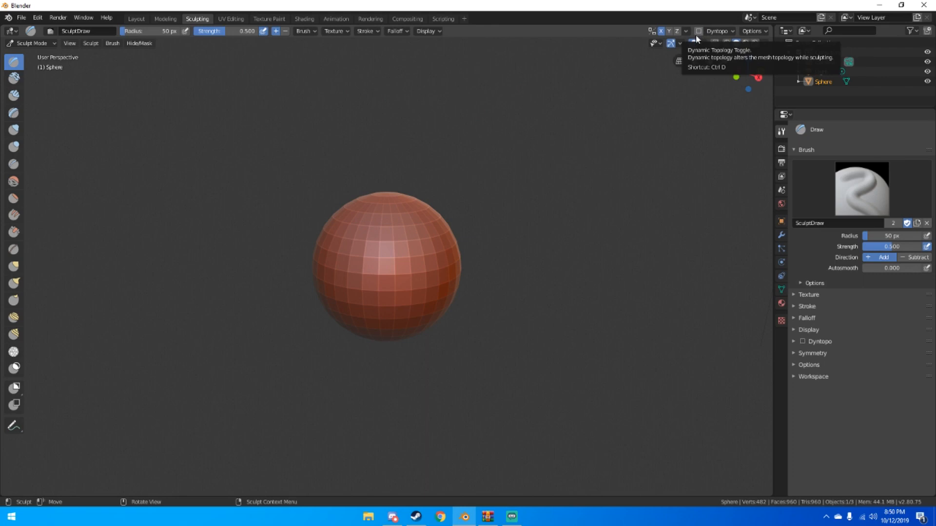
Look through the sculpt options and the Draw brush's Texture and Falloff settings.
click(751, 31)
click(751, 32)
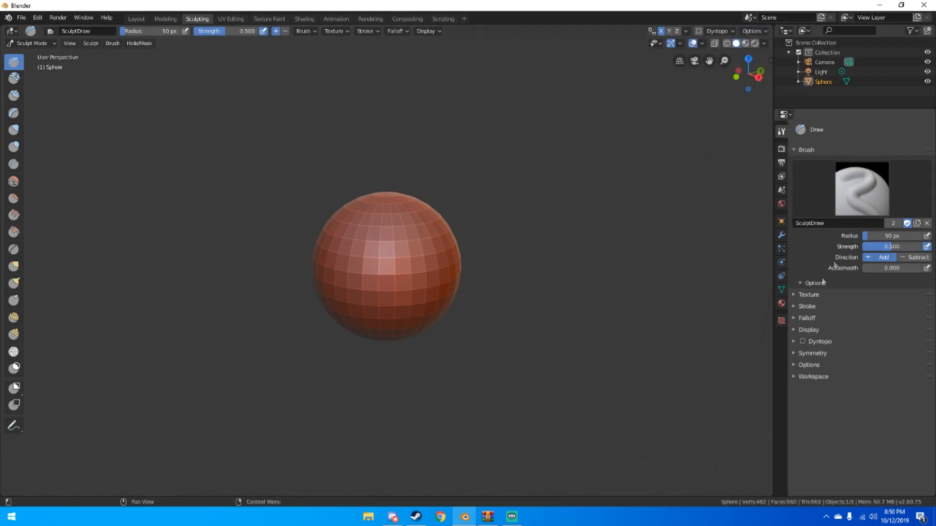
click(810, 294)
click(812, 292)
click(812, 294)
click(812, 295)
click(813, 318)
click(812, 317)
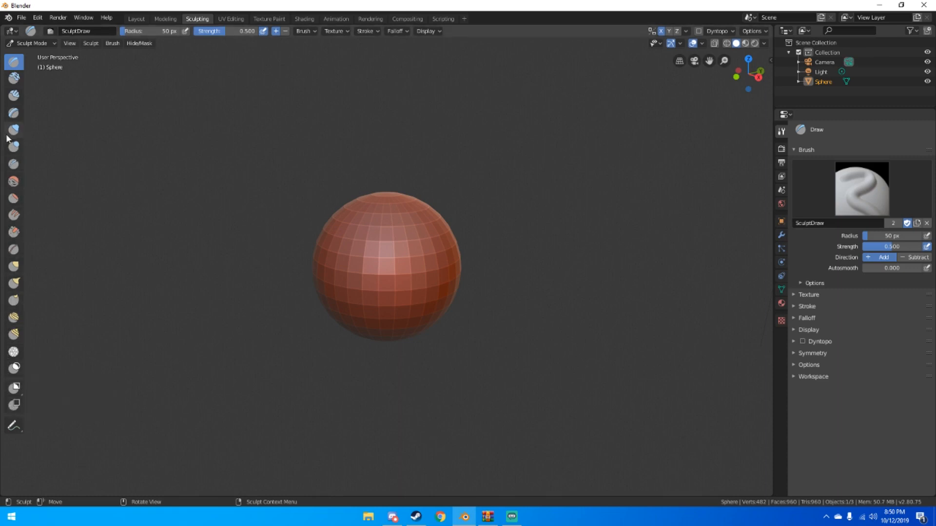
Try switching between the Smooth, Draw and Grab sculpt brushes and return to the Draw brush.
key(shift+s)
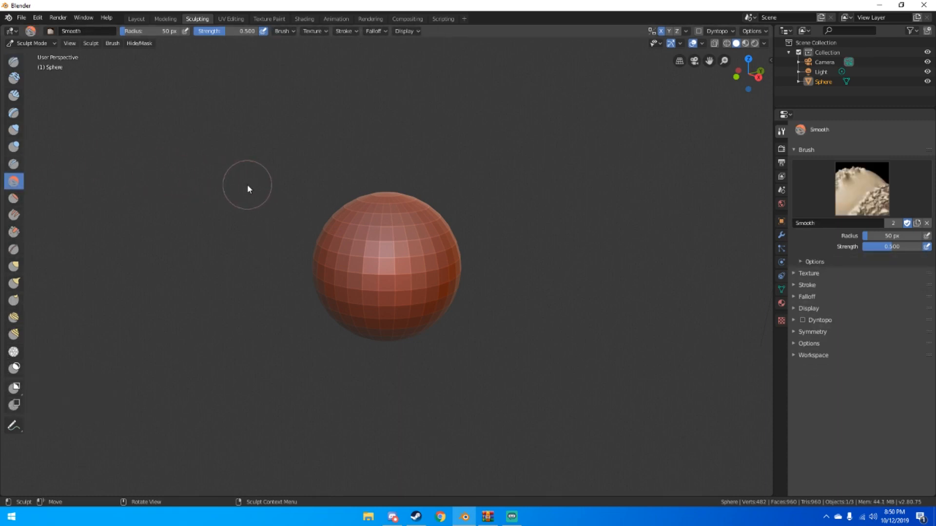
key(x)
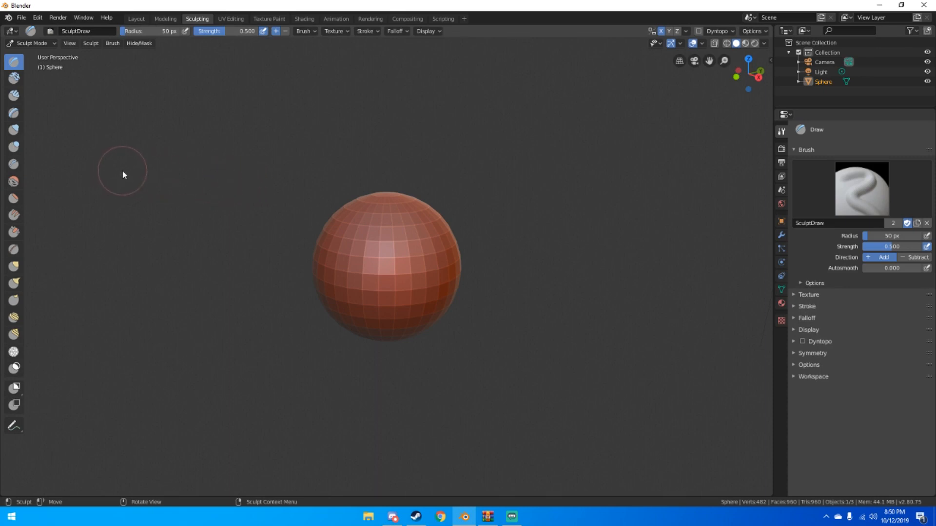
key(g)
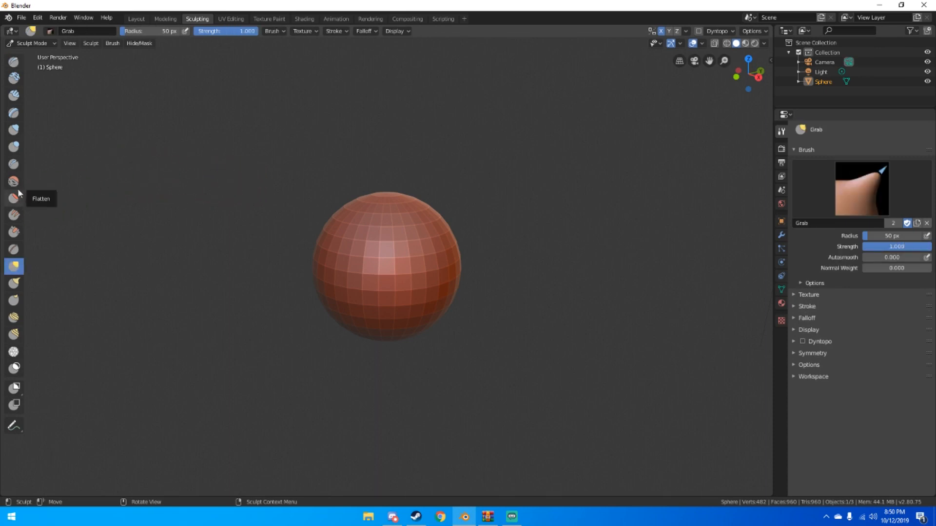
click(14, 61)
scroll(300, 118, down, 5)
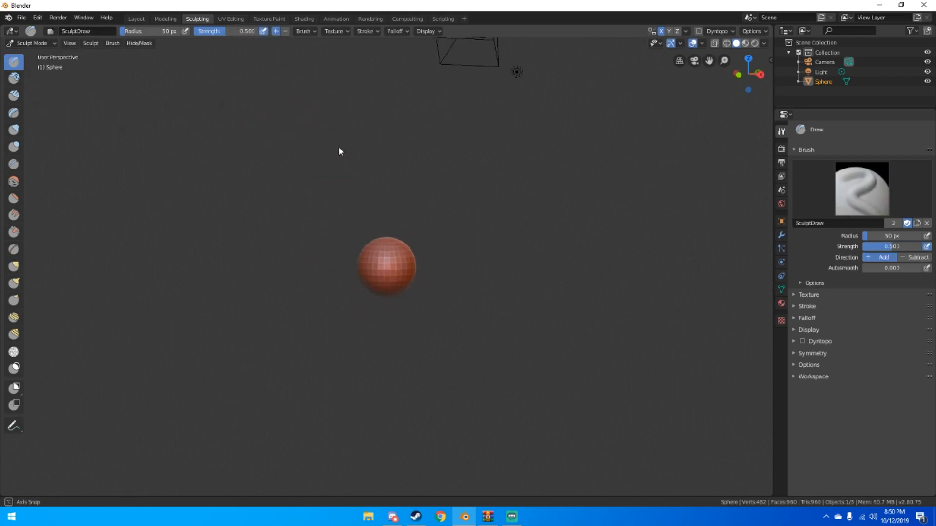
scroll(349, 152, down, 3)
scroll(395, 253, up, 4)
middle_drag(394, 261, 392, 272)
scroll(393, 272, down, 3)
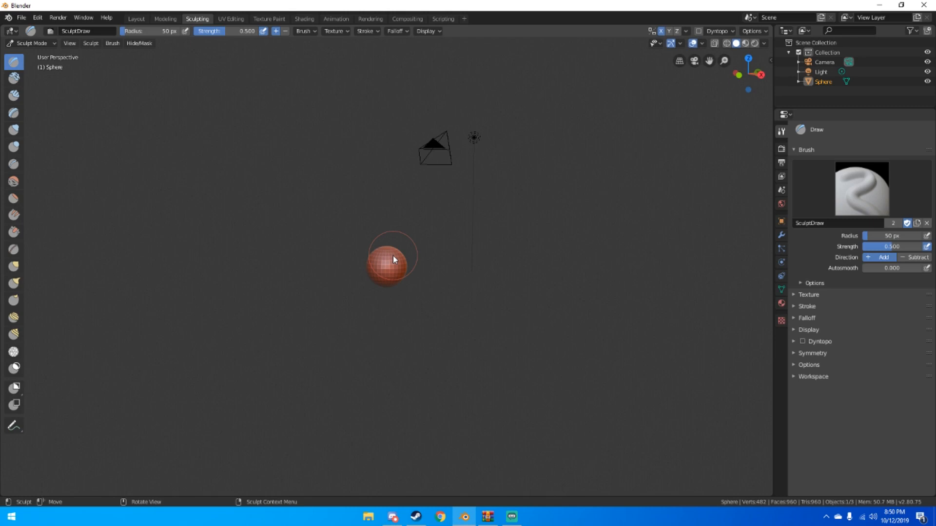
key(KP_Divide)
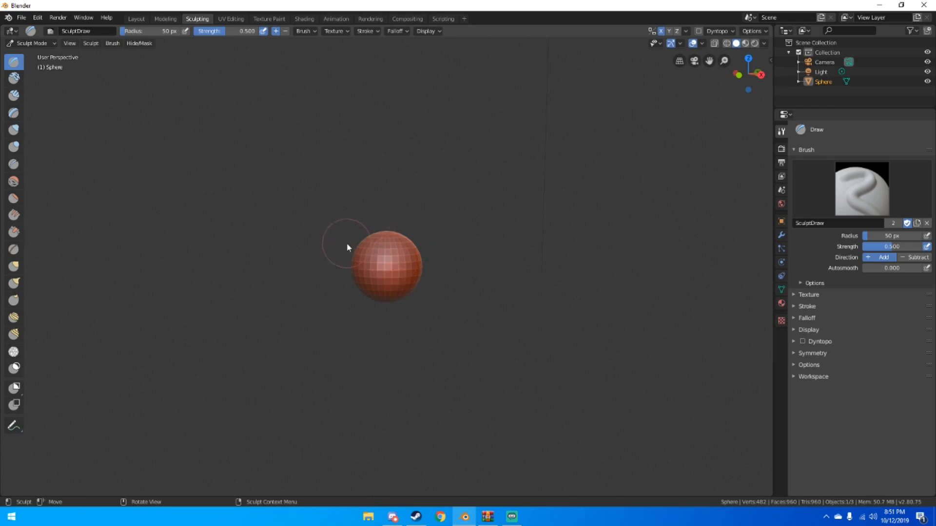
Switch to the Grab brush, test a small pull on the sphere's surface and undo it.
key(g)
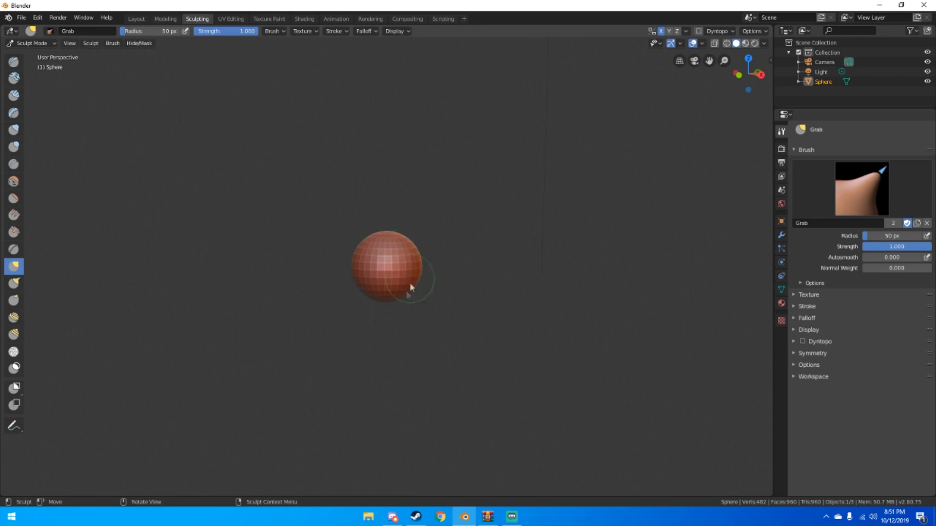
mouse_move(395, 265)
mouse_down()
mouse_move(424, 273)
mouse_move(396, 269)
mouse_up()
key(ctrl+z)
Enable Dyntopo for sculpting the sphere, accepting the loss of vertex data.
click(698, 31)
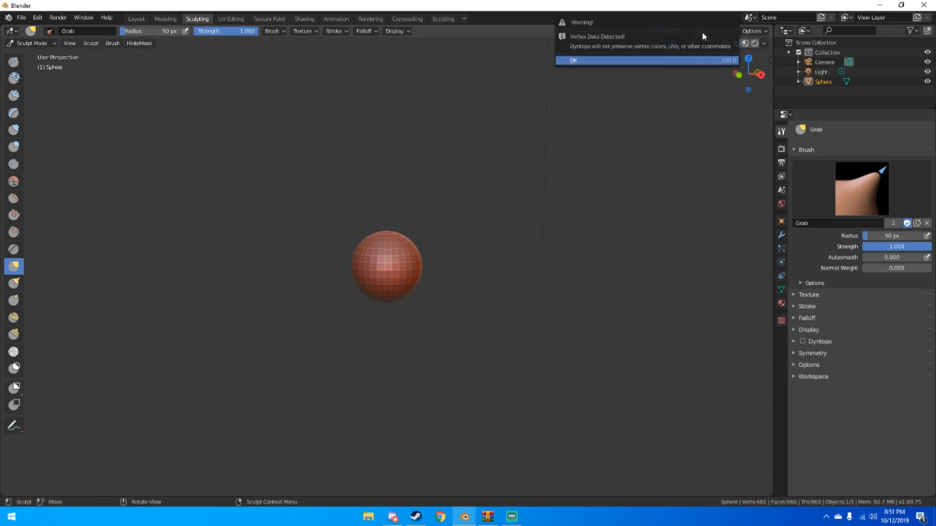
click(658, 60)
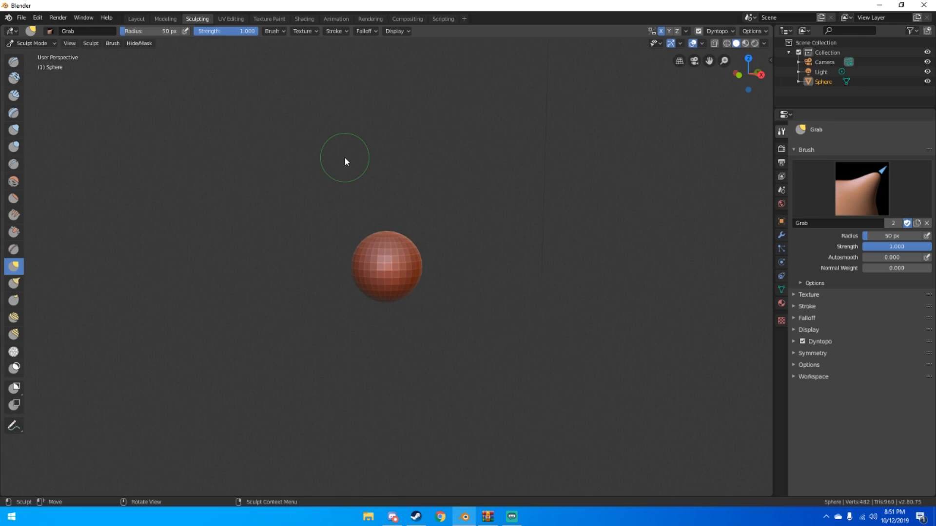
scroll(542, 210, down, 1)
middle_drag(512, 213, 487, 222)
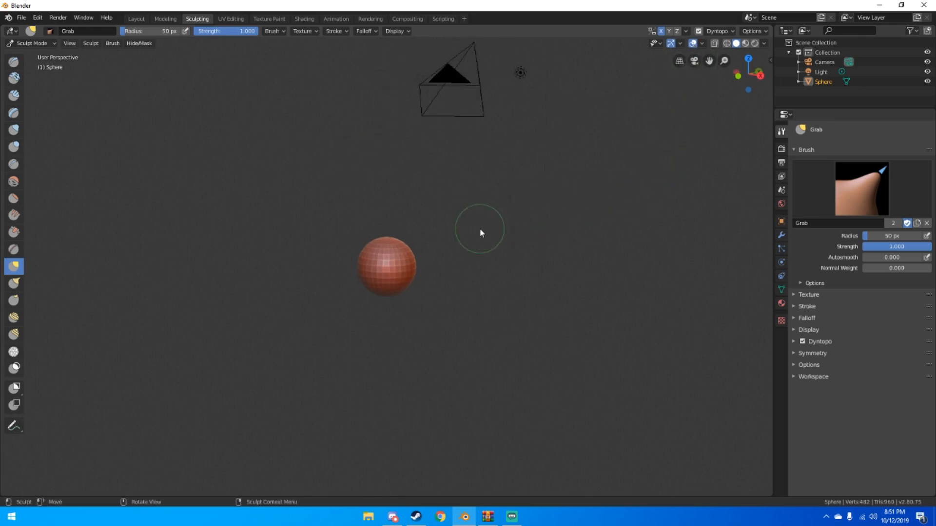
Set the Grab brush radius to 71 px and leave its strength at 1.000.
middle_drag(414, 215, 396, 250)
key(f)
click(382, 288)
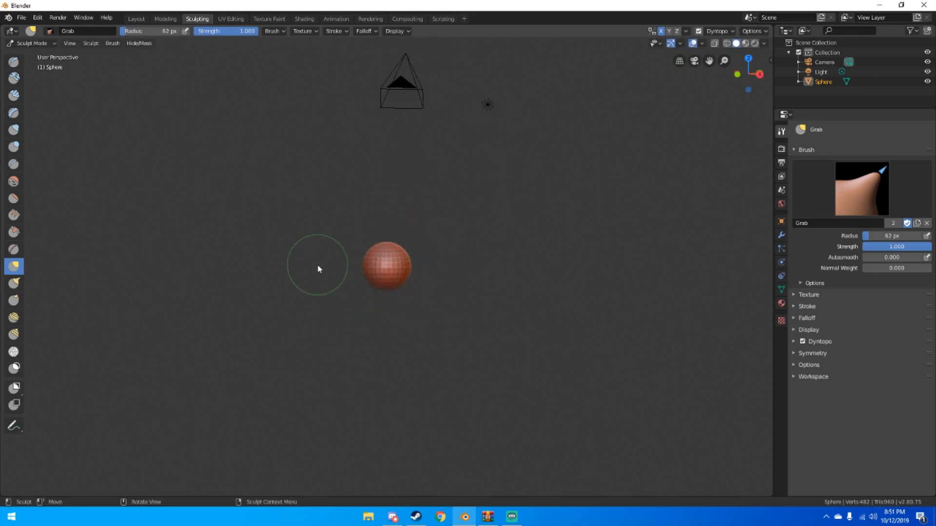
key(f)
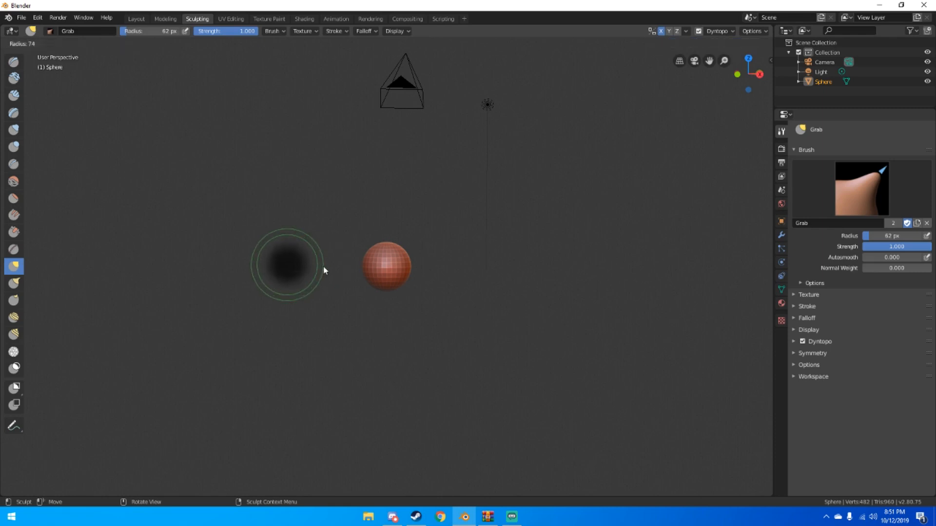
click(323, 270)
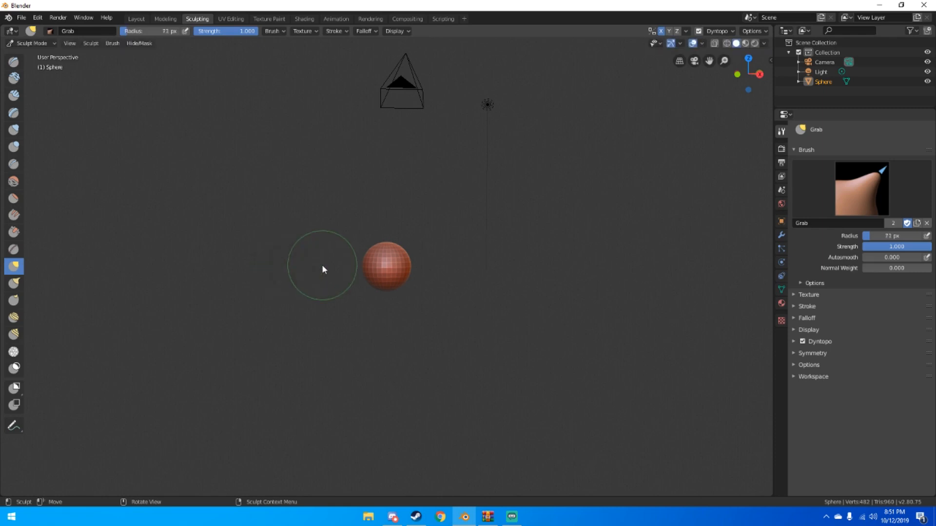
key(shift+f)
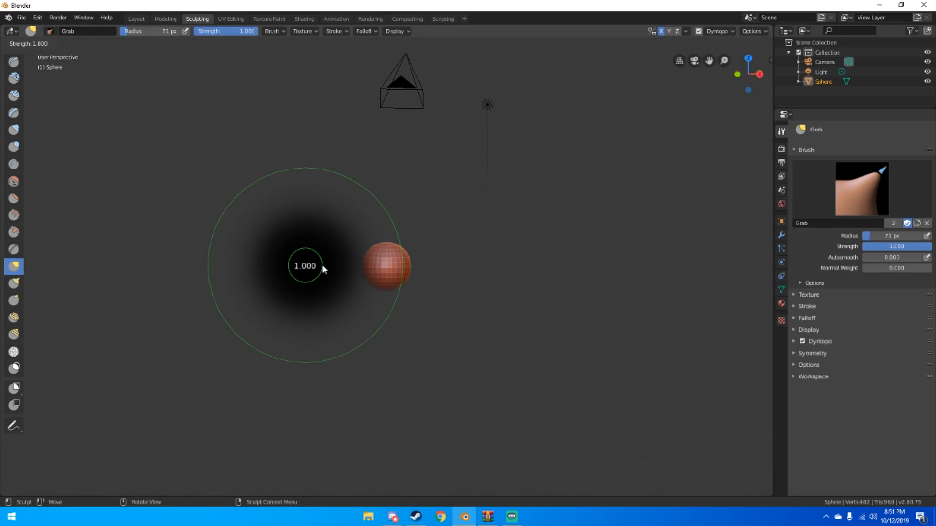
key(Escape)
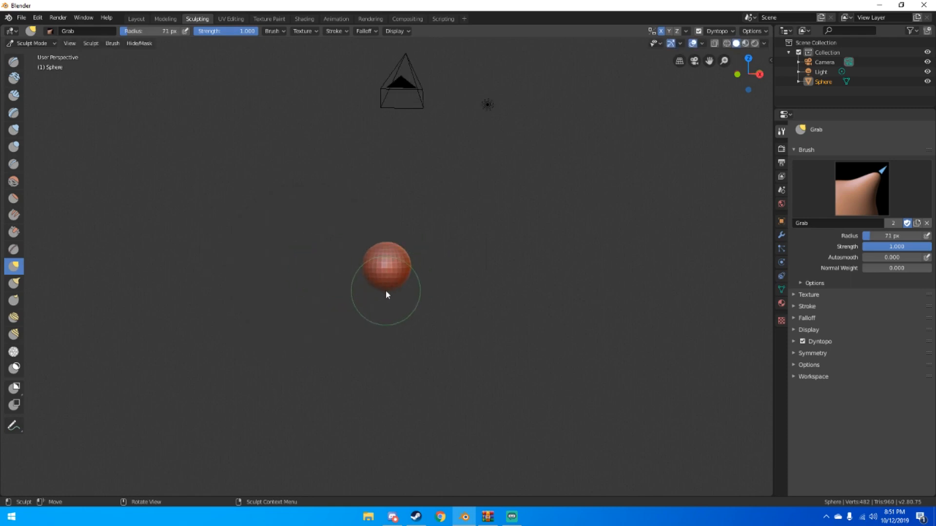
Push the underside of the sphere upward with the Grab brush, working from several sides.
drag(385, 291, 386, 291)
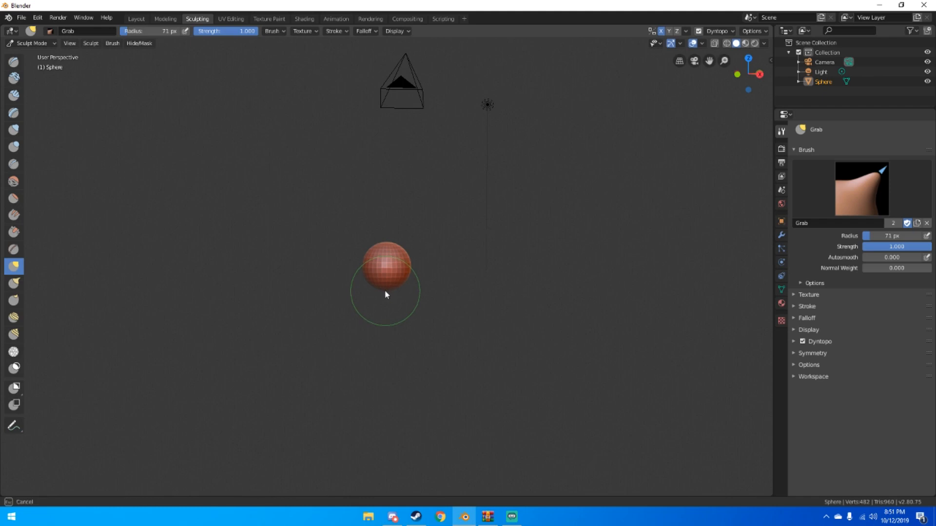
middle_drag(388, 292, 495, 290)
drag(382, 286, 381, 286)
mouse_move(381, 287)
middle_down()
mouse_move(425, 288)
mouse_move(378, 287)
mouse_move(393, 278)
middle_up()
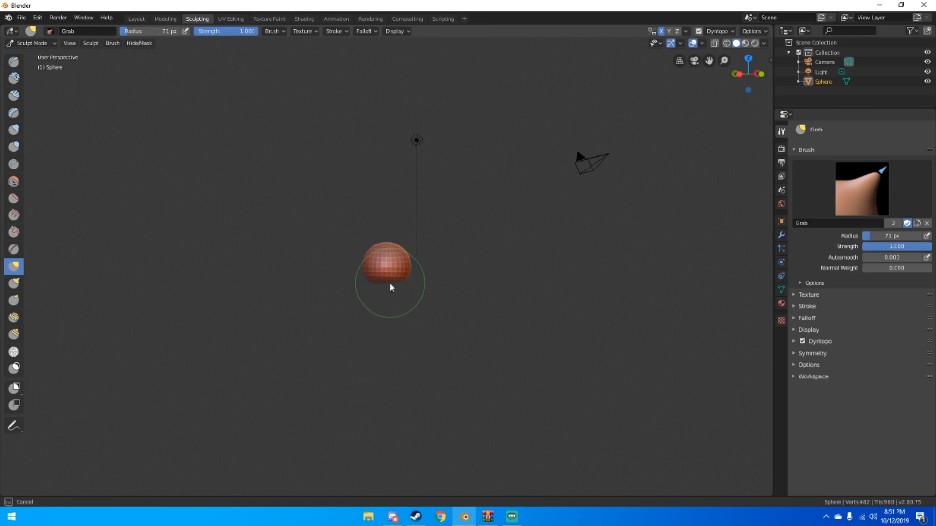
Flatten the sphere's underside with strokes of the Flatten/Contrast brush.
mouse_move(380, 286)
middle_down()
mouse_move(498, 272)
mouse_move(408, 287)
mouse_move(402, 230)
middle_up()
scroll(399, 240, up, 4)
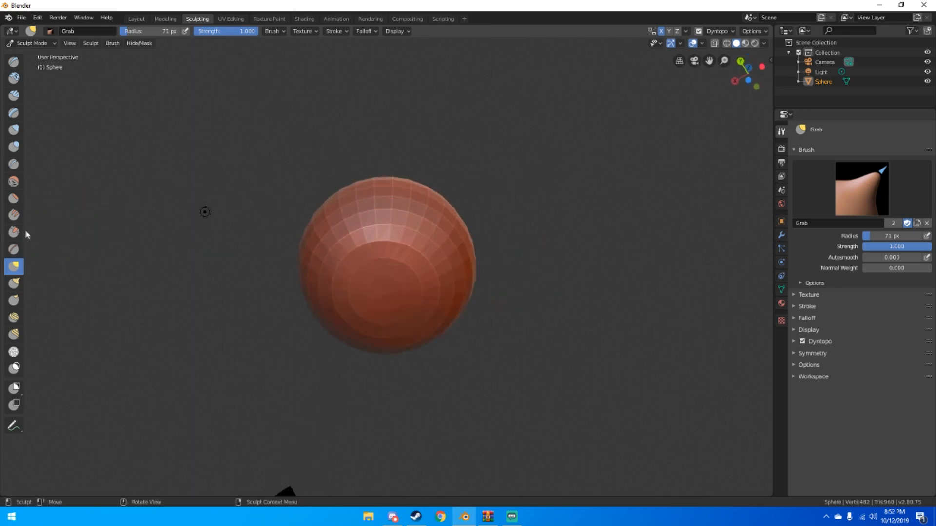
click(14, 198)
mouse_move(378, 251)
mouse_down()
mouse_move(382, 292)
mouse_move(404, 310)
mouse_move(408, 302)
mouse_move(341, 257)
mouse_move(380, 246)
mouse_up()
mouse_move(422, 243)
middle_down()
mouse_move(363, 327)
mouse_move(387, 234)
mouse_move(374, 244)
mouse_move(405, 246)
middle_up()
drag(406, 248, 376, 303)
mouse_move(376, 303)
middle_down()
mouse_move(390, 317)
mouse_move(382, 368)
mouse_move(397, 344)
mouse_move(366, 261)
mouse_move(377, 334)
mouse_move(369, 352)
middle_up()
scroll(390, 336, down, 5)
scroll(447, 323, down, 1)
middle_drag(411, 323, 464, 323)
scroll(448, 324, up, 5)
scroll(465, 319, down, 4)
Press the top of the sphere down slightly with the Grab brush.
key(g)
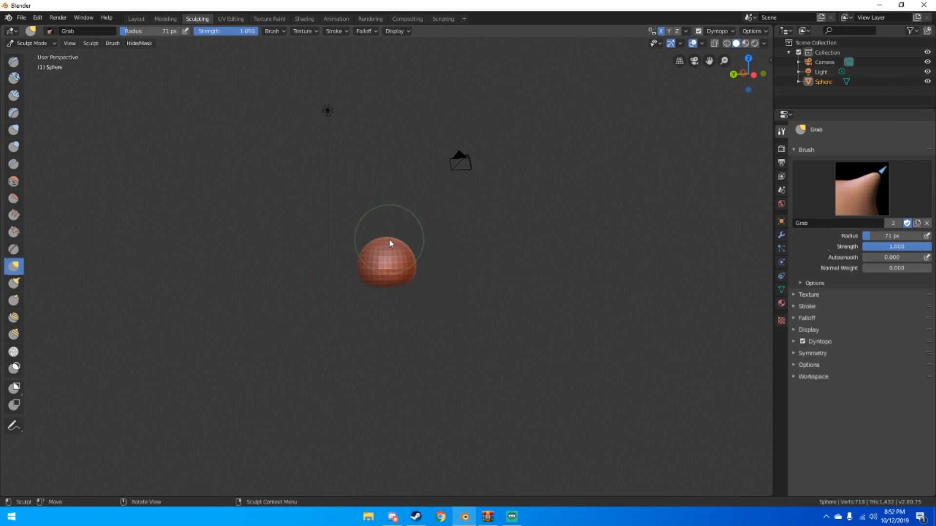
drag(389, 241, 389, 241)
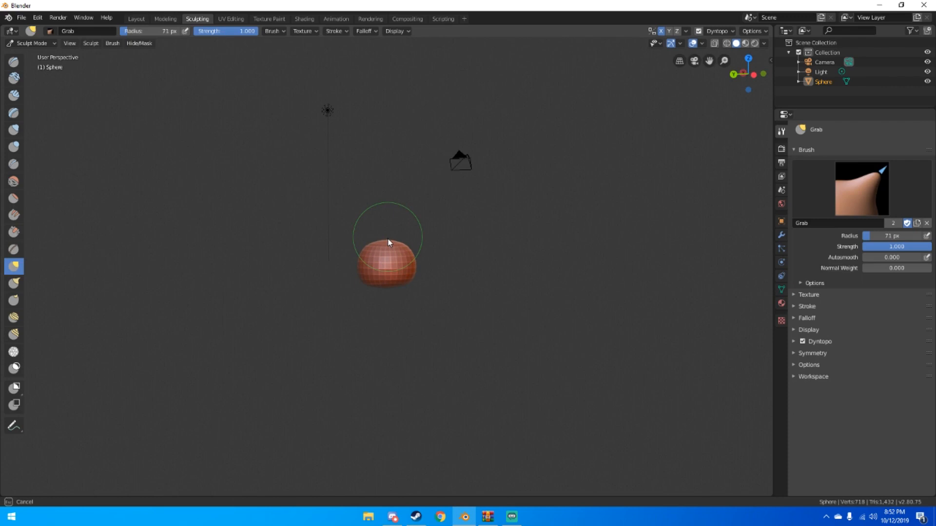
drag(389, 242, 389, 245)
mouse_move(495, 250)
middle_down()
mouse_move(580, 240)
mouse_move(481, 270)
mouse_move(633, 271)
mouse_move(474, 255)
middle_up()
scroll(507, 254, down, 5)
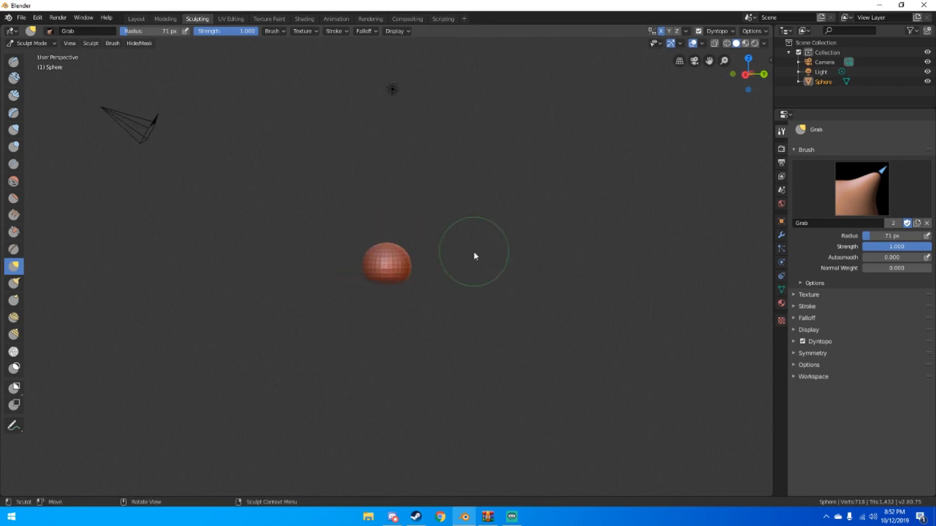
scroll(390, 292, up, 4)
Even out the sphere's underside further with more Flatten/Contrast brush strokes.
middle_drag(416, 302, 403, 236)
scroll(404, 236, up, 3)
click(14, 198)
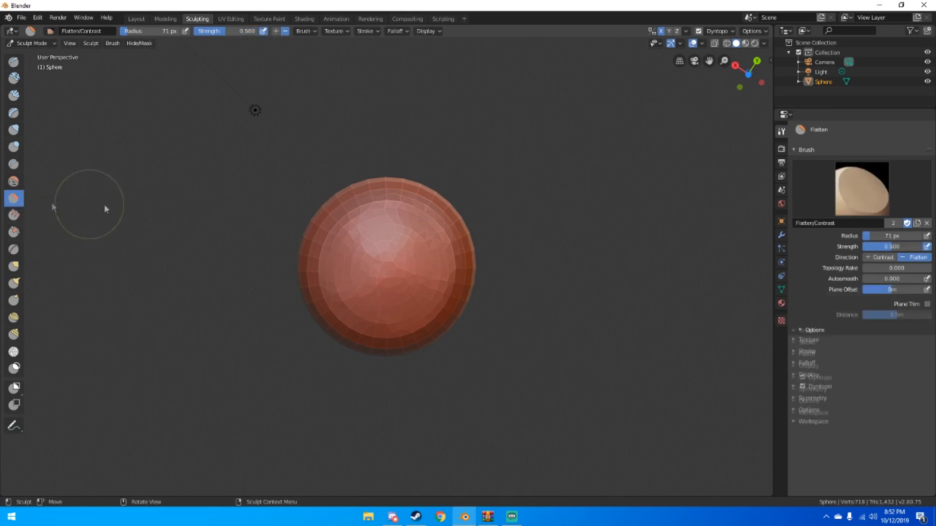
mouse_move(396, 264)
mouse_down()
mouse_move(389, 282)
mouse_move(376, 211)
mouse_up()
drag(372, 278, 405, 276)
mouse_move(405, 275)
middle_down()
mouse_move(426, 382)
mouse_move(411, 294)
mouse_move(417, 257)
mouse_move(439, 313)
mouse_move(424, 328)
mouse_move(430, 382)
middle_up()
scroll(441, 317, down, 4)
mouse_move(442, 317)
middle_down()
mouse_move(381, 307)
mouse_move(479, 274)
mouse_move(461, 303)
mouse_move(447, 277)
middle_up()
scroll(397, 299, up, 3)
scroll(475, 267, down, 4)
scroll(460, 299, up, 4)
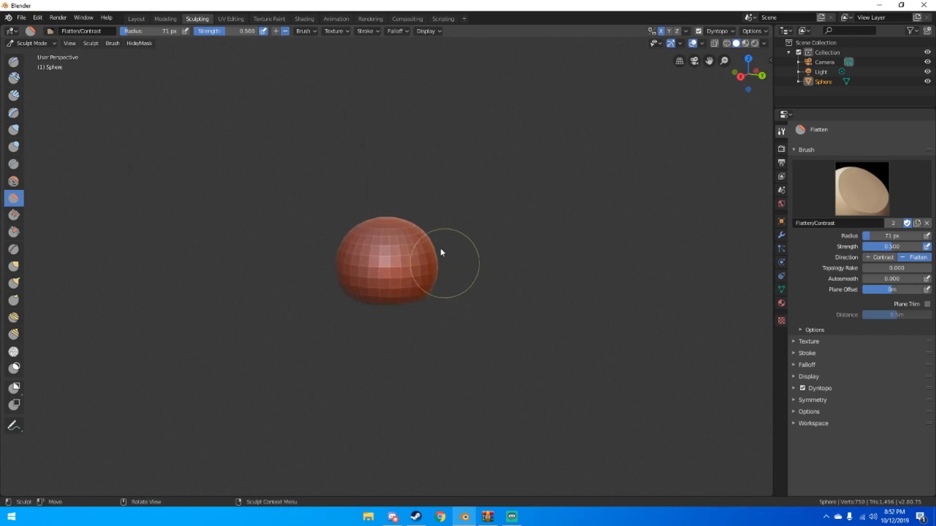
scroll(422, 227, up, 3)
scroll(419, 229, up, 3)
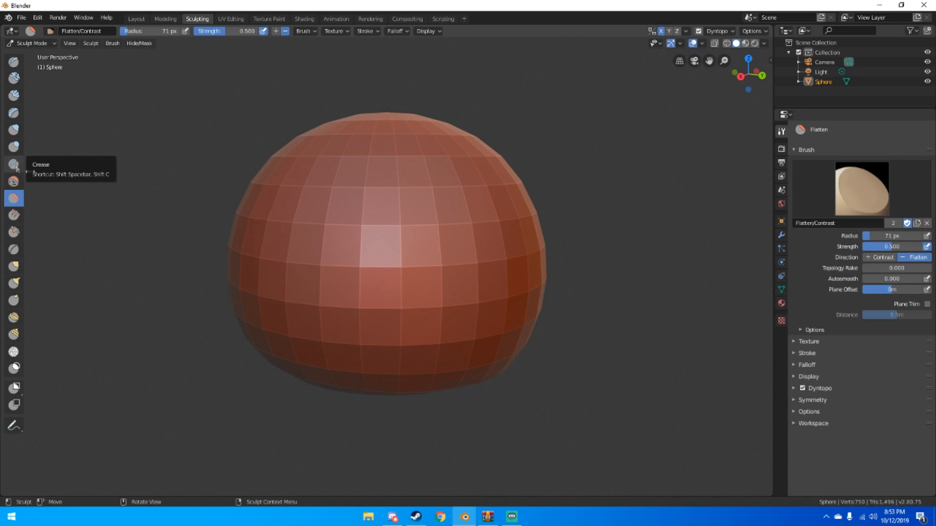
Switch to the Crease brush and set the Dyntopo detail size to 5 px.
key(shift+space)
click(122, 189)
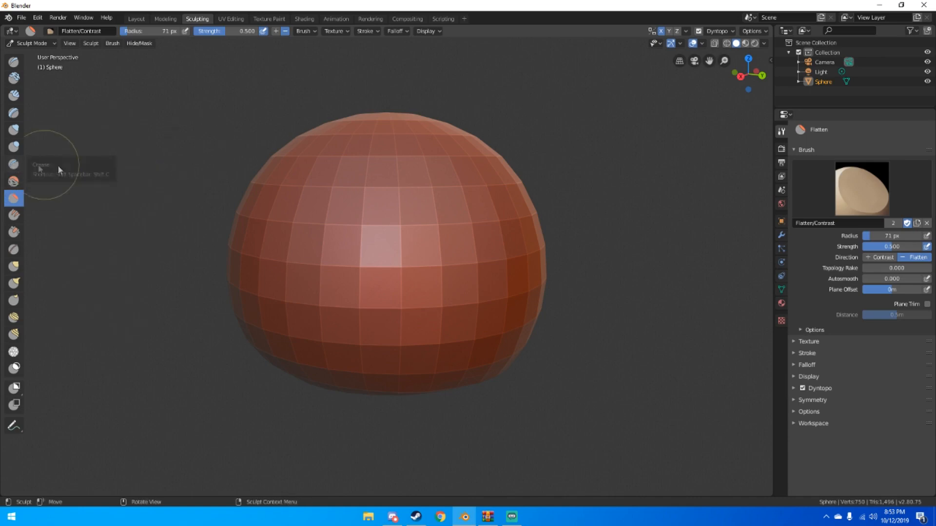
key(shift+c)
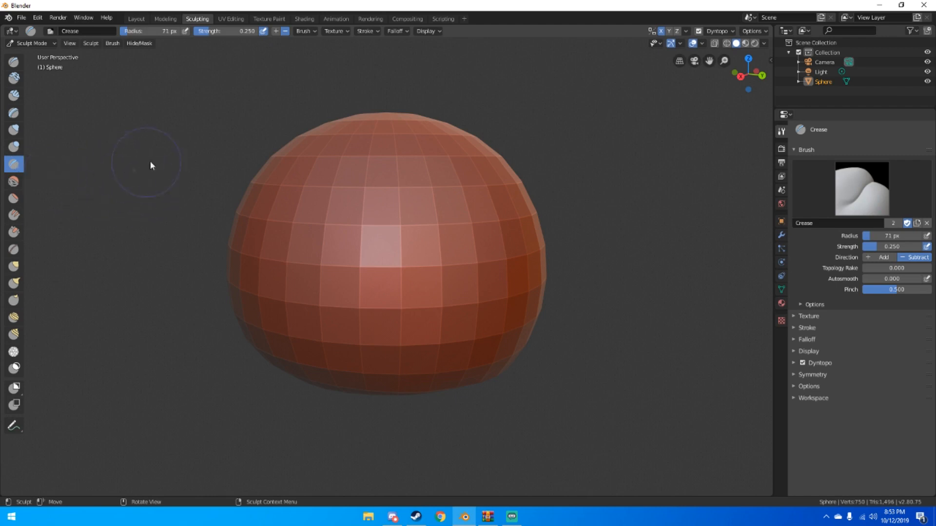
scroll(283, 144, down, 3)
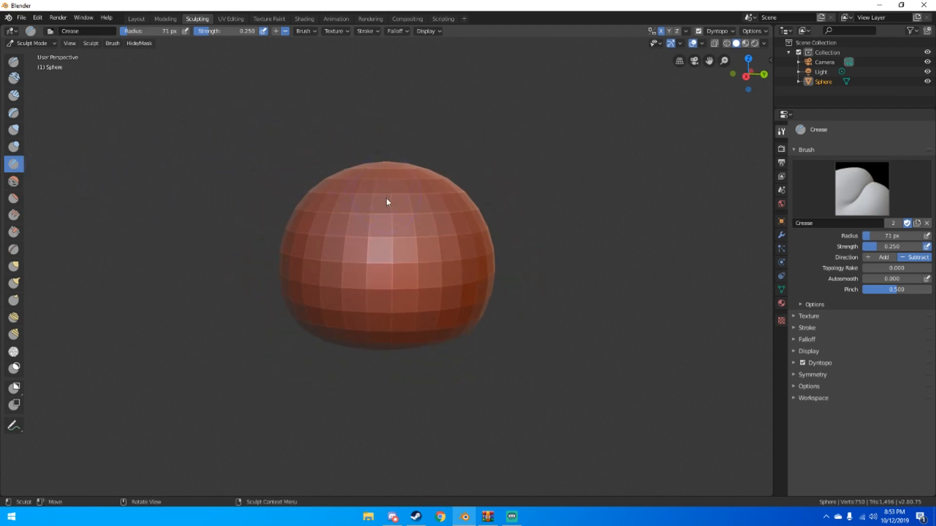
click(721, 31)
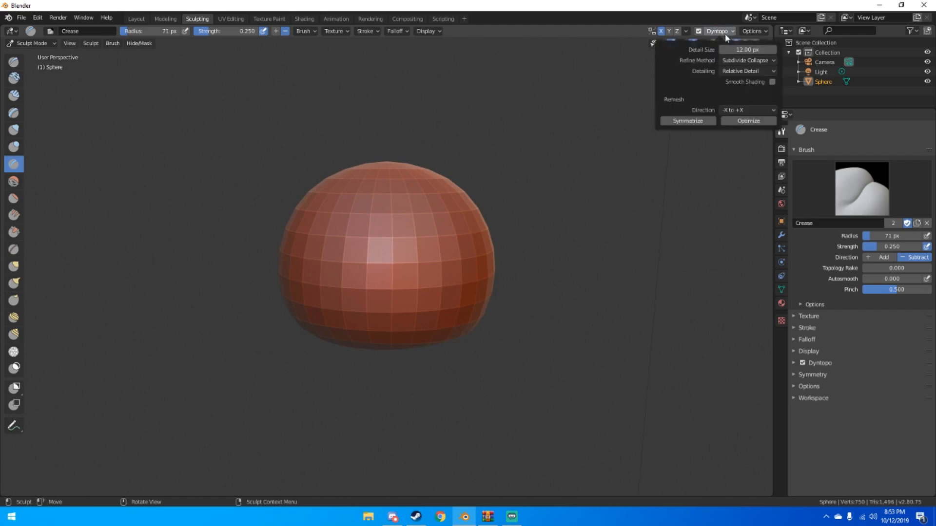
click(738, 50)
text(5)
key(Return)
Carve the first vertical pumpkin grooves from top to bottom of the sphere with the Crease brush.
scroll(489, 174, up, 2)
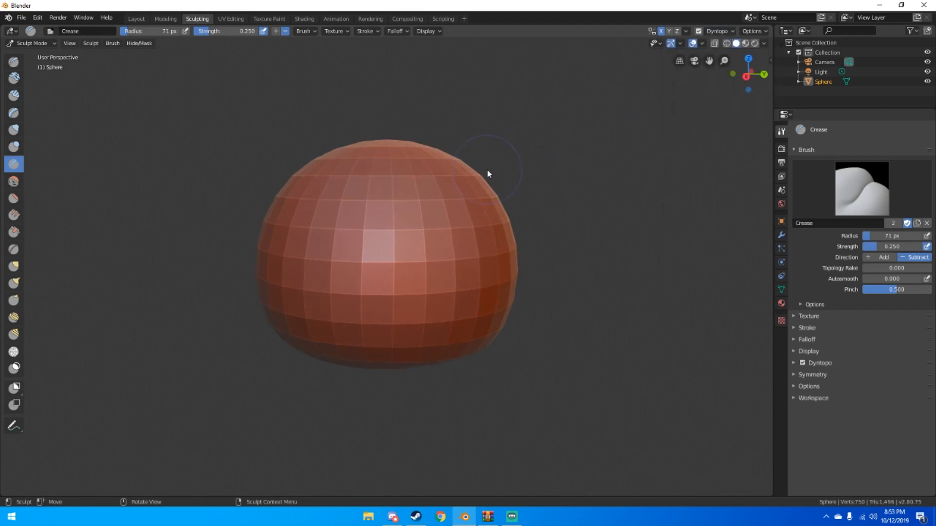
drag(389, 162, 396, 277)
scroll(397, 280, up, 1)
mouse_move(397, 280)
middle_down()
mouse_move(671, 283)
mouse_move(521, 271)
mouse_move(432, 282)
mouse_move(409, 260)
middle_up()
mouse_move(414, 159)
mouse_down()
mouse_move(430, 255)
mouse_move(430, 380)
mouse_up()
drag(416, 178, 414, 137)
mouse_move(414, 137)
middle_down()
mouse_move(390, 163)
mouse_move(378, 144)
middle_up()
drag(384, 147, 387, 256)
drag(387, 205, 387, 331)
middle_drag(414, 293, 440, 298)
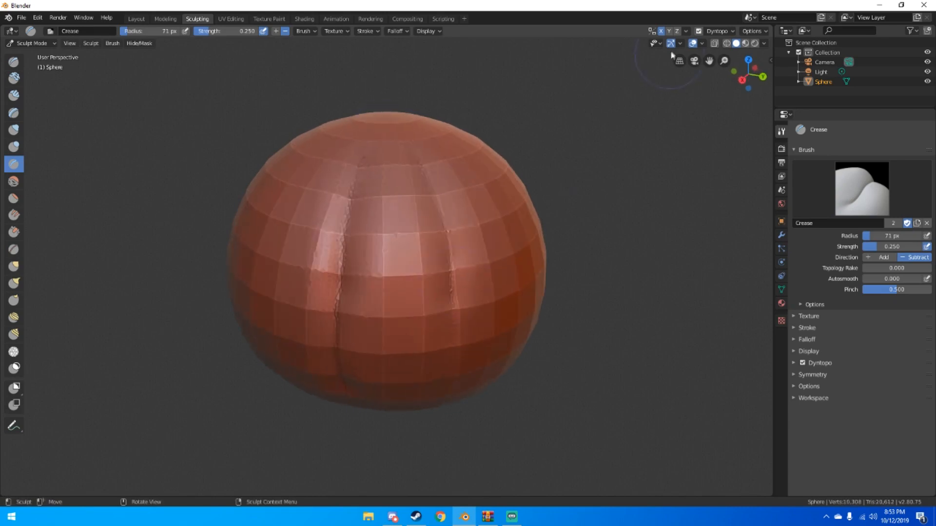
Continue around the sphere, carving further evenly spaced vertical grooves with the Crease brush.
mouse_move(341, 156)
middle_down()
mouse_move(408, 156)
mouse_move(339, 155)
mouse_move(525, 125)
mouse_move(393, 157)
middle_up()
drag(424, 188, 438, 329)
middle_drag(472, 323, 399, 267)
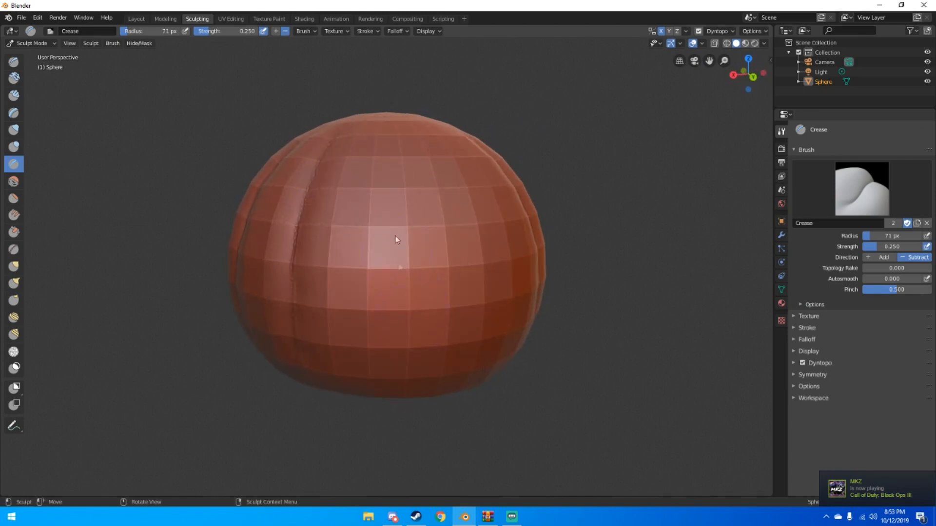
mouse_move(380, 140)
mouse_down()
mouse_move(379, 353)
mouse_move(380, 149)
mouse_up()
middle_drag(433, 169, 417, 165)
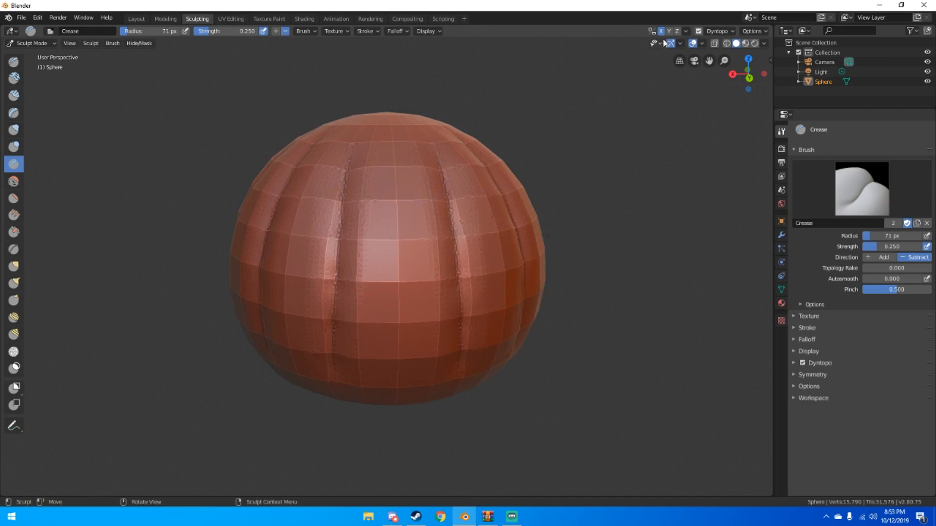
mouse_move(394, 154)
mouse_down()
mouse_move(407, 345)
mouse_move(399, 377)
mouse_up()
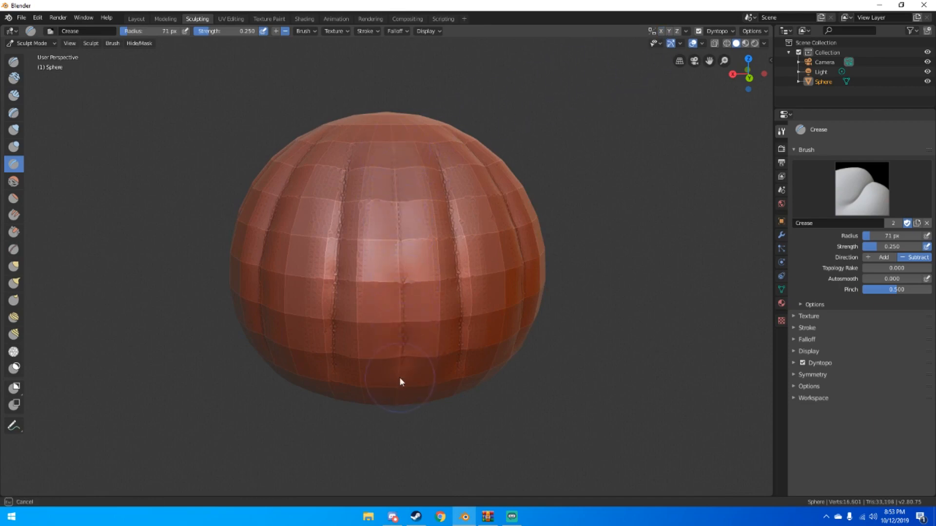
drag(399, 239, 396, 176)
Try carving a vertical crease on the sphere's next ungrooved side, and undo the strokes.
middle_drag(397, 175, 579, 169)
click(660, 31)
middle_drag(496, 107, 505, 113)
drag(391, 153, 408, 312)
mouse_move(405, 364)
mouse_down()
mouse_move(408, 292)
mouse_move(395, 207)
mouse_up()
key(ctrl+z)
key(ctrl+z)
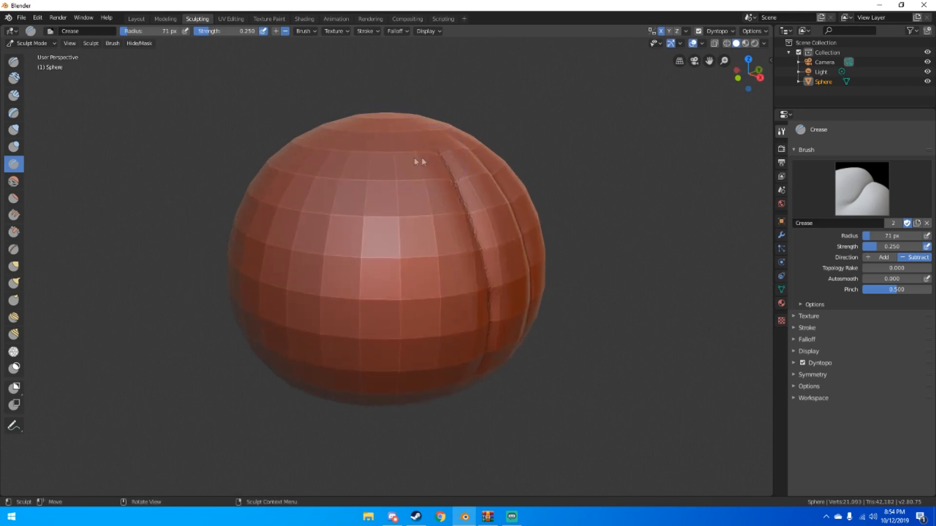
Carve a deep vertical groove on the ungrooved side, going over it repeatedly down to the sphere's base.
mouse_move(396, 167)
mouse_down()
mouse_move(403, 309)
mouse_move(407, 290)
mouse_up()
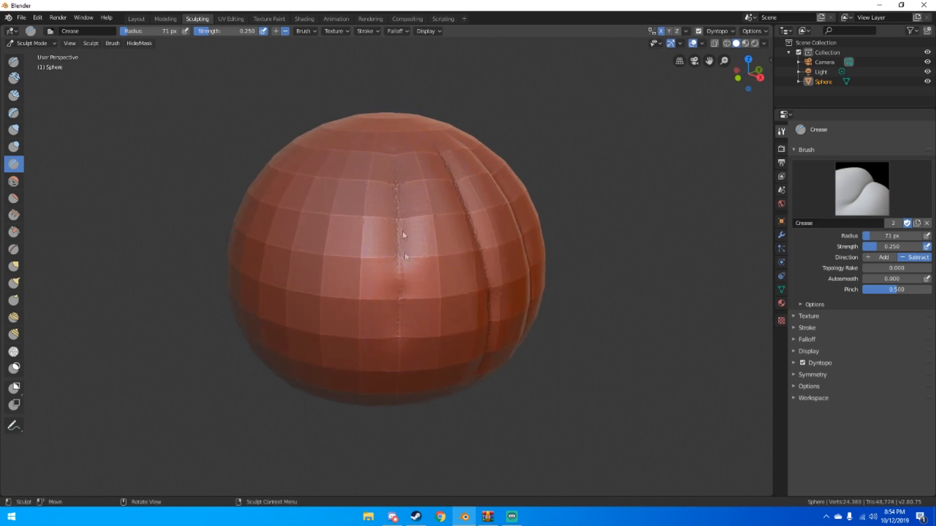
drag(393, 166, 403, 275)
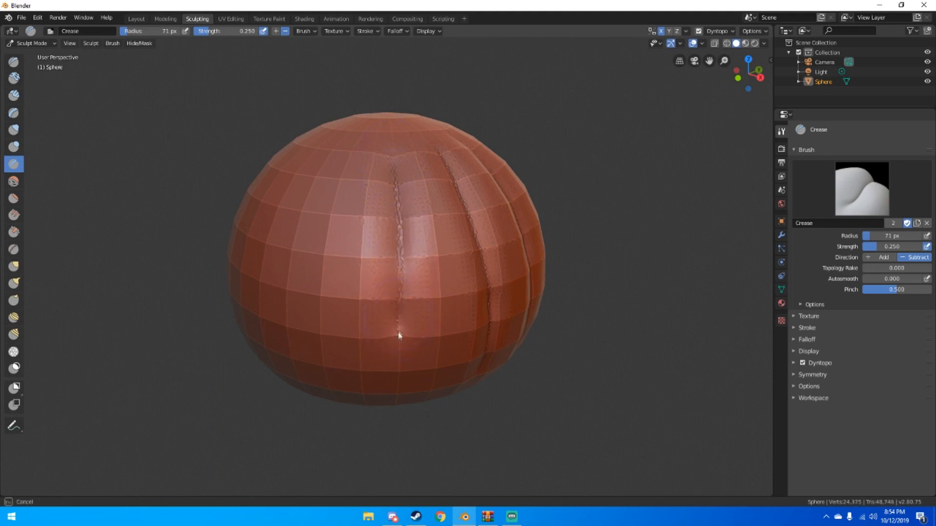
drag(398, 330, 399, 334)
middle_drag(398, 295, 382, 335)
mouse_move(378, 182)
middle_down()
mouse_move(397, 142)
mouse_move(394, 120)
middle_up()
drag(383, 220, 369, 333)
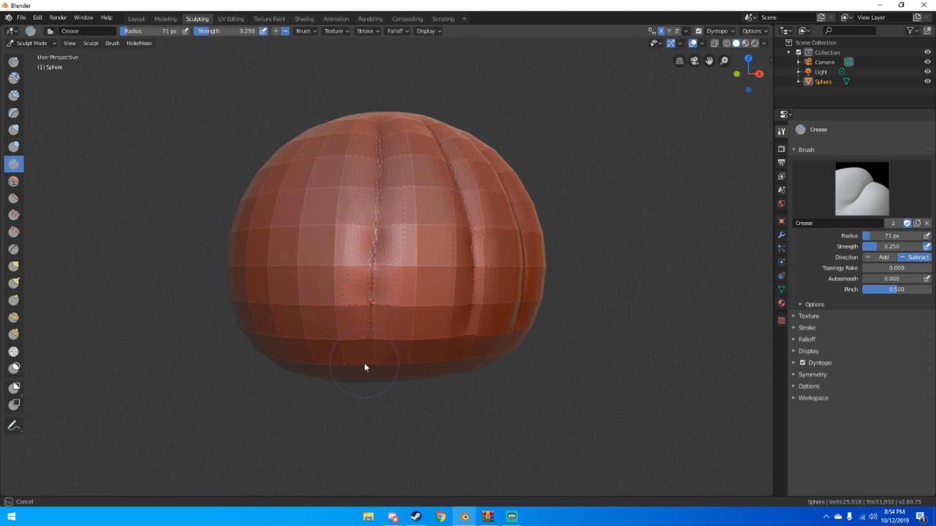
middle_drag(375, 312, 380, 281)
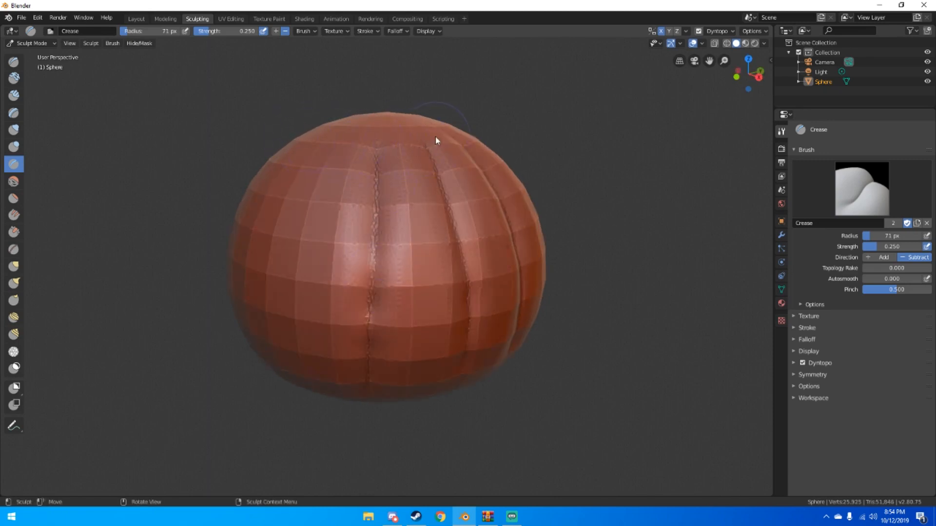
Carve a vertical groove down the middle of the remaining gap between the existing grooves.
middle_drag(343, 143, 398, 141)
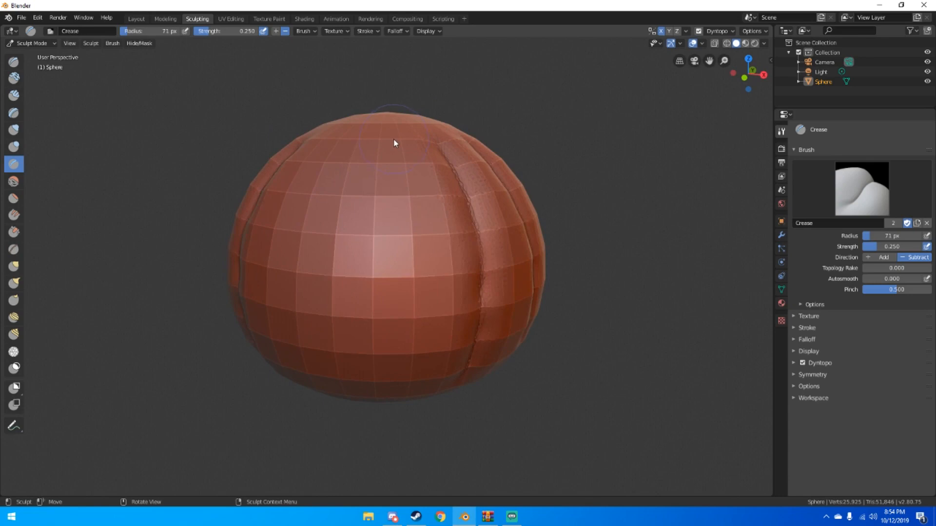
drag(398, 156, 395, 324)
drag(390, 379, 387, 390)
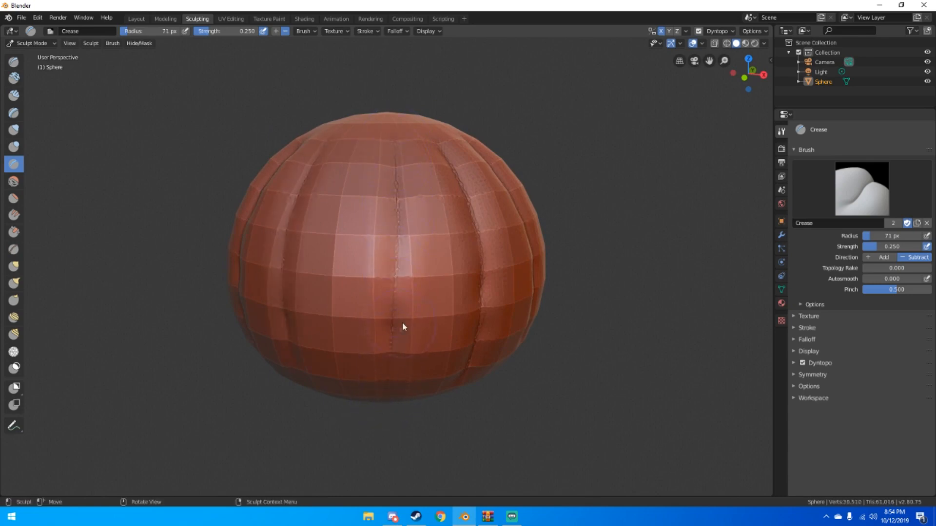
scroll(402, 323, down, 4)
mouse_move(334, 309)
middle_down()
mouse_move(420, 239)
mouse_move(528, 259)
mouse_move(557, 247)
mouse_move(486, 242)
middle_up()
scroll(541, 261, down, 3)
scroll(516, 259, up, 3)
scroll(514, 259, up, 4)
Soften the vertical grooves all around the pumpkin with smoothing strokes along each crease.
drag(382, 218, 388, 335)
mouse_move(389, 175)
shift+mouse_down()
mouse_move(389, 184)
mouse_move(384, 148)
mouse_move(388, 234)
shift+mouse_up()
middle_drag(468, 294, 447, 297)
drag(477, 216, 480, 326)
middle_drag(476, 323, 442, 324)
drag(377, 271, 382, 306)
middle_drag(459, 271, 432, 280)
mouse_move(409, 159)
mouse_down()
mouse_move(415, 295)
mouse_move(403, 344)
mouse_up()
middle_drag(425, 348, 399, 353)
drag(444, 280, 437, 334)
middle_drag(465, 315, 392, 310)
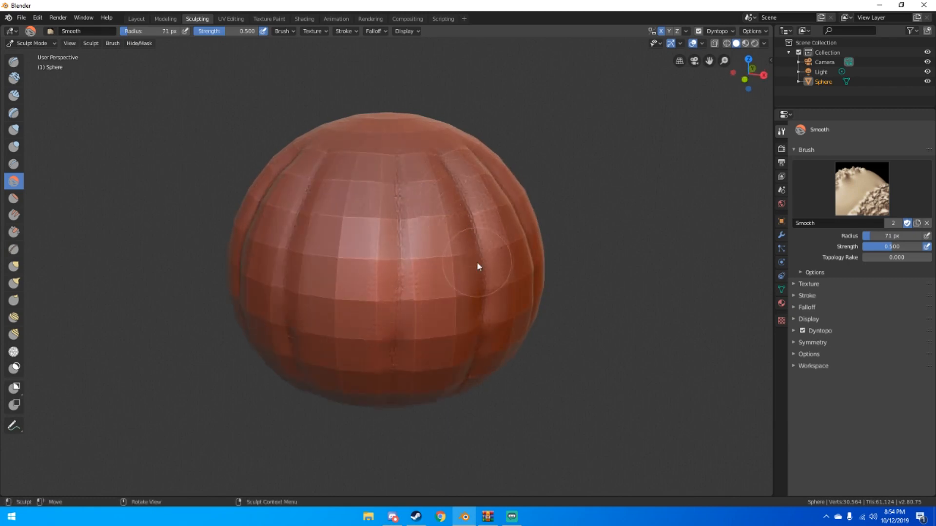
Nudge the pumpkin's side slightly inward with the Grab brush, undoing the first attempt and repeating from another side.
scroll(487, 263, down, 4)
mouse_move(579, 251)
middle_down()
mouse_move(491, 253)
mouse_move(490, 244)
middle_up()
scroll(565, 251, down, 5)
key(g)
drag(407, 264, 404, 262)
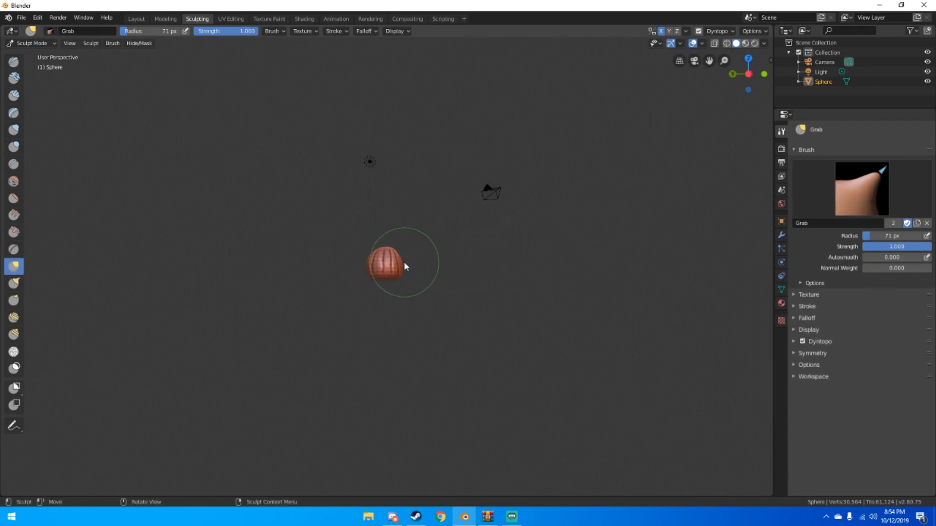
key(ctrl+z)
mouse_move(489, 210)
middle_down()
mouse_move(510, 249)
mouse_move(589, 219)
middle_up()
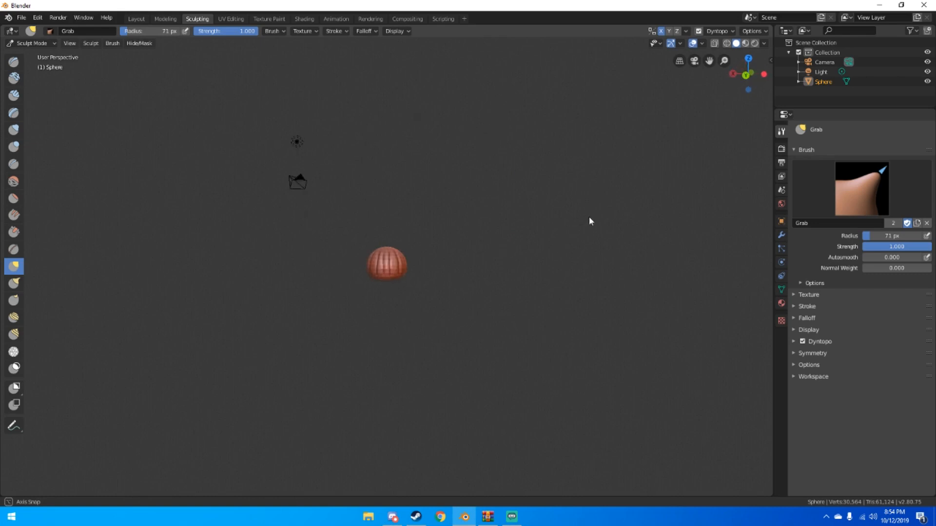
drag(411, 261, 407, 263)
Extend the pumpkin's vertical grooves down to its base on several sides with the Crease brush at strength 0.250.
scroll(424, 253, up, 3)
scroll(422, 266, up, 5)
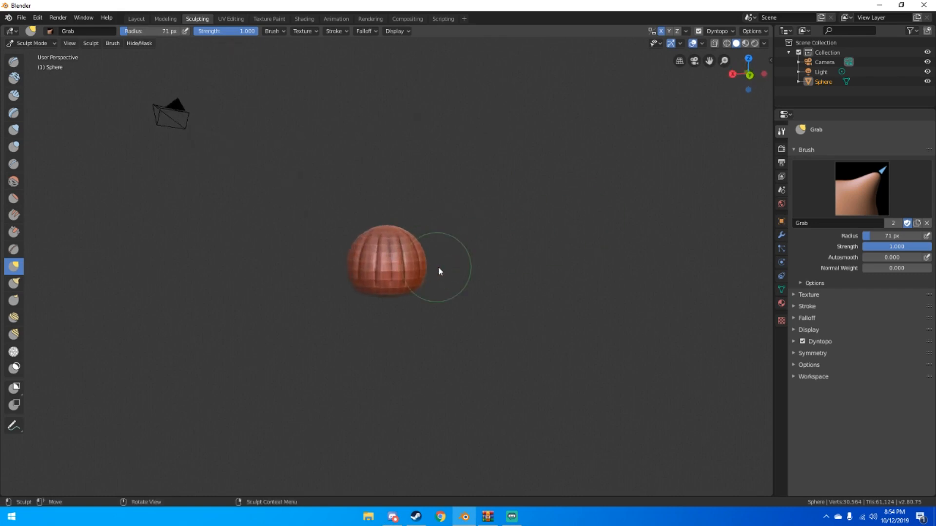
click(14, 164)
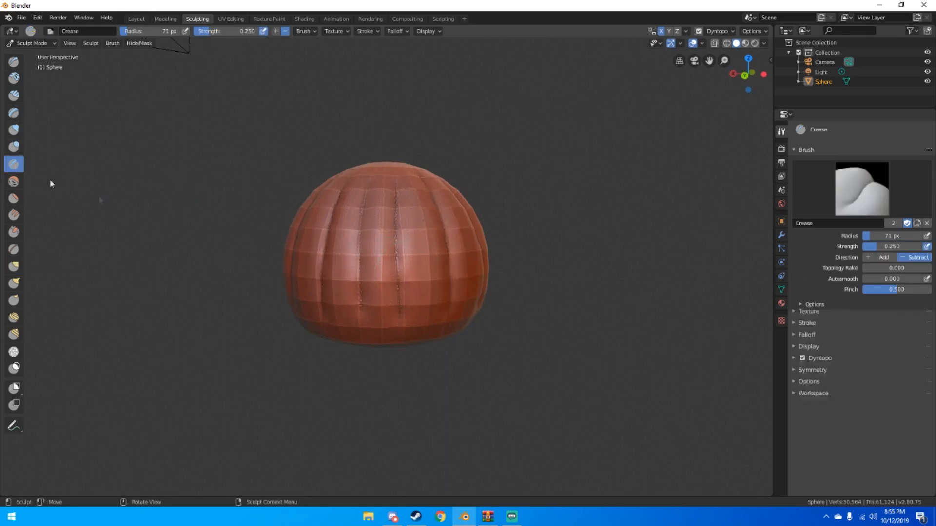
middle_drag(293, 234, 297, 203)
scroll(341, 241, up, 2)
drag(346, 245, 351, 308)
drag(409, 254, 416, 305)
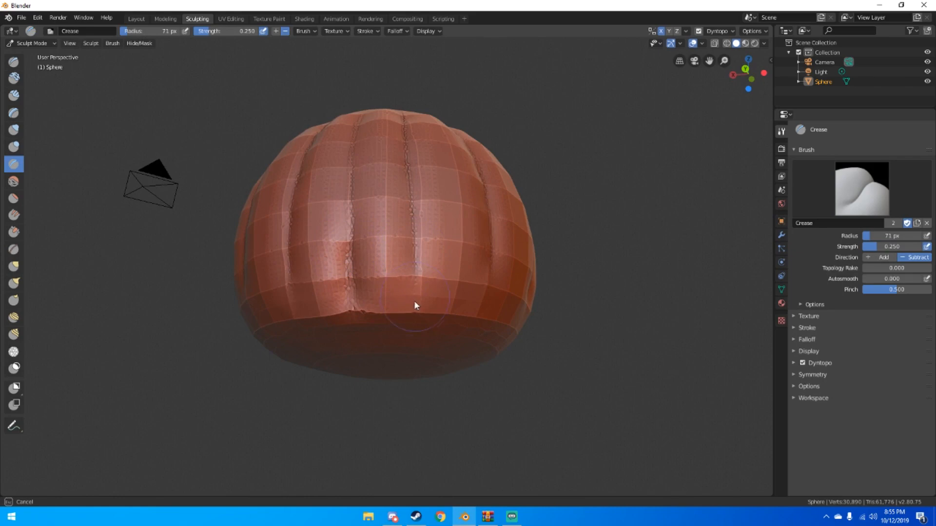
middle_drag(414, 306, 472, 307)
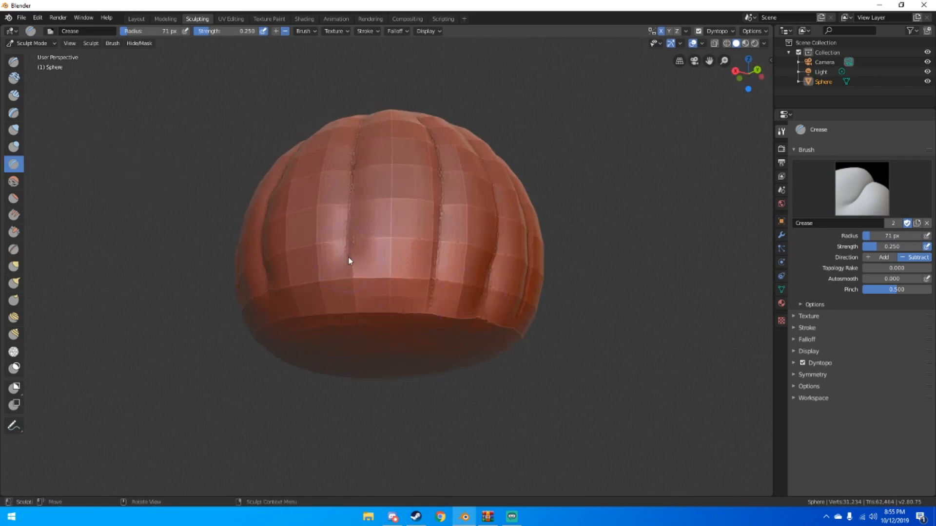
drag(349, 259, 360, 313)
middle_drag(360, 314, 419, 290)
drag(419, 290, 420, 309)
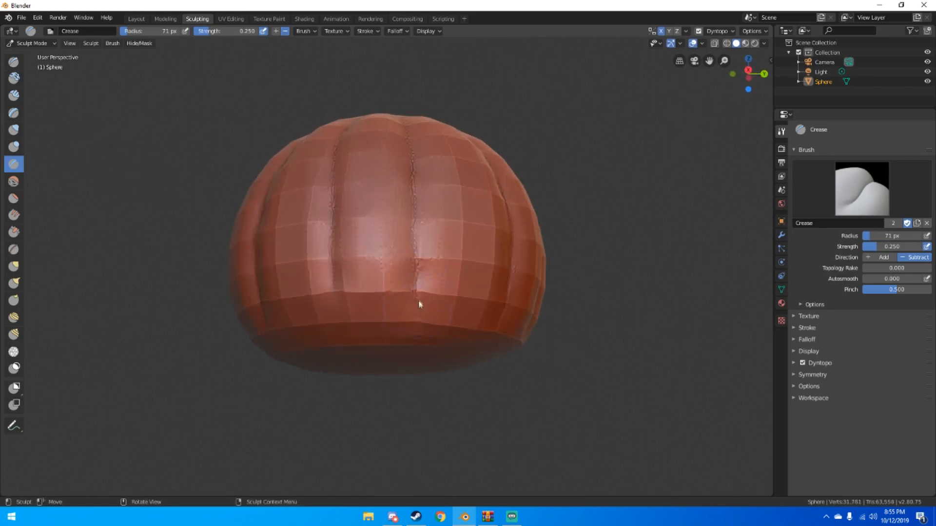
drag(341, 287, 341, 313)
mouse_move(341, 314)
middle_down()
mouse_move(522, 307)
mouse_move(446, 338)
mouse_move(413, 271)
mouse_move(352, 264)
mouse_move(399, 259)
middle_up()
Nudge the pumpkin's top slightly with the Grab brush at a 71 px radius.
scroll(524, 291, down, 5)
scroll(445, 322, up, 3)
scroll(399, 259, down, 8)
key(g)
drag(386, 244, 387, 247)
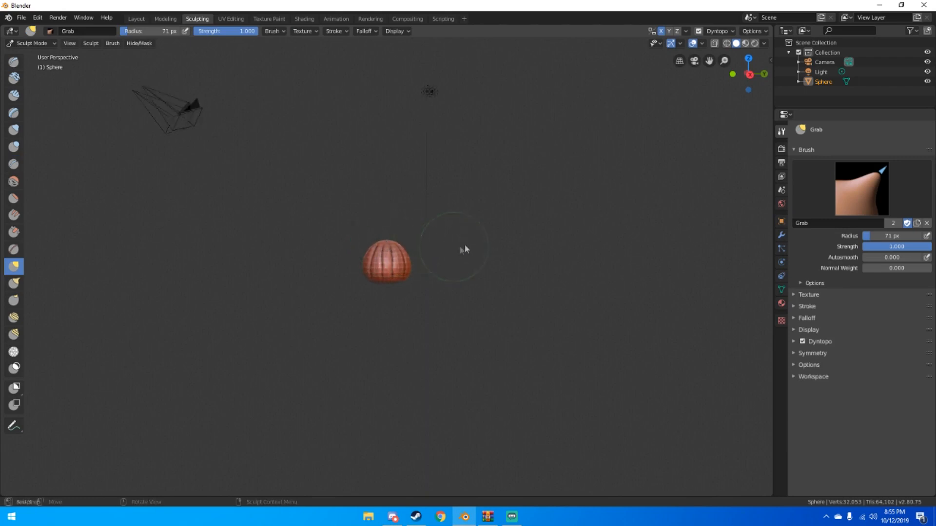
Soften the creases from crown to base on several sides of the pumpkin with the Smooth brush at strength 0.500.
scroll(459, 249, up, 6)
key(shift+s)
drag(417, 234, 424, 278)
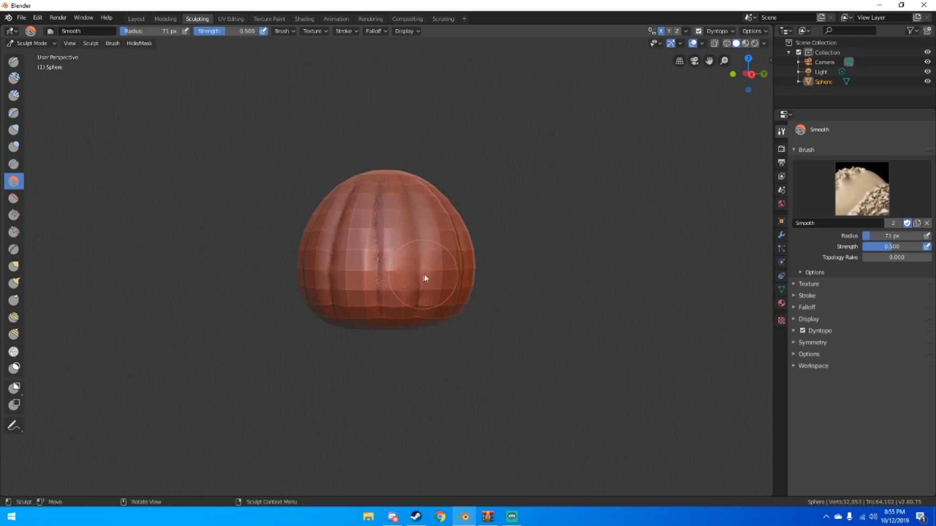
scroll(397, 264, up, 4)
mouse_move(386, 166)
mouse_down()
mouse_move(406, 272)
mouse_move(390, 297)
mouse_move(345, 257)
mouse_move(336, 194)
mouse_move(345, 155)
mouse_up()
drag(328, 246, 324, 307)
mouse_move(324, 308)
middle_down()
mouse_move(382, 330)
mouse_move(379, 349)
middle_up()
mouse_move(379, 348)
mouse_down()
mouse_move(365, 317)
mouse_move(375, 247)
mouse_up()
middle_drag(379, 176, 419, 168)
drag(385, 155, 379, 185)
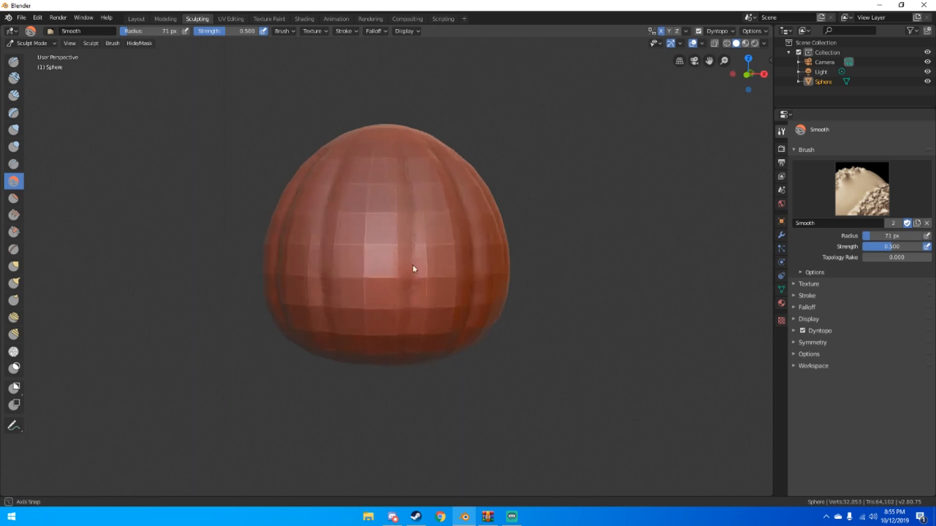
Push the pumpkin's lower side slightly inward with the Grab brush.
scroll(440, 247, down, 5)
middle_drag(440, 247, 430, 269)
key(g)
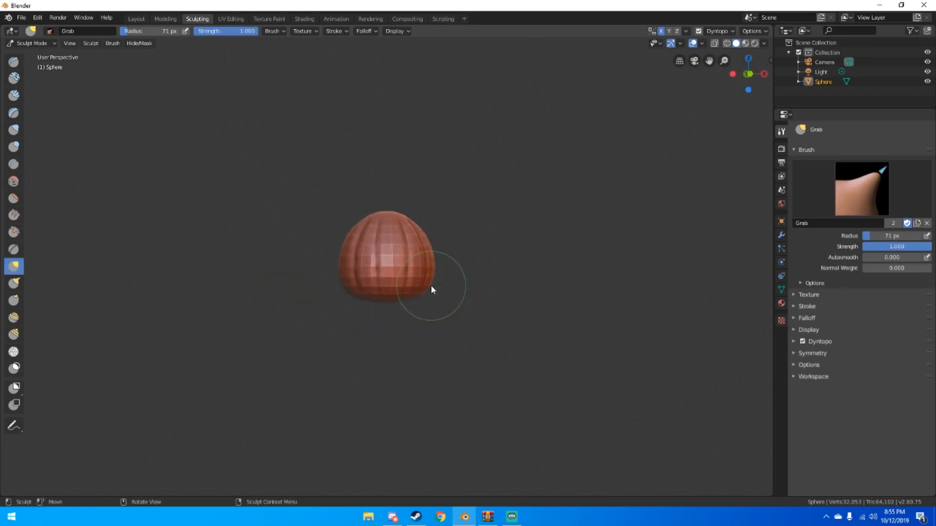
scroll(428, 285, down, 4)
drag(408, 273, 406, 271)
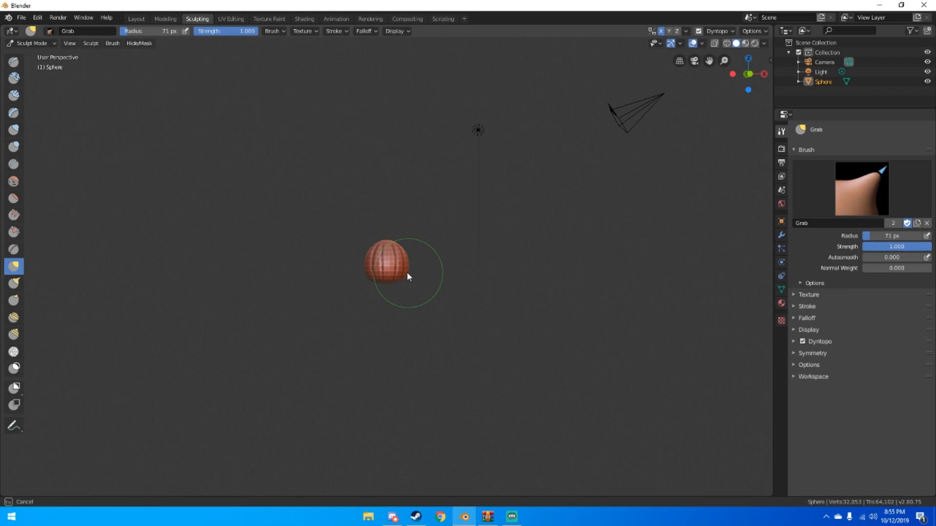
mouse_move(407, 273)
middle_down()
mouse_move(386, 286)
mouse_move(395, 290)
middle_up()
scroll(395, 290, up, 4)
mouse_move(395, 290)
middle_down()
mouse_move(370, 292)
mouse_move(342, 273)
mouse_move(349, 287)
middle_up()
scroll(343, 273, up, 4)
scroll(349, 287, down, 4)
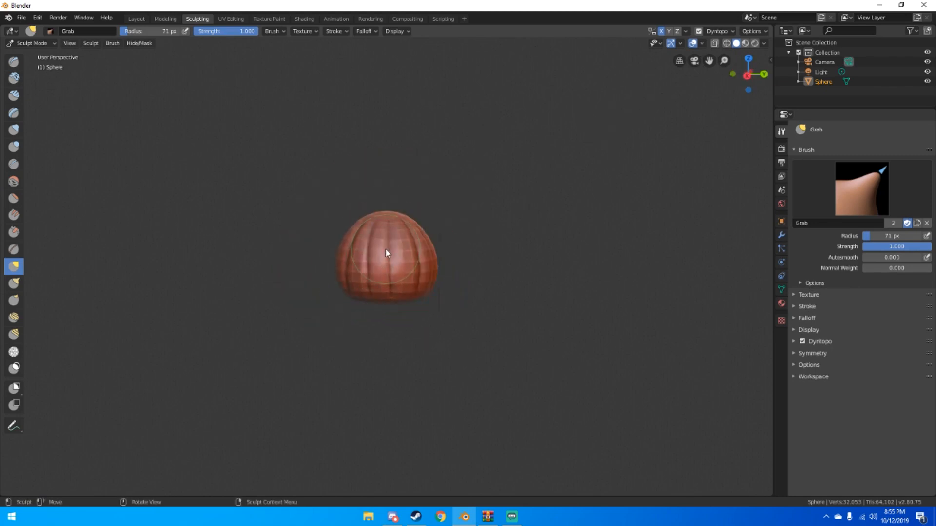
Smooth the two jagged central grooves near the pumpkin's base on the side with the closely spaced ribs.
mouse_move(437, 251)
middle_down()
mouse_move(443, 246)
mouse_move(347, 249)
mouse_move(361, 255)
mouse_move(275, 226)
middle_up()
scroll(368, 283, up, 5)
key(s)
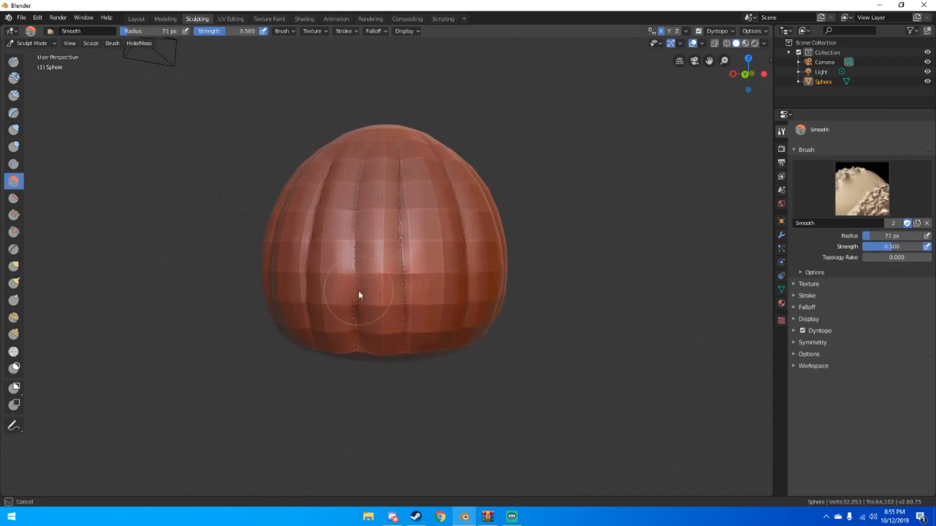
drag(396, 305, 409, 265)
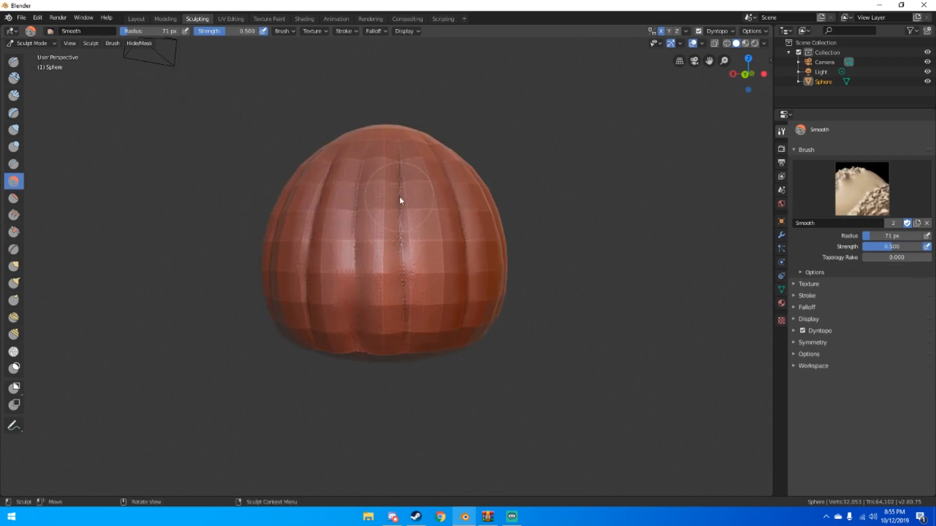
drag(405, 317, 362, 356)
scroll(395, 359, down, 5)
middle_drag(455, 306, 305, 294)
scroll(305, 294, down, 3)
scroll(411, 251, up, 4)
middle_drag(411, 251, 432, 229)
scroll(386, 245, up, 4)
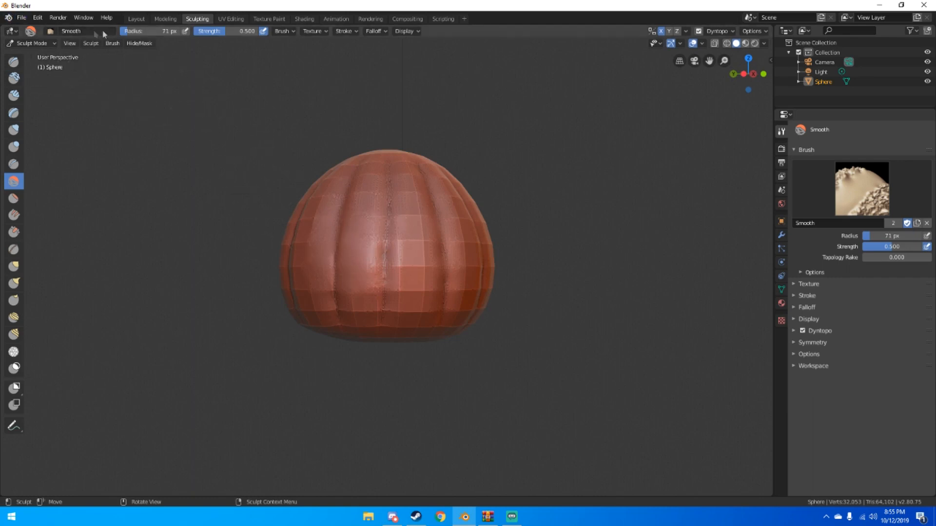
Switch to the Layout workspace and append the M_SkinSSS material from Blender_SSS_Skin_Shader_Undoz.com.blend.
click(141, 18)
mouse_move(168, 63)
middle_down()
mouse_move(309, 176)
mouse_move(365, 161)
mouse_move(271, 165)
mouse_move(274, 182)
middle_up()
scroll(368, 166, up, 4)
click(21, 18)
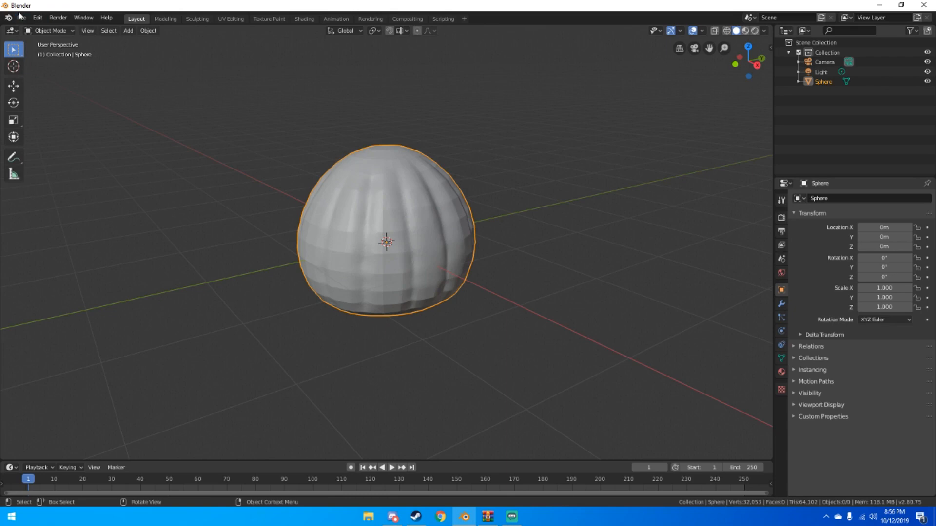
click(21, 18)
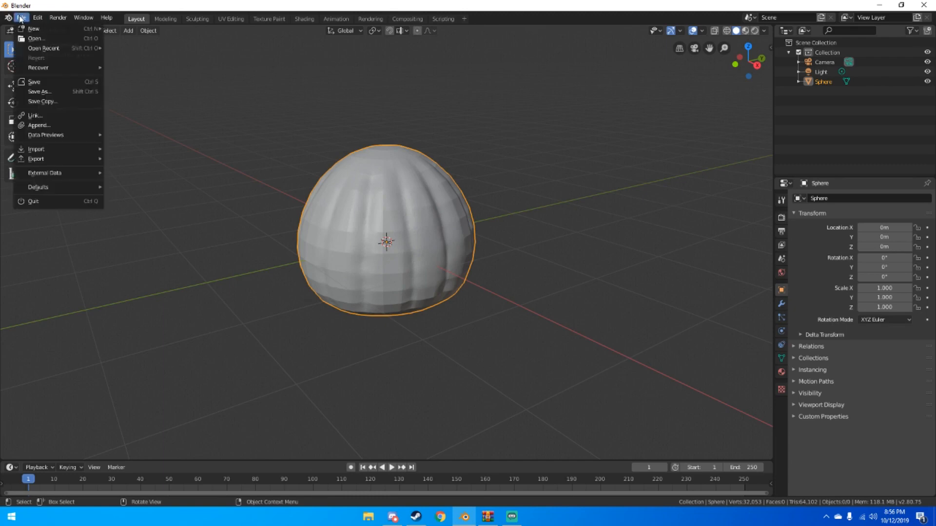
click(54, 124)
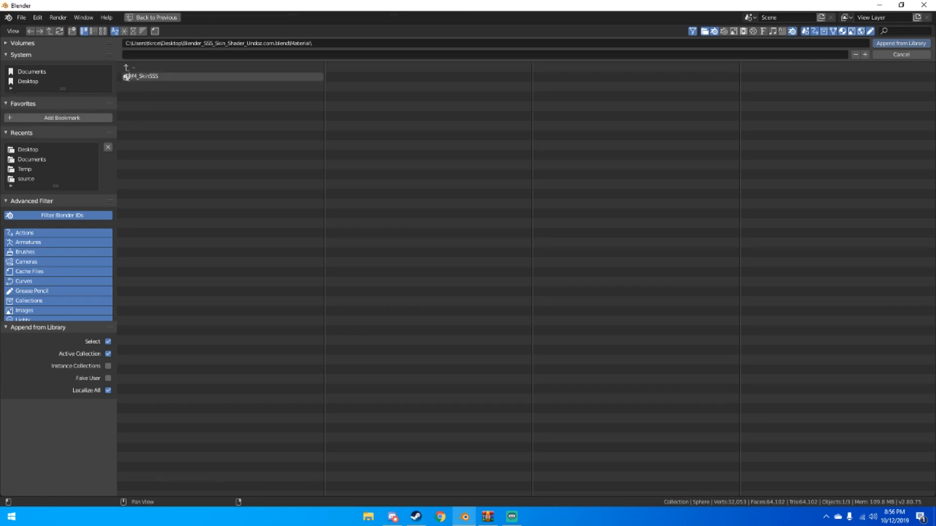
double_click(150, 76)
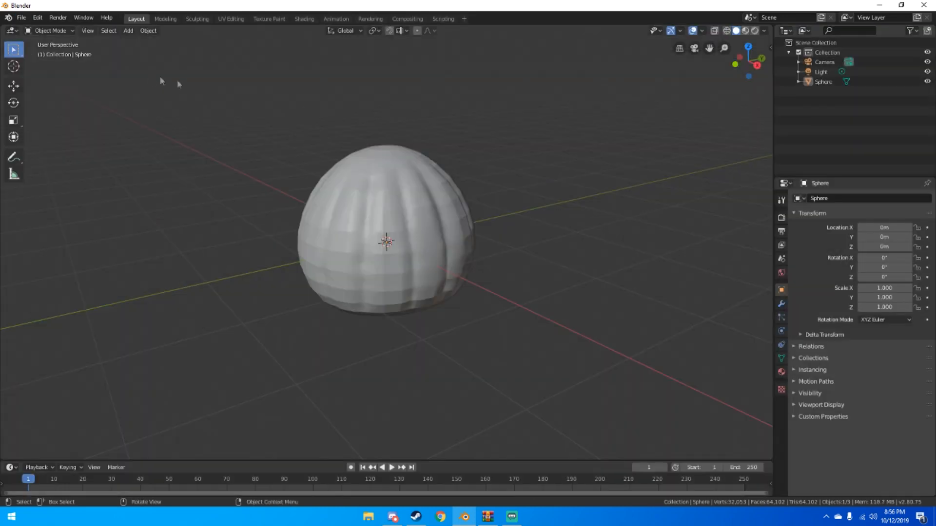
Assign the appended M_SkinSSS material to the pumpkin sphere.
click(382, 161)
middle_drag(382, 161, 460, 161)
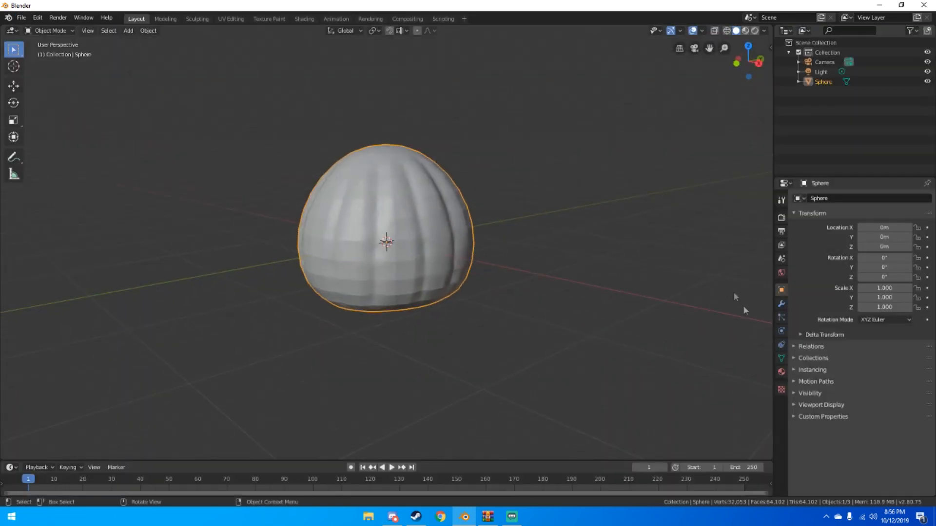
click(781, 372)
click(798, 240)
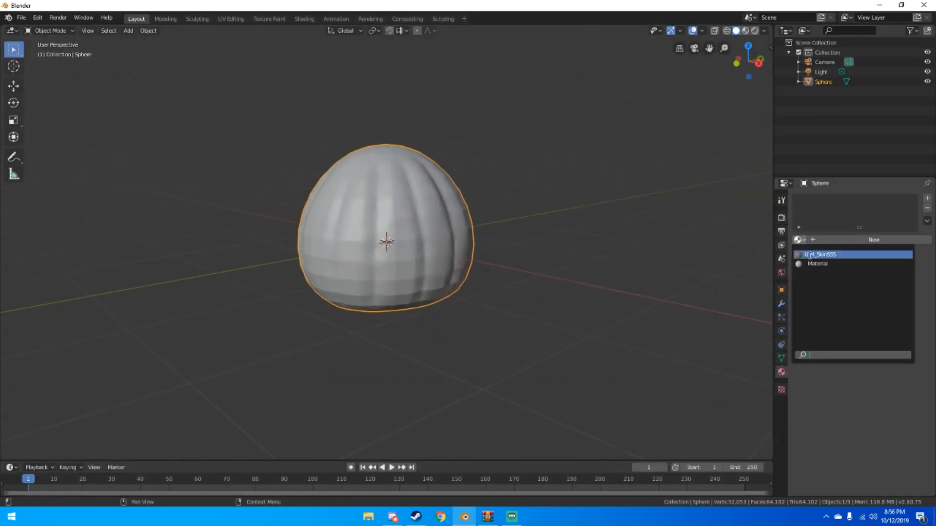
click(809, 254)
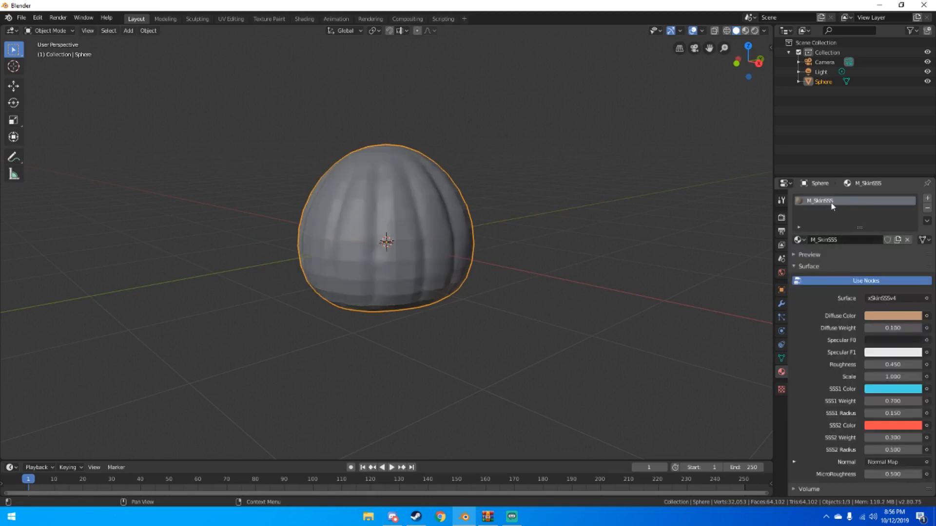
Set the material's Diffuse Color to a saturated orange (hue 0.061, saturation 0.676) and its SSS2 Color to a light peach.
click(875, 318)
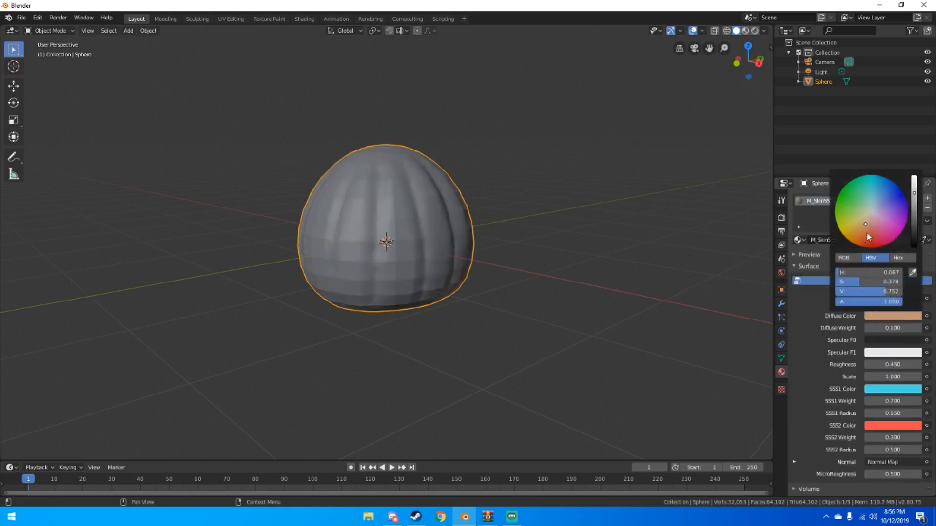
drag(864, 236, 864, 237)
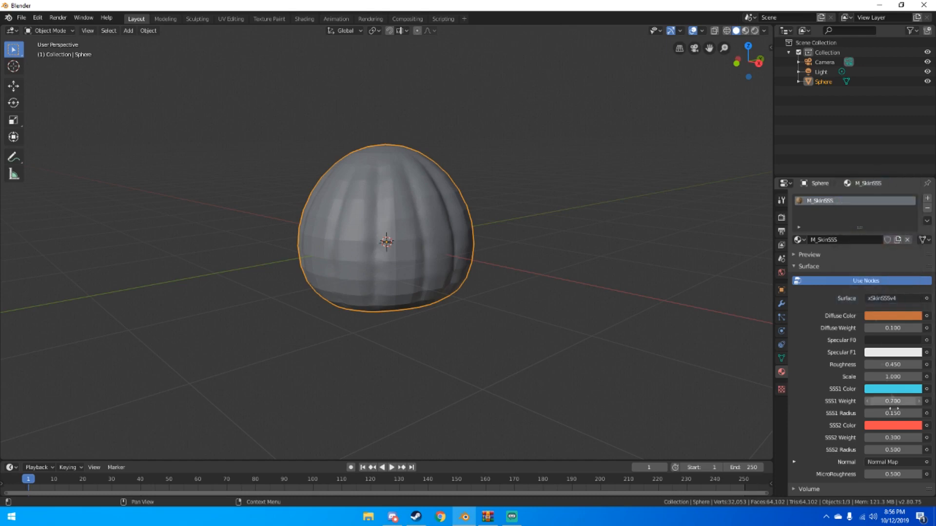
click(879, 428)
drag(864, 338, 866, 338)
middle_drag(627, 257, 528, 253)
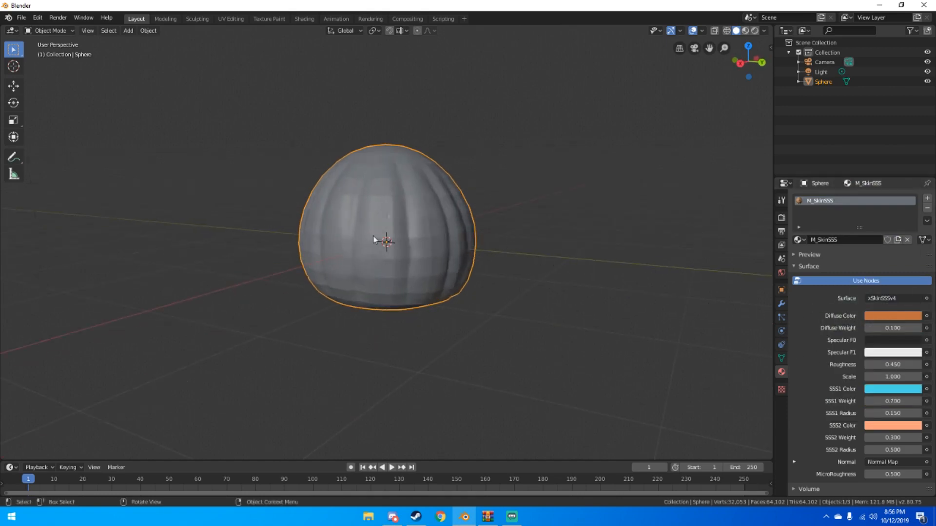
middle_drag(397, 282, 506, 253)
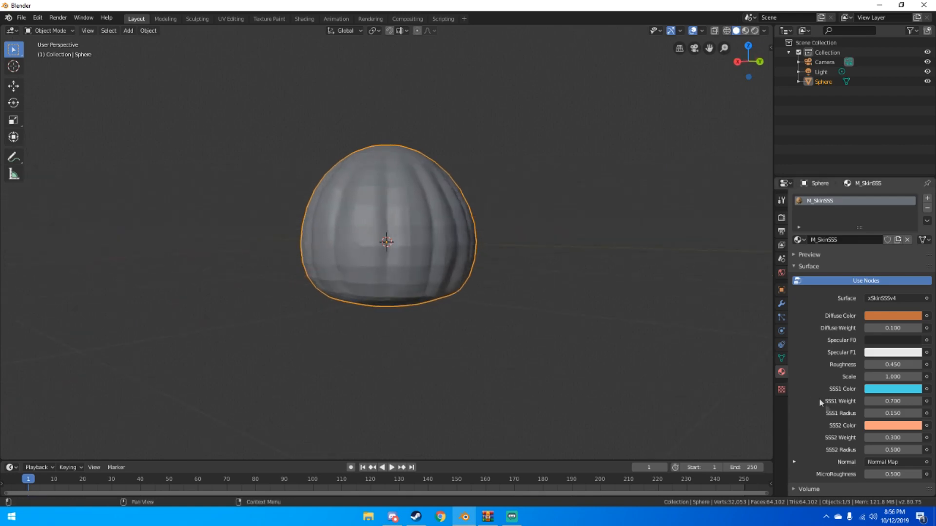
scroll(376, 244, up, 9)
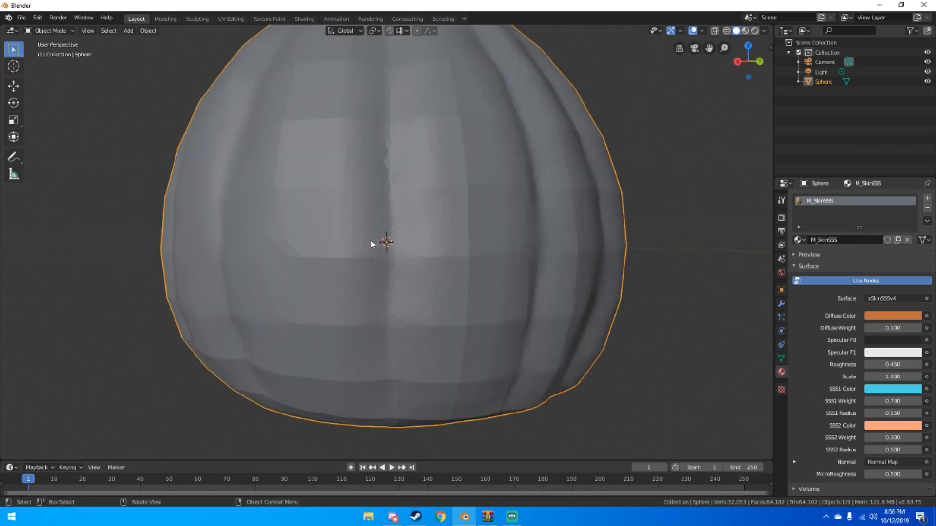
scroll(378, 248, down, 4)
scroll(382, 252, down, 5)
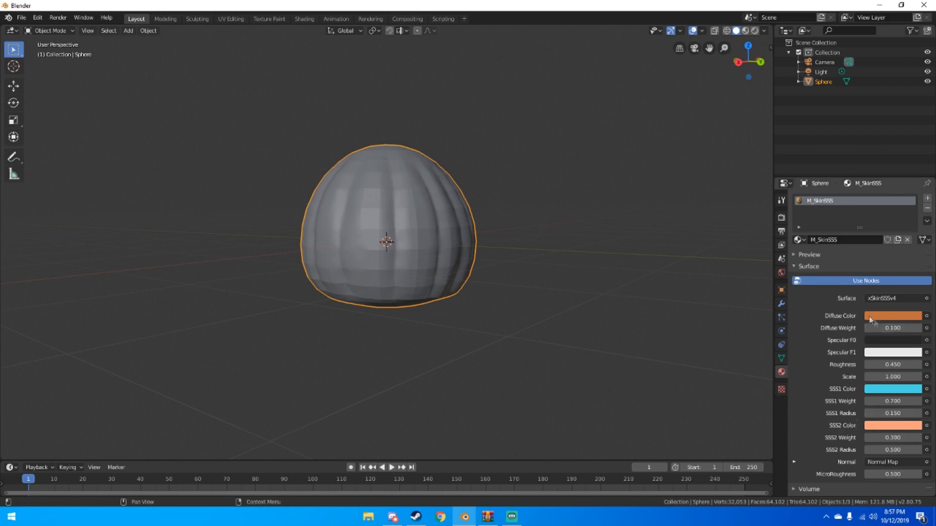
Brighten the orange Diffuse Color to a value of 0.887 and preview the pumpkin in Rendered shading.
click(906, 317)
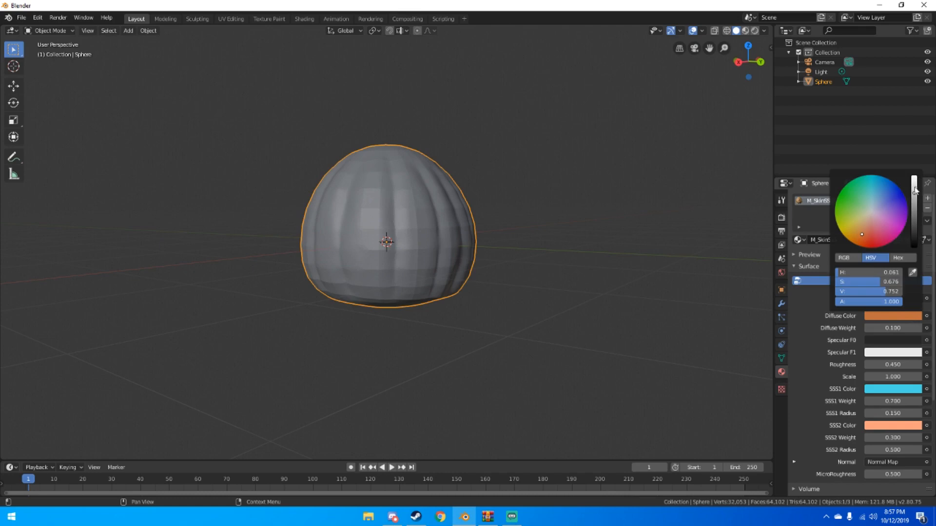
drag(915, 191, 914, 183)
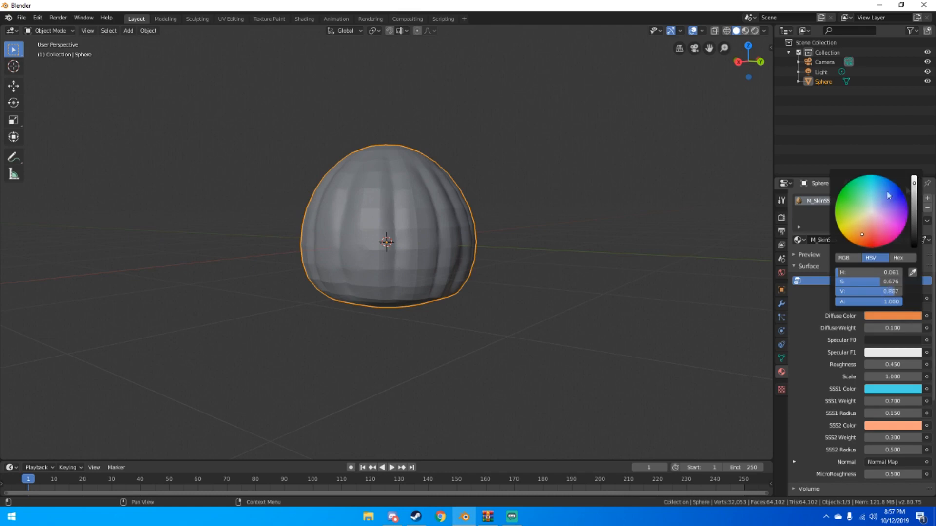
middle_drag(481, 215, 480, 219)
key(z)
click(469, 169)
Change the render engine to Cycles and return the viewport to Solid shading.
click(781, 219)
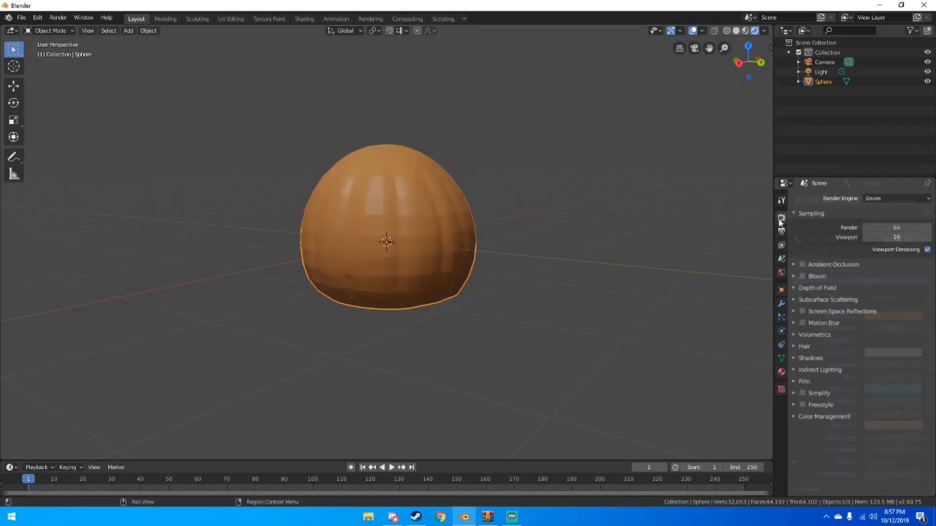
click(894, 199)
click(881, 227)
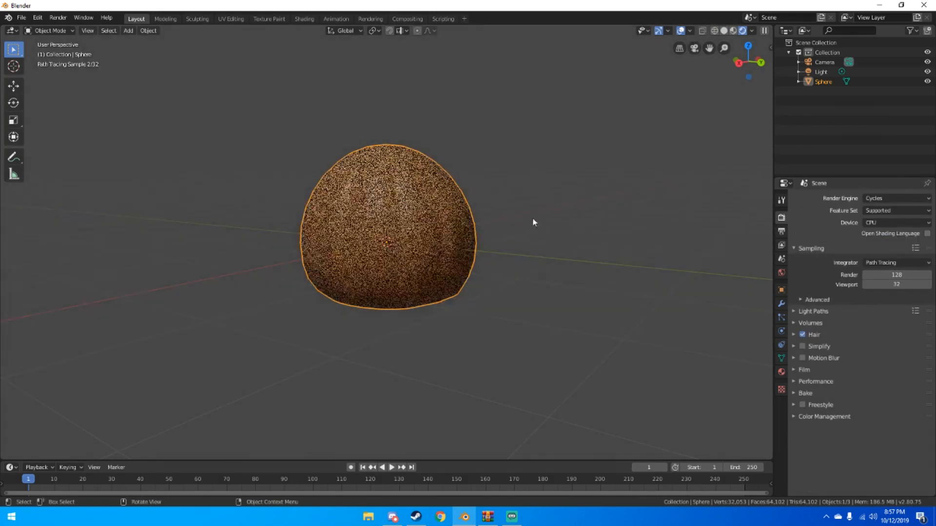
key(z)
click(561, 213)
middle_drag(607, 213, 556, 200)
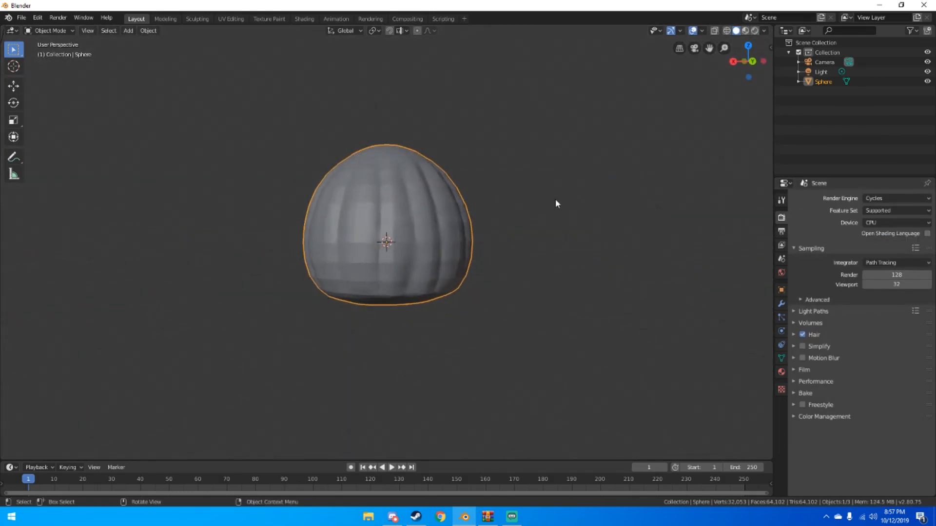
Apply smooth shading to the pumpkin object.
right_click(416, 211)
click(416, 209)
scroll(438, 223, down, 6)
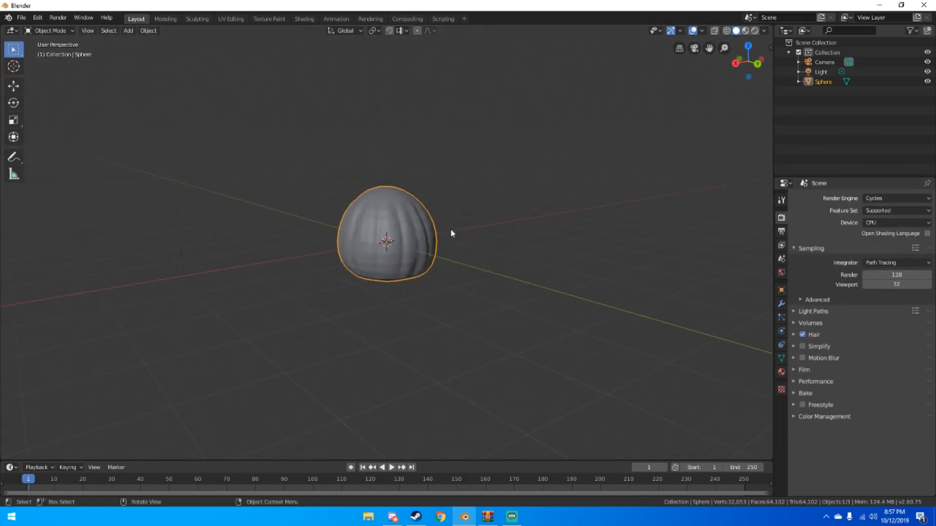
middle_drag(452, 225, 246, 80)
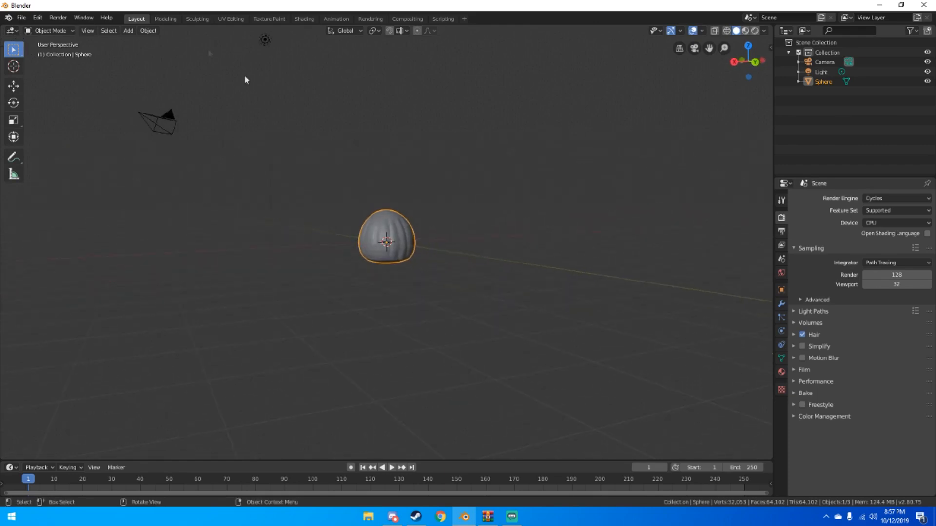
Switch to sculpting and adjust the pumpkin's lower edge with small Grab brush strokes from several sides.
click(197, 18)
scroll(516, 246, down, 5)
mouse_move(515, 247)
middle_down()
mouse_move(460, 253)
mouse_move(490, 240)
mouse_move(463, 264)
middle_up()
key(g)
drag(410, 288, 410, 291)
middle_drag(409, 291, 302, 291)
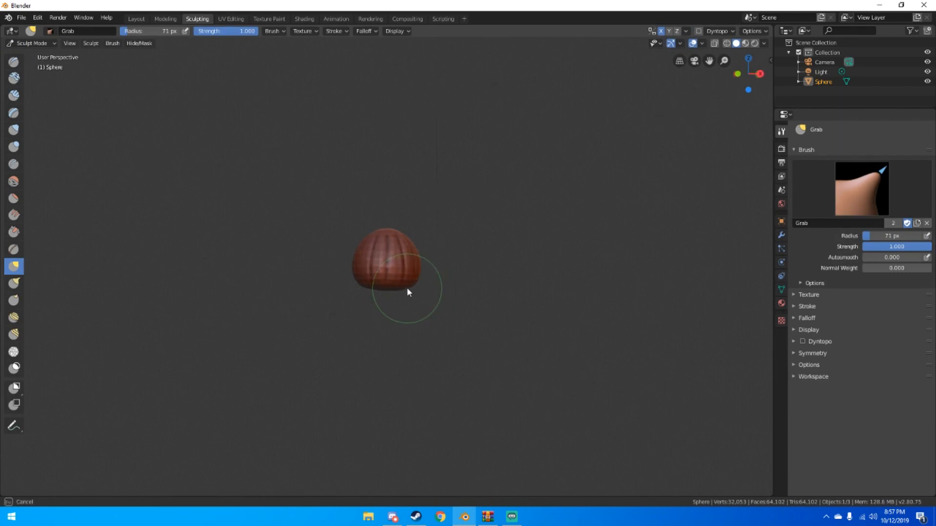
drag(407, 288, 399, 289)
click(387, 289)
middle_drag(388, 289, 393, 299)
drag(398, 289, 398, 288)
mouse_move(398, 288)
middle_down()
mouse_move(409, 286)
mouse_move(384, 286)
mouse_move(405, 295)
middle_up()
scroll(408, 287, down, 3)
mouse_move(395, 283)
middle_down()
mouse_move(367, 286)
mouse_move(389, 279)
middle_up()
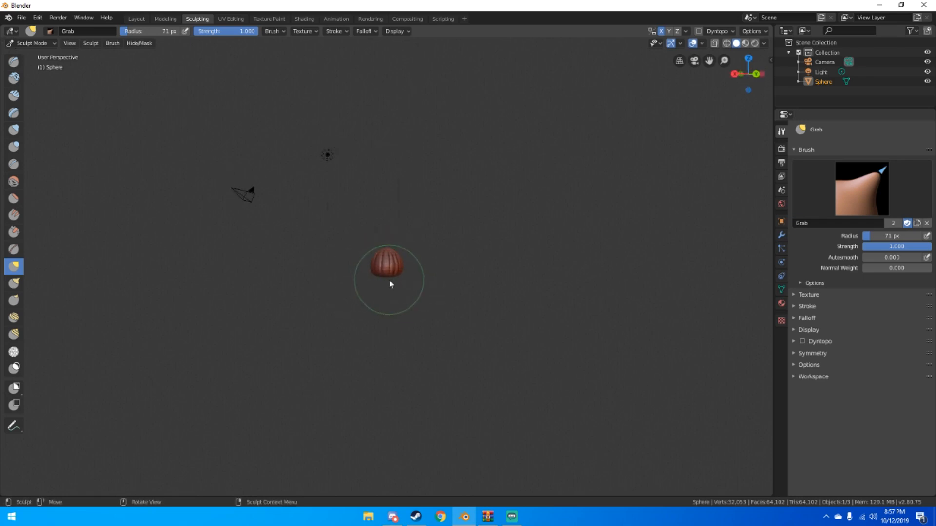
drag(388, 276, 397, 279)
mouse_move(396, 279)
middle_down()
mouse_move(349, 272)
mouse_move(390, 295)
mouse_move(354, 283)
mouse_move(292, 288)
mouse_move(394, 305)
middle_up()
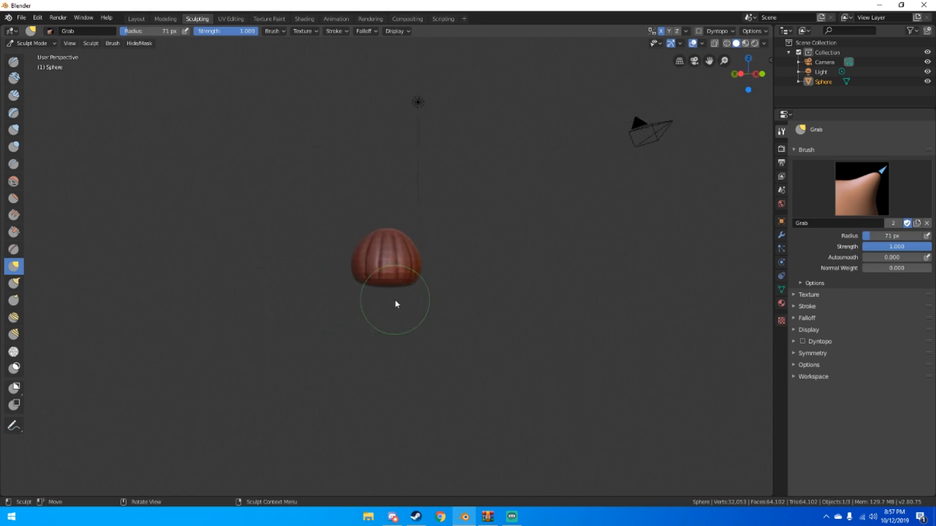
drag(390, 291, 390, 291)
Try pulling the pumpkin's side far outward and down with the Grab brush, and undo the stroke.
middle_drag(402, 264, 507, 286)
scroll(450, 275, up, 3)
scroll(490, 261, up, 4)
scroll(485, 256, down, 5)
mouse_move(480, 255)
middle_down()
mouse_move(449, 229)
mouse_move(358, 211)
mouse_move(419, 274)
middle_up()
scroll(375, 221, down, 4)
mouse_move(419, 274)
mouse_down()
mouse_move(442, 315)
mouse_move(445, 347)
mouse_up()
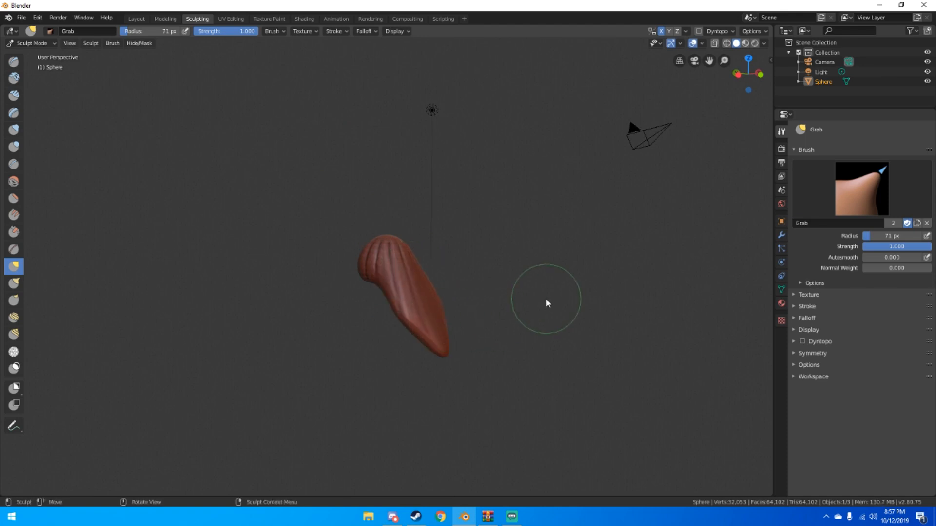
key(ctrl+z)
scroll(488, 307, up, 2)
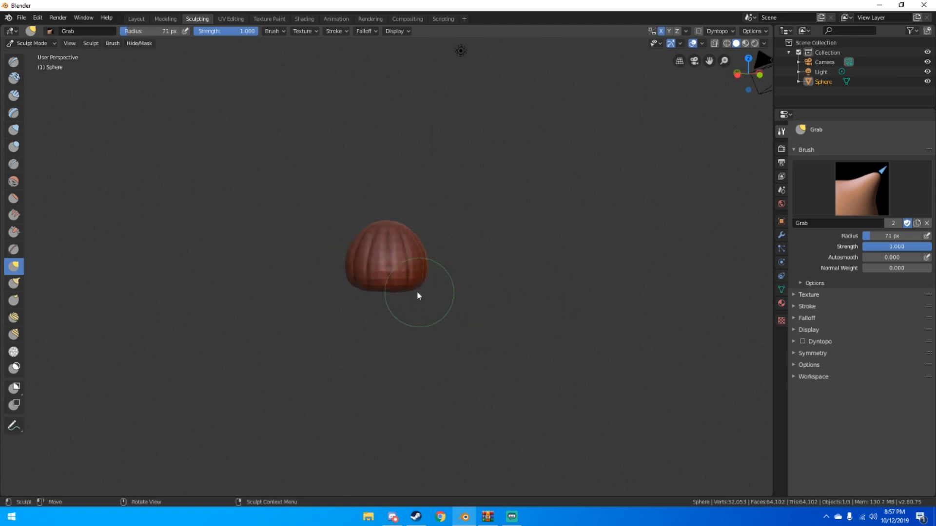
Nudge the pumpkin's lower edge with a small Grab brush stroke and check the silhouette all around.
drag(418, 291, 417, 290)
middle_drag(417, 288, 683, 271)
scroll(683, 271, up, 4)
mouse_move(575, 278)
middle_down()
mouse_move(531, 281)
mouse_move(460, 262)
middle_up()
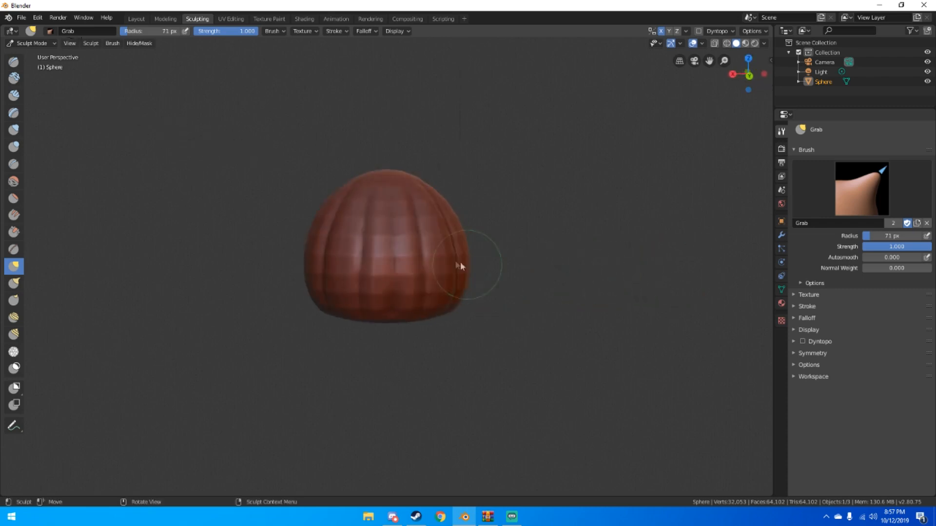
Return to the Layout workspace, try a Subdivision Surface modifier on the pumpkin, and remove it.
click(136, 19)
middle_drag(255, 130, 468, 186)
scroll(473, 222, up, 5)
scroll(463, 214, up, 2)
click(781, 304)
click(816, 198)
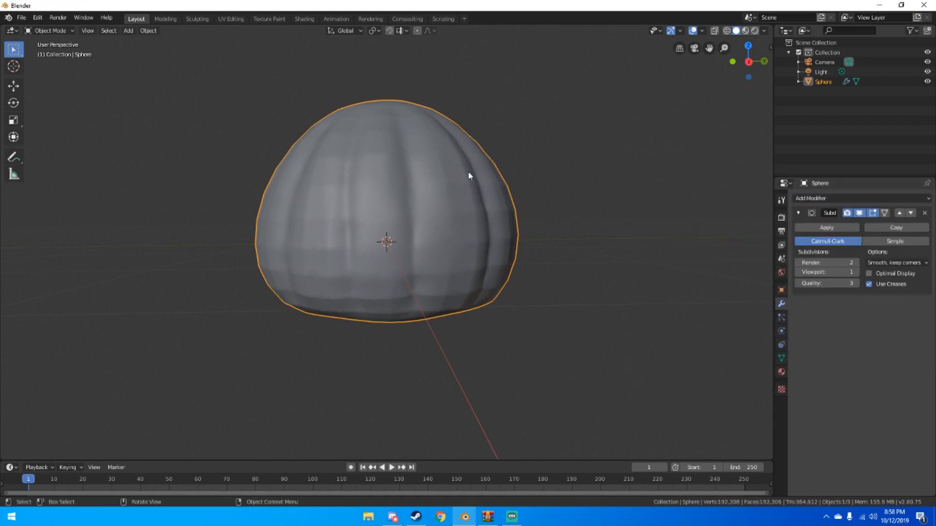
middle_drag(468, 171, 435, 185)
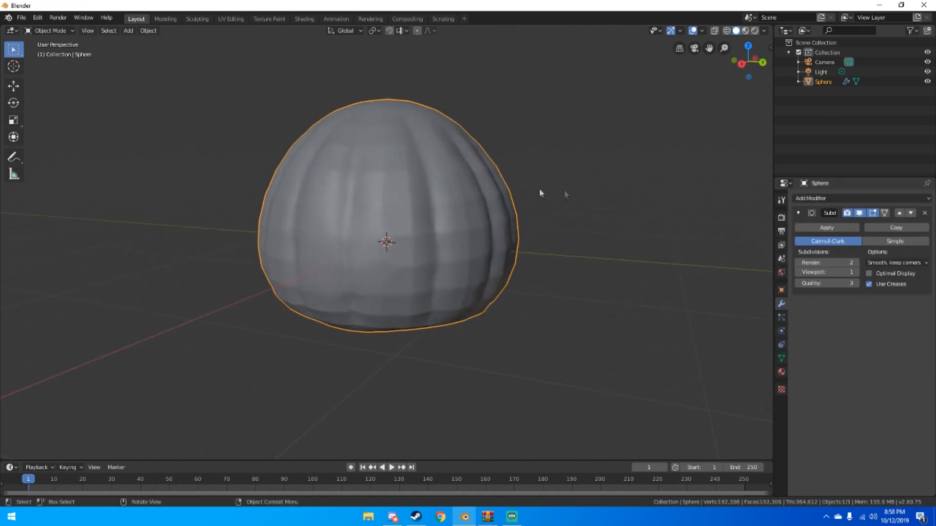
click(924, 212)
Add a mesh plane and lower it along Z to the base of the pumpkin.
middle_drag(464, 193, 438, 200)
scroll(483, 193, down, 5)
scroll(484, 203, up, 2)
scroll(483, 201, up, 2)
scroll(530, 198, down, 4)
scroll(428, 198, down, 3)
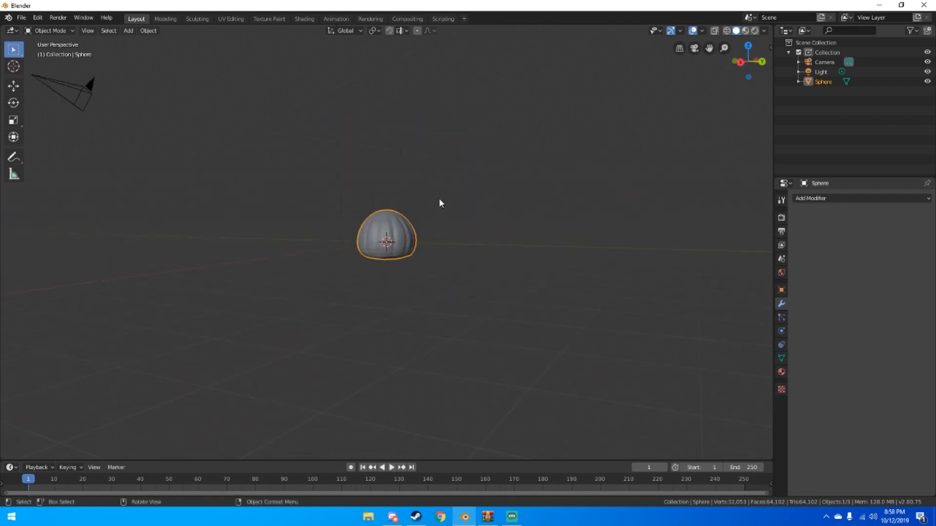
key(shift+a)
mouse_move(439, 198)
click(480, 199)
middle_drag(456, 202, 377, 235)
key(g)
key(z)
click(426, 215)
Scale the plane up into a large ground surface around the pumpkin.
key(s)
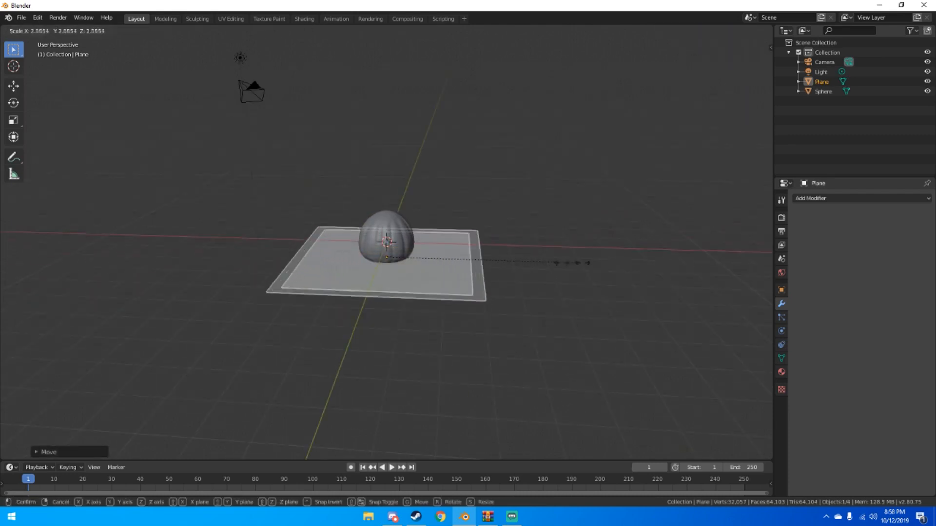
click(27, 246)
middle_drag(51, 242, 230, 205)
scroll(344, 223, up, 6)
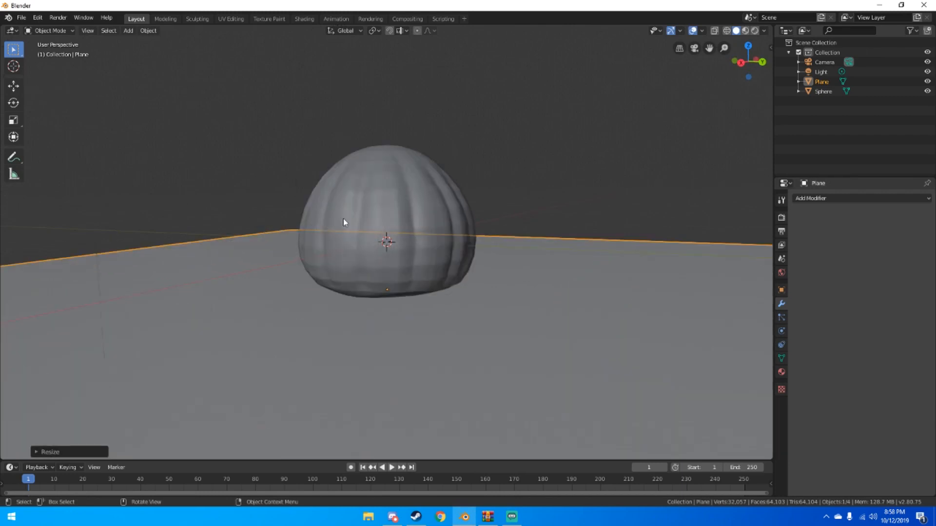
scroll(348, 231, down, 6)
Set the world background color to black.
click(782, 274)
click(893, 257)
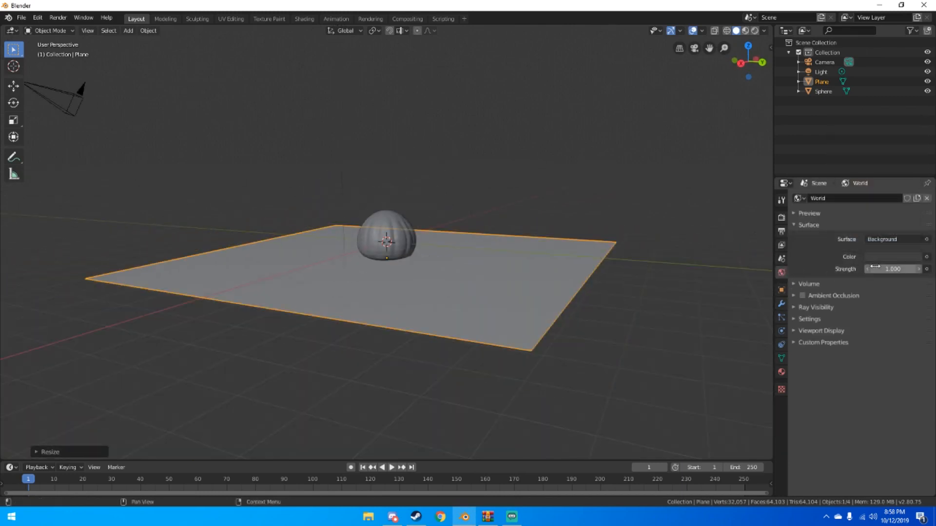
click(895, 257)
click(914, 188)
Hide the viewport overlays while previewing the scene in Rendered shading, and return to Solid shading.
middle_drag(587, 171, 497, 222)
scroll(497, 221, up, 4)
key(z)
click(482, 152)
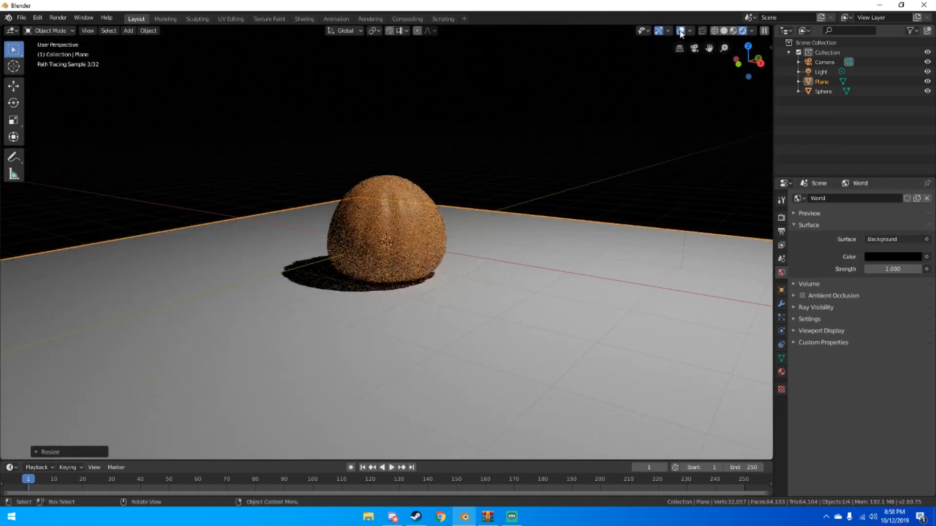
click(680, 31)
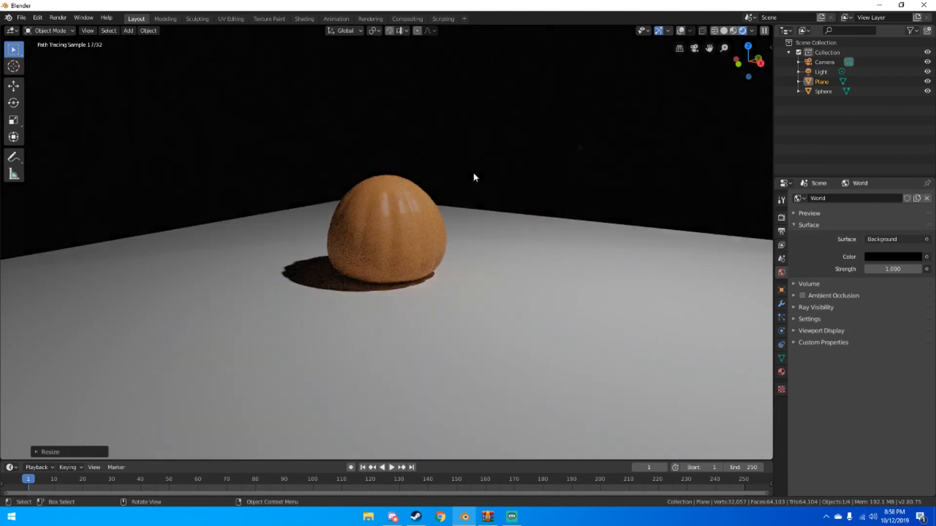
key(z)
click(510, 150)
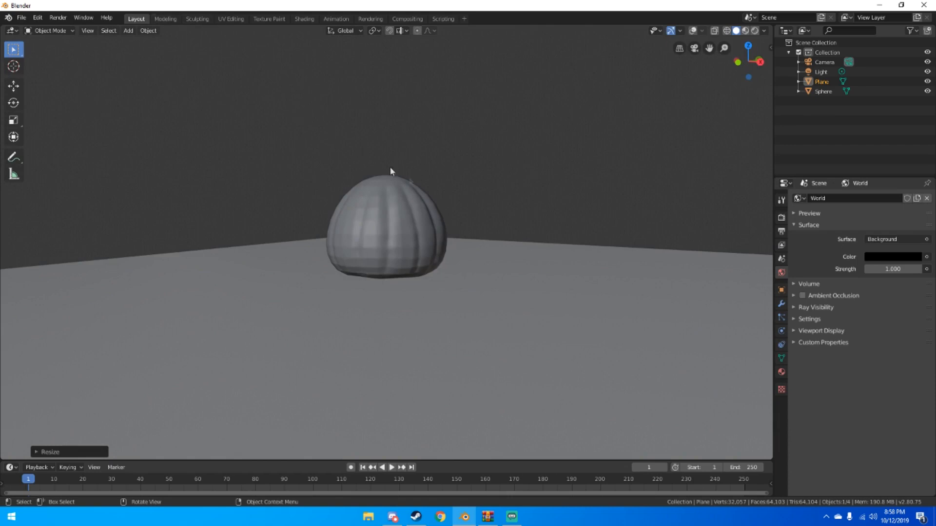
Select the pumpkin and reshape its top and sides in sculpting with the Grab brush for a flatter, rounder form.
click(412, 185)
click(199, 19)
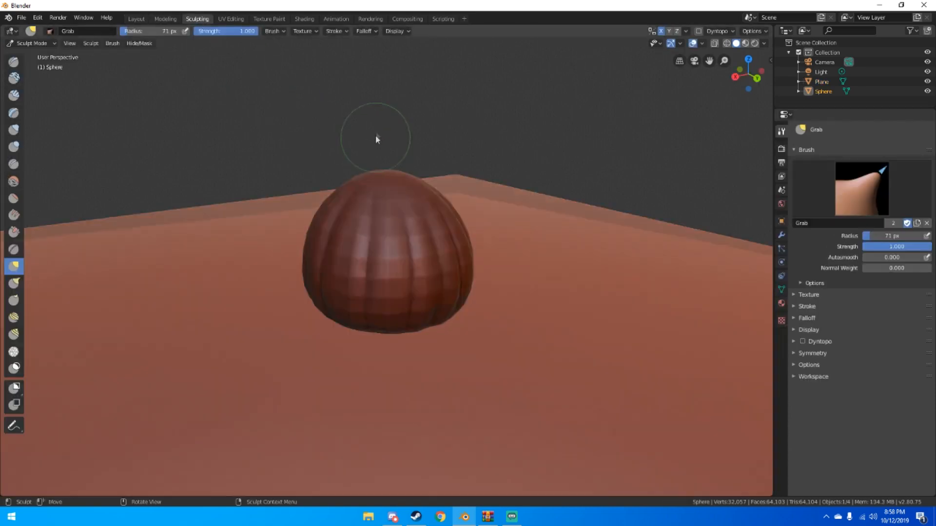
scroll(456, 170, down, 8)
middle_drag(457, 171, 465, 180)
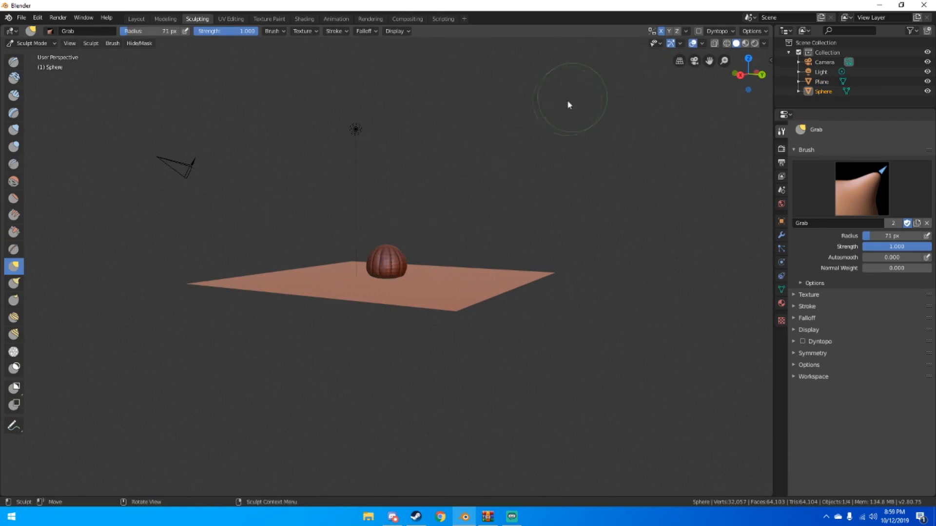
middle_drag(585, 93, 616, 105)
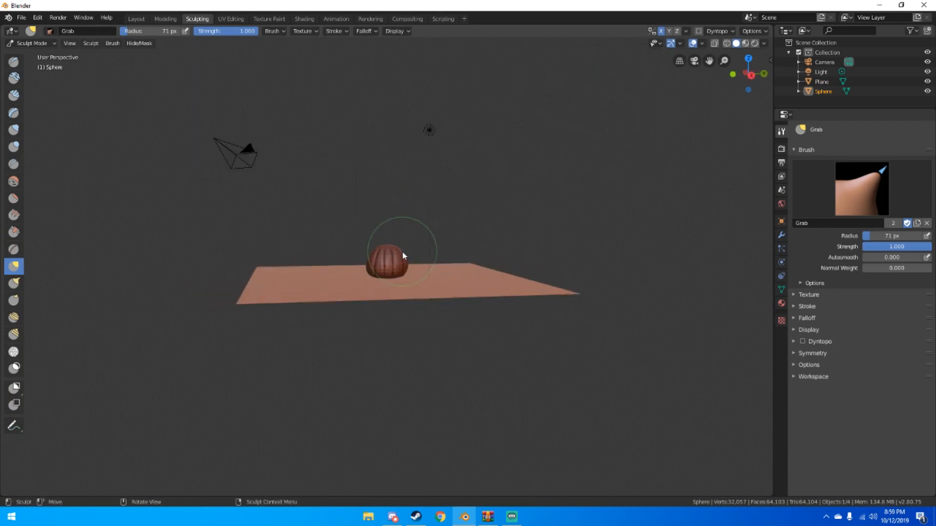
mouse_move(405, 249)
middle_down()
mouse_move(489, 253)
mouse_move(402, 255)
middle_up()
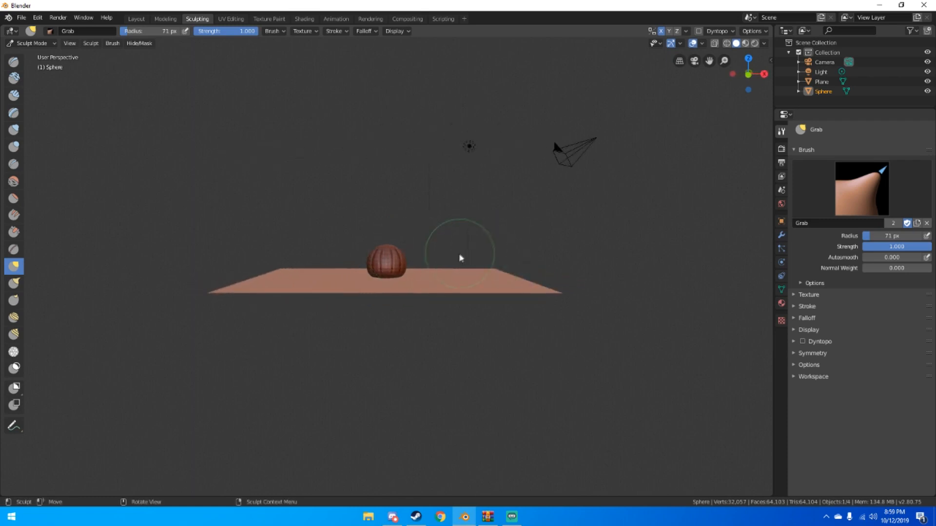
scroll(434, 248, up, 4)
drag(407, 225, 408, 225)
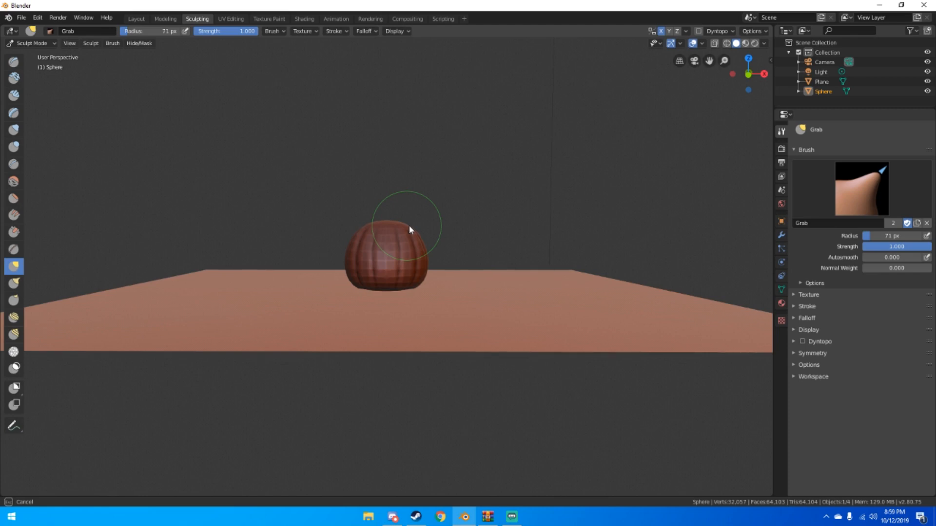
mouse_move(409, 225)
middle_down()
mouse_move(376, 224)
mouse_move(518, 224)
mouse_move(413, 251)
middle_up()
mouse_move(414, 251)
mouse_down()
mouse_move(412, 265)
mouse_move(426, 259)
mouse_up()
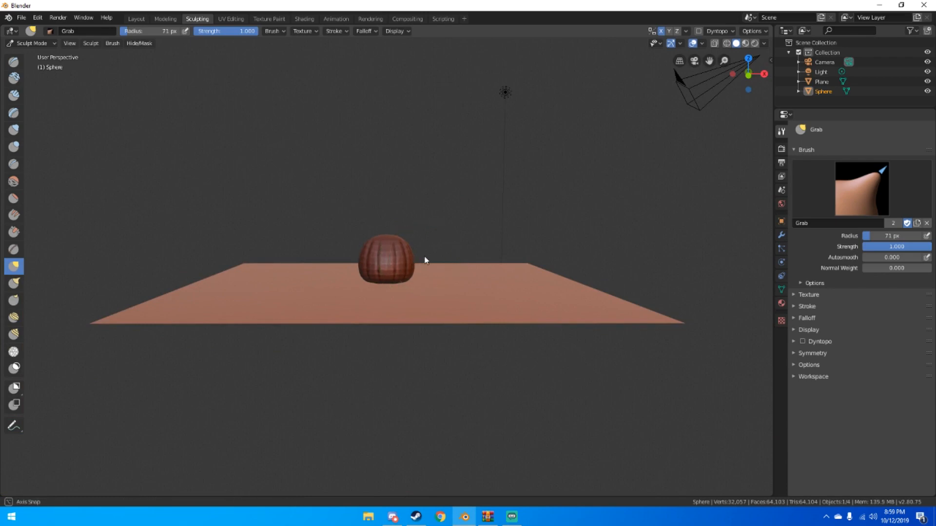
Preview the reshaped pumpkin from the Layout workspace in Rendered shading, and return to Solid shading.
click(136, 19)
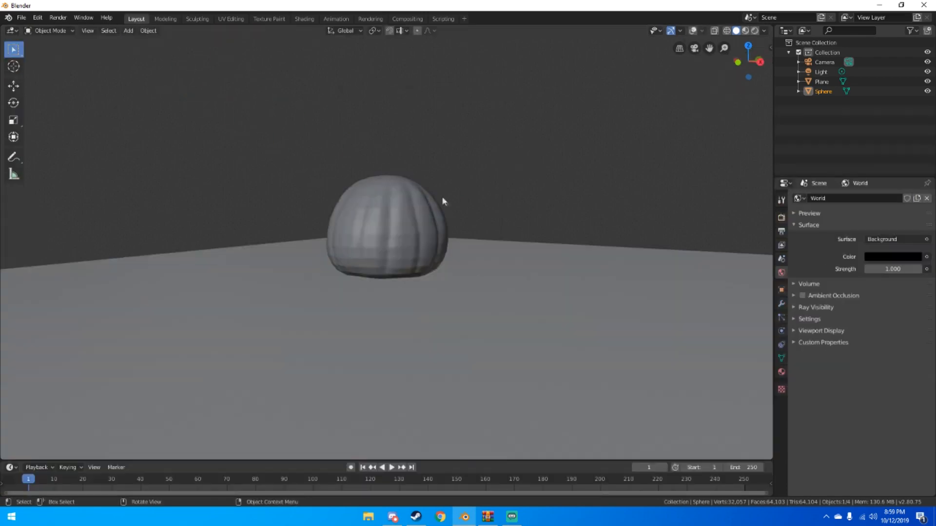
middle_drag(428, 106, 391, 188)
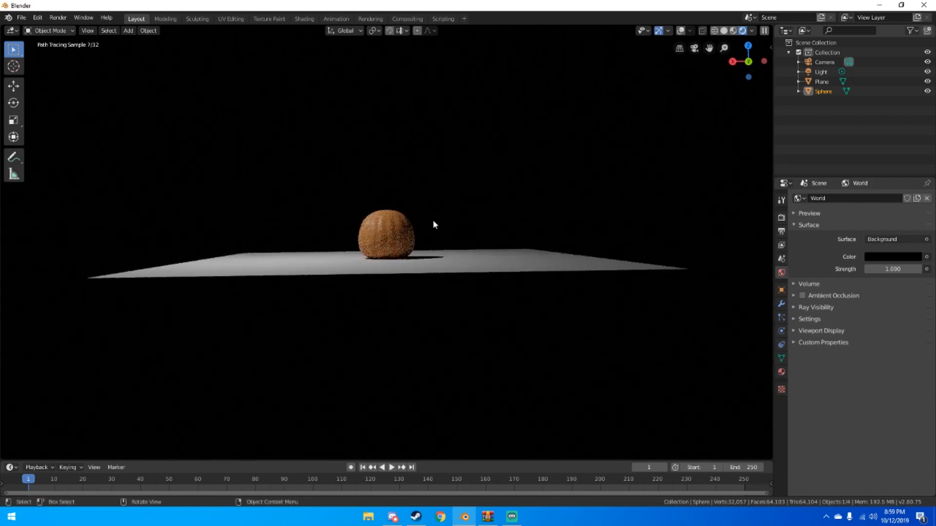
scroll(432, 237, up, 2)
key(z)
mouse_move(423, 233)
middle_down()
mouse_move(478, 258)
mouse_move(491, 249)
mouse_move(533, 257)
mouse_move(530, 271)
middle_up()
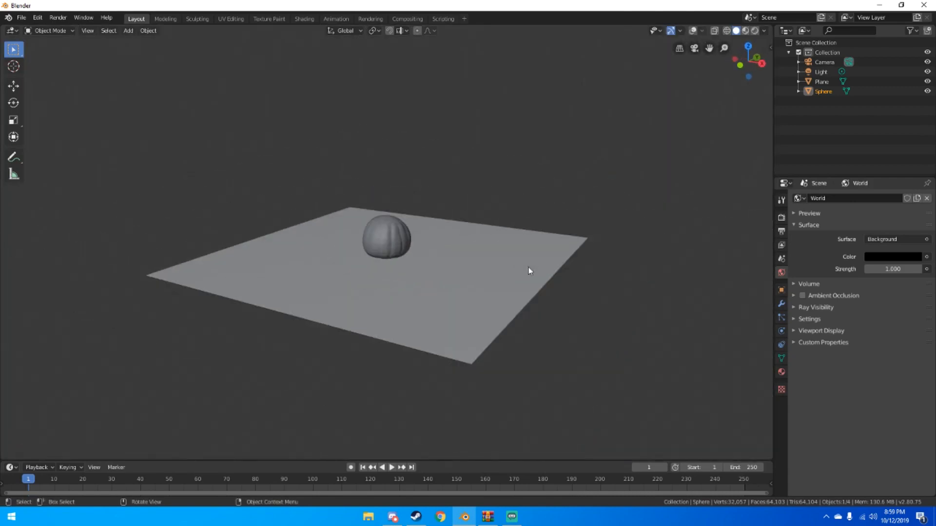
Give the ground plane a new material with a dark grey Base Color and Roughness 1.000, and preview it in Rendered shading.
click(488, 286)
click(781, 372)
click(869, 230)
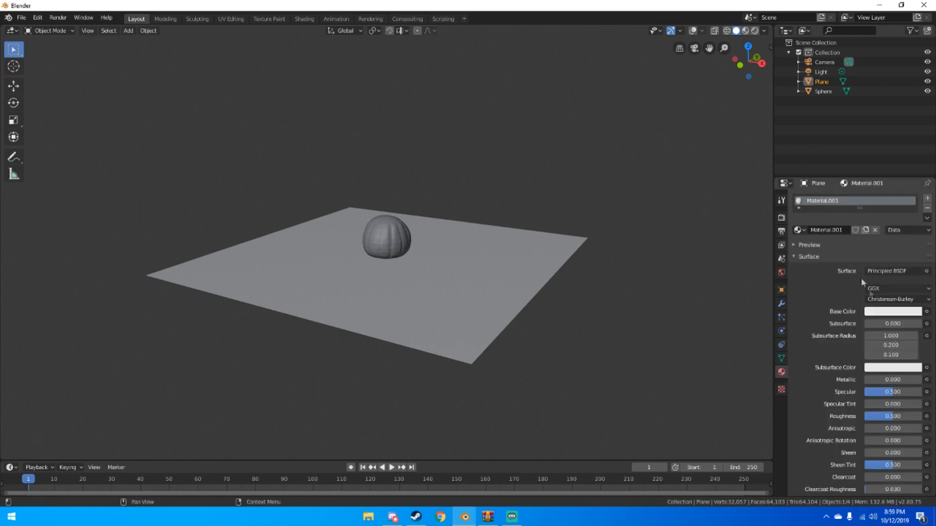
click(883, 312)
drag(914, 224, 914, 228)
drag(892, 416, 921, 417)
scroll(530, 278, up, 5)
key(z)
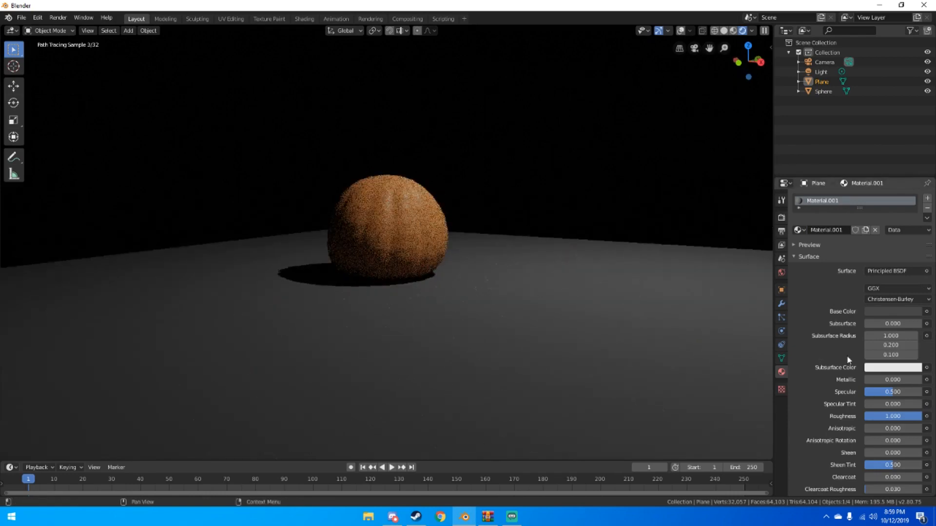
key(z)
Shift the ground plane along the X axis relative to the pumpkin.
key(g)
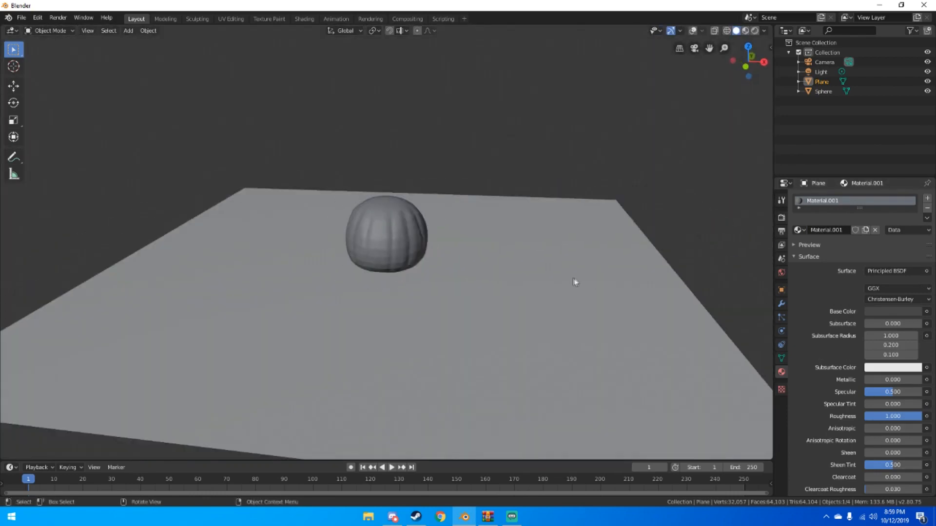
key(x)
click(566, 277)
middle_drag(564, 278, 564, 250)
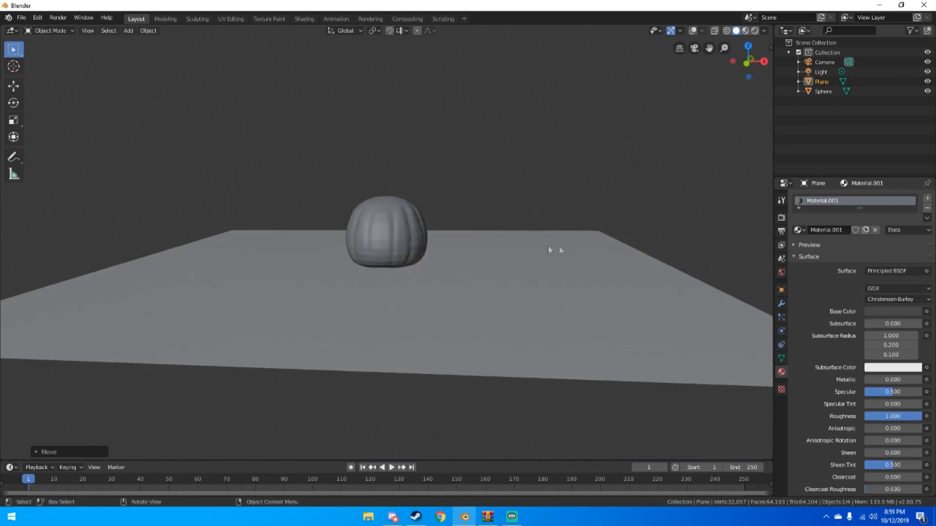
middle_drag(483, 234, 443, 240)
Select the pumpkin and soften the upper part of its ribs in sculpting with the Smooth brush.
click(410, 227)
scroll(410, 227, up, 1)
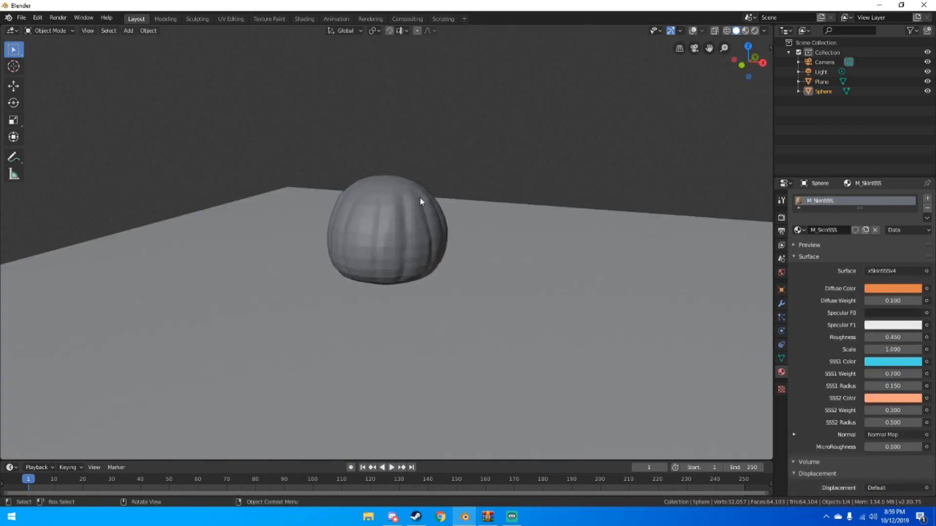
click(198, 18)
scroll(478, 244, up, 4)
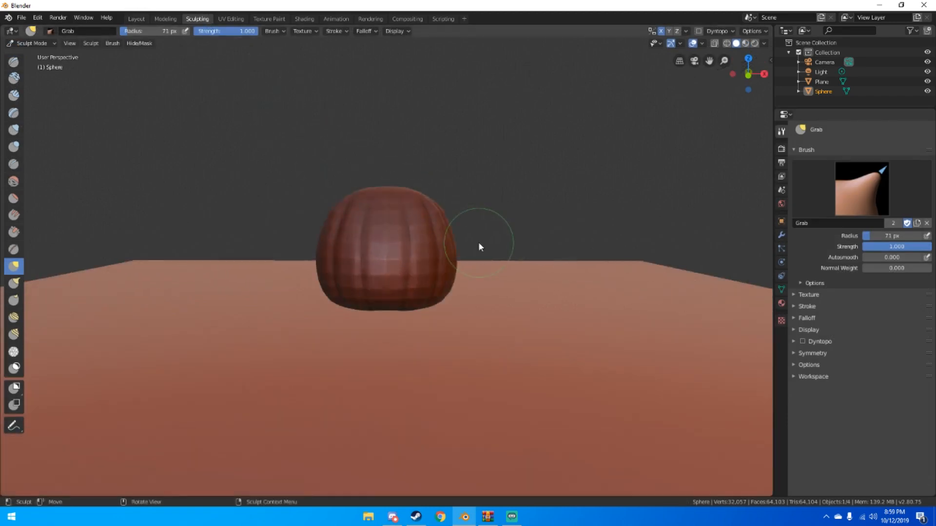
key(shift+s)
scroll(453, 229, up, 2)
middle_drag(453, 229, 411, 214)
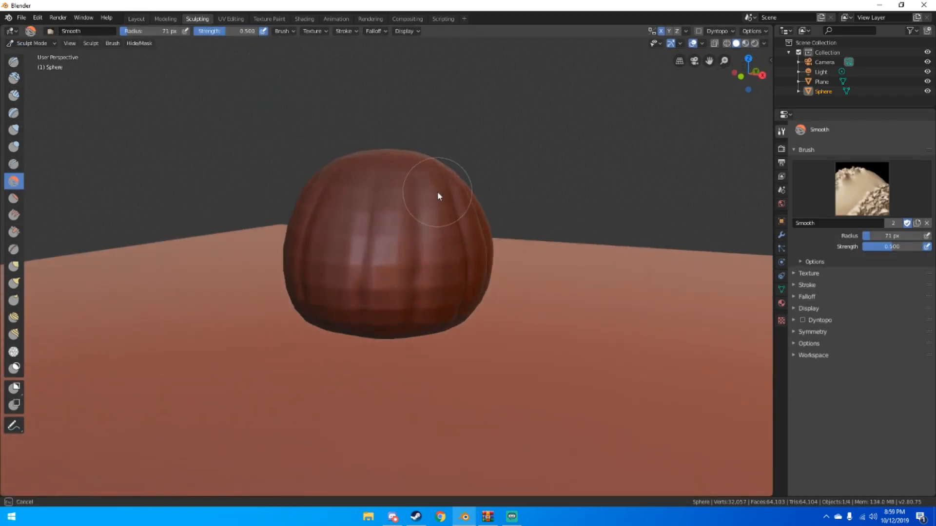
mouse_move(453, 178)
middle_down()
mouse_move(520, 179)
mouse_move(487, 179)
middle_up()
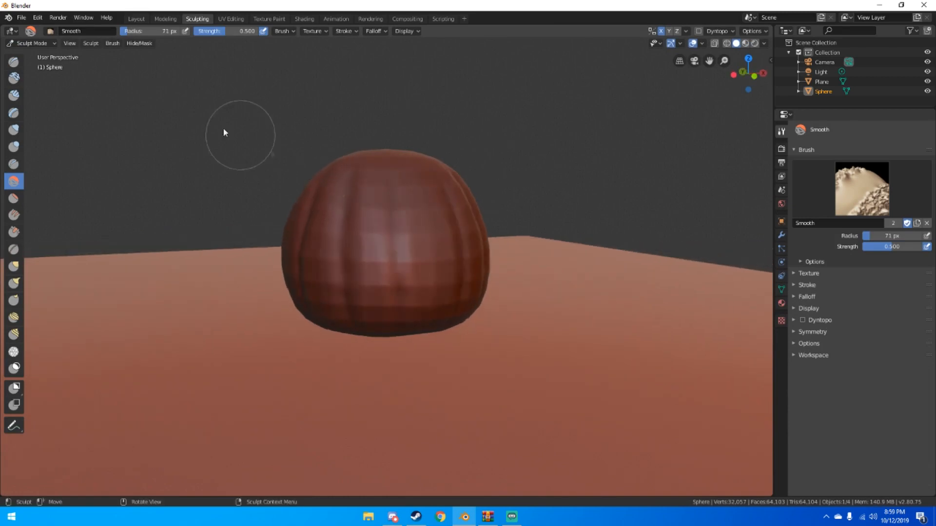
Add a cylinder mesh in the Layout workspace and scale it down for the pumpkin's stem.
click(136, 19)
scroll(416, 114, down, 6)
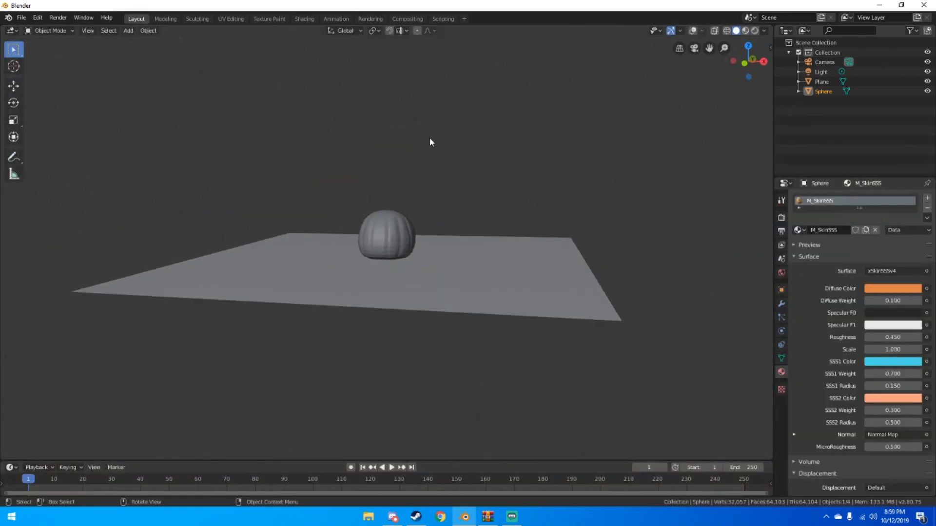
scroll(453, 146, up, 4)
middle_drag(452, 150, 417, 163)
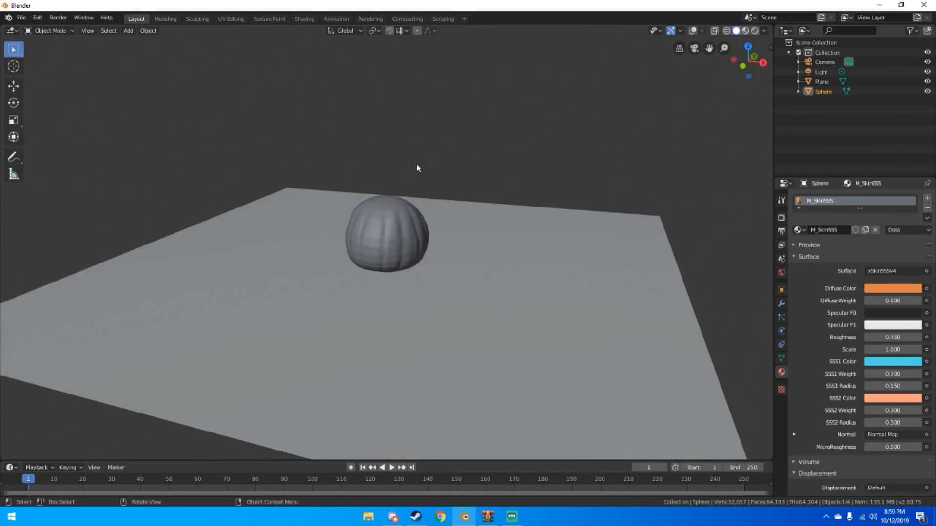
key(shift+a)
mouse_move(417, 165)
key(shift+a)
mouse_move(397, 178)
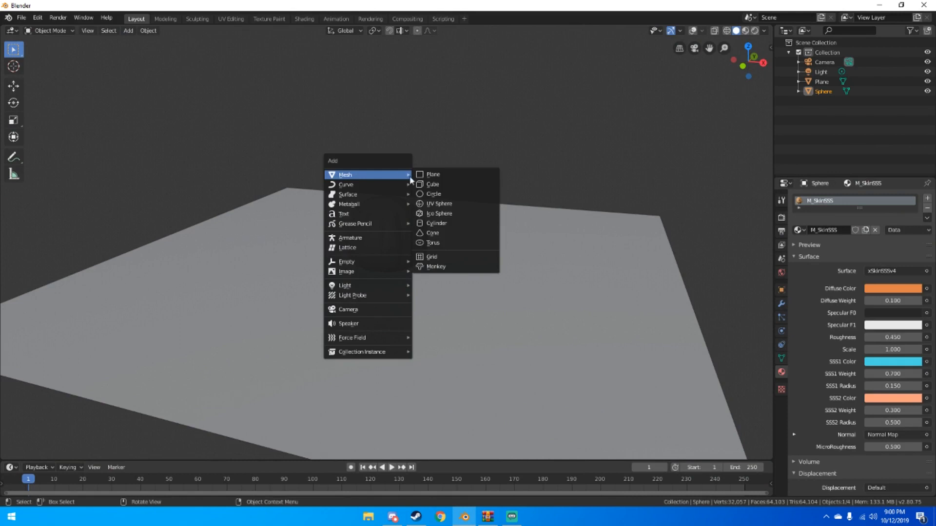
click(436, 223)
middle_drag(471, 174, 455, 186)
key(s)
click(440, 212)
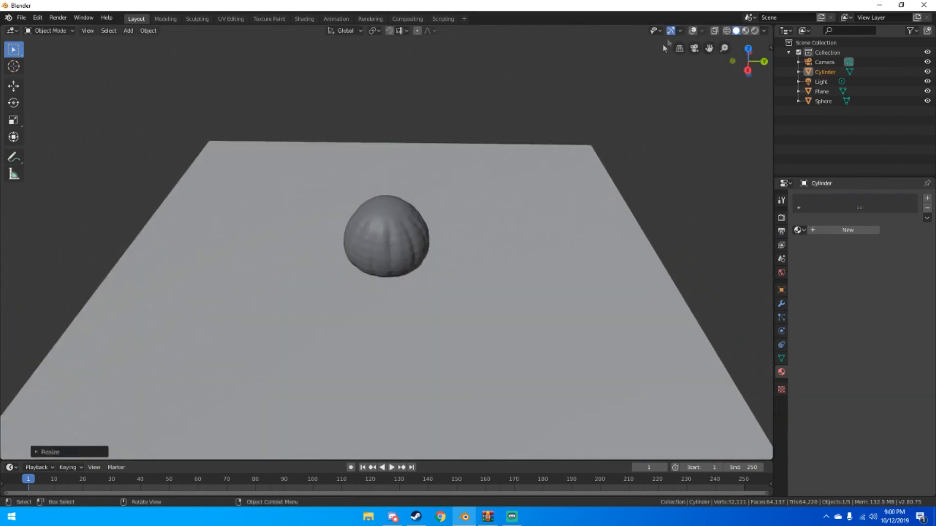
Show the viewport overlays, raise the cylinder along the Z axis above the pumpkin and shrink it further.
click(692, 31)
middle_drag(476, 142, 508, 157)
key(g)
key(z)
click(528, 108)
key(s)
click(424, 140)
middle_drag(425, 140, 595, 124)
key(g)
key(z)
click(535, 138)
Position the cylinder at the crown of the pumpkin and resize it to a narrow stem.
scroll(595, 124, up, 3)
shift+middle_drag(528, 145, 379, 195)
key(alt+z)
key(g)
click(466, 214)
key(s)
click(392, 218)
key(g)
key(y)
click(392, 212)
key(ctrl+z)
Stretch the cylinder along the Z axis and raise it so that it stands on the pumpkin's crown.
key(s)
key(z)
click(382, 203)
key(s)
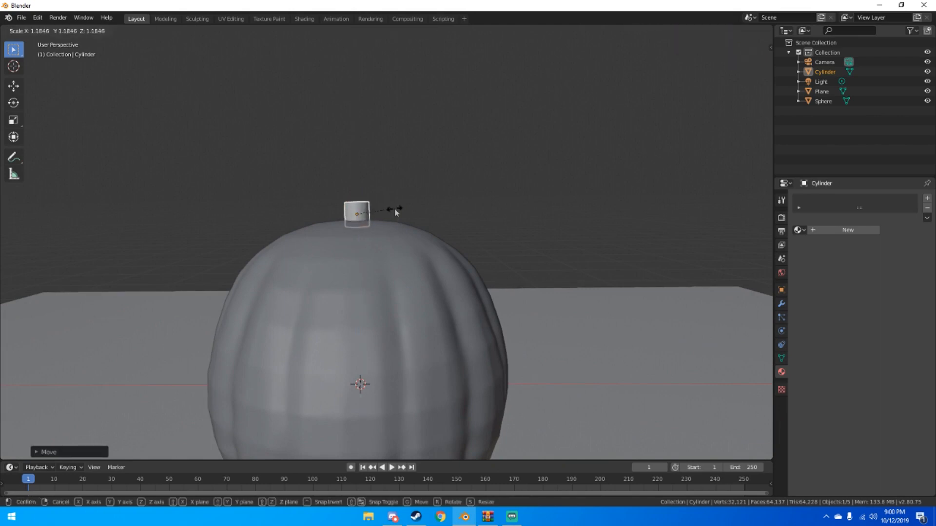
key(z)
click(364, 144)
middle_drag(364, 143, 420, 193)
key(g)
key(z)
click(432, 159)
key(g)
key(z)
click(458, 140)
Add 7 evenly spaced horizontal loop cuts around the stem cylinder in Edit Mode.
key(Tab)
scroll(393, 191, up, 3)
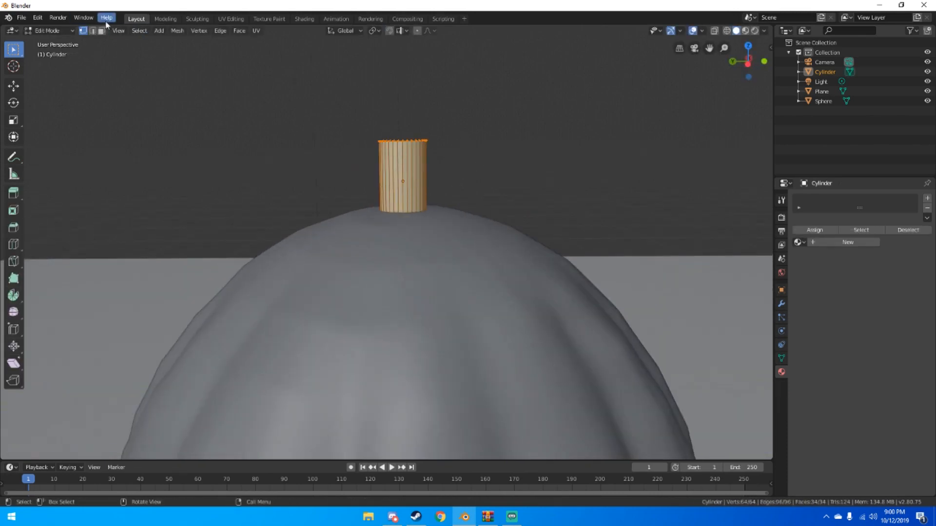
key(ctrl+r)
scroll(427, 176, up, 5)
scroll(426, 176, up, 1)
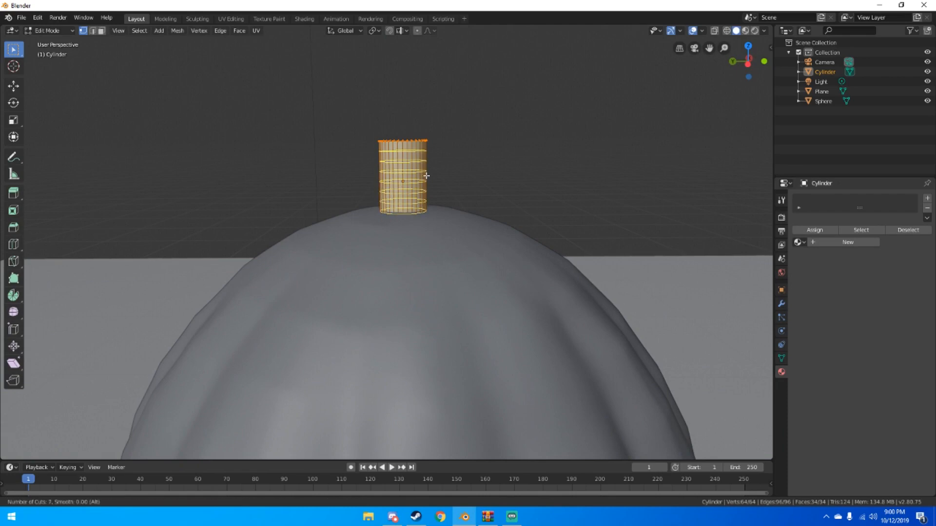
click(427, 176)
right_click(427, 176)
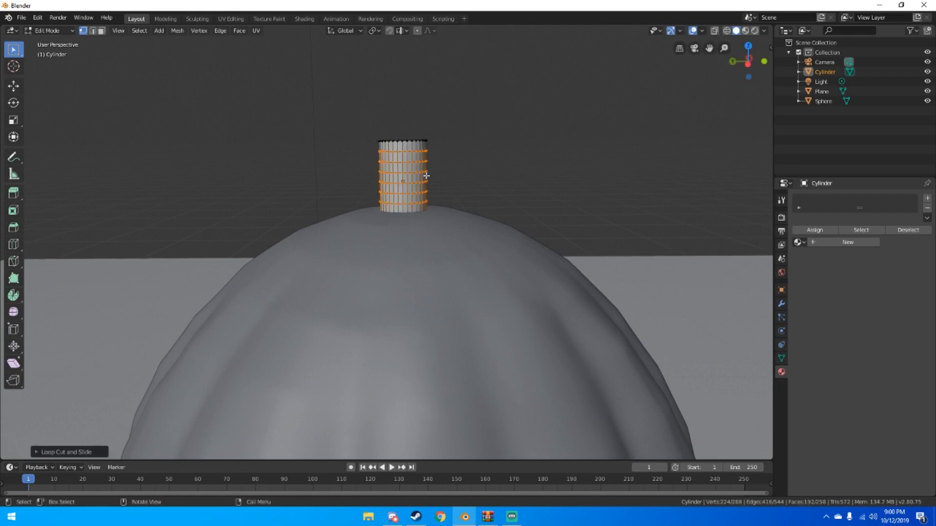
Switch to edge selection and select the edge loop around the middle of the stem.
click(94, 33)
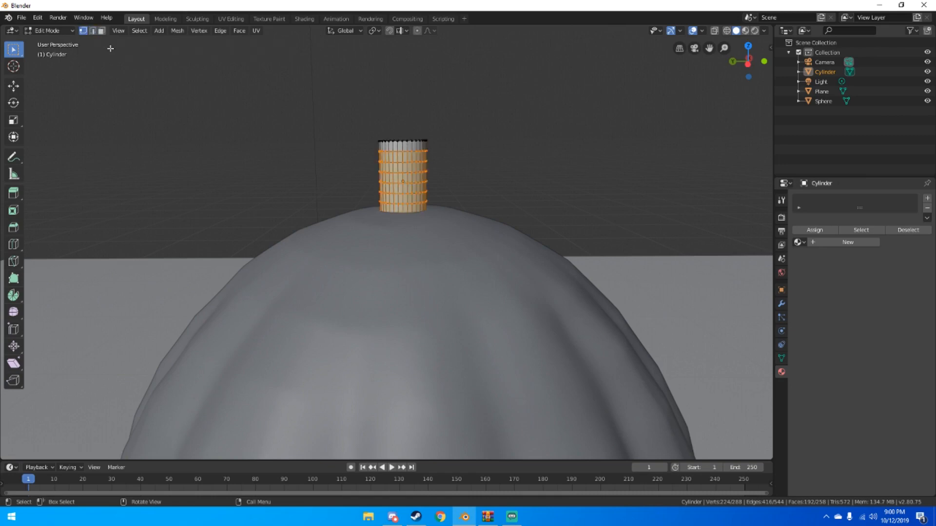
key(3)
click(92, 32)
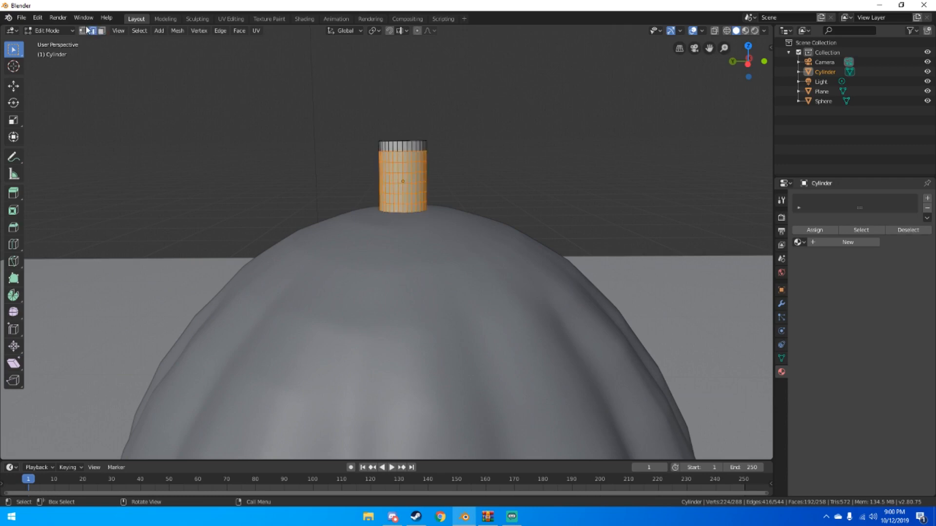
scroll(407, 134, up, 3)
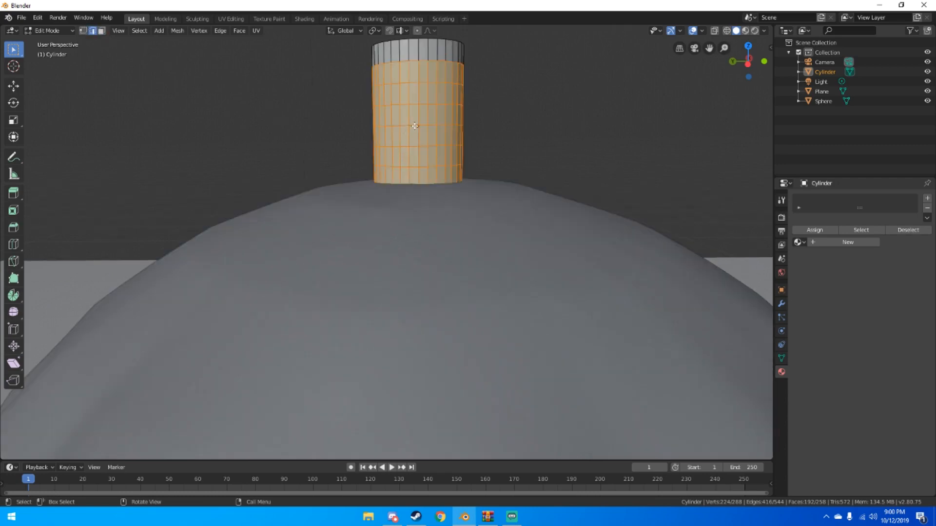
click(415, 126)
scroll(416, 124, down, 3)
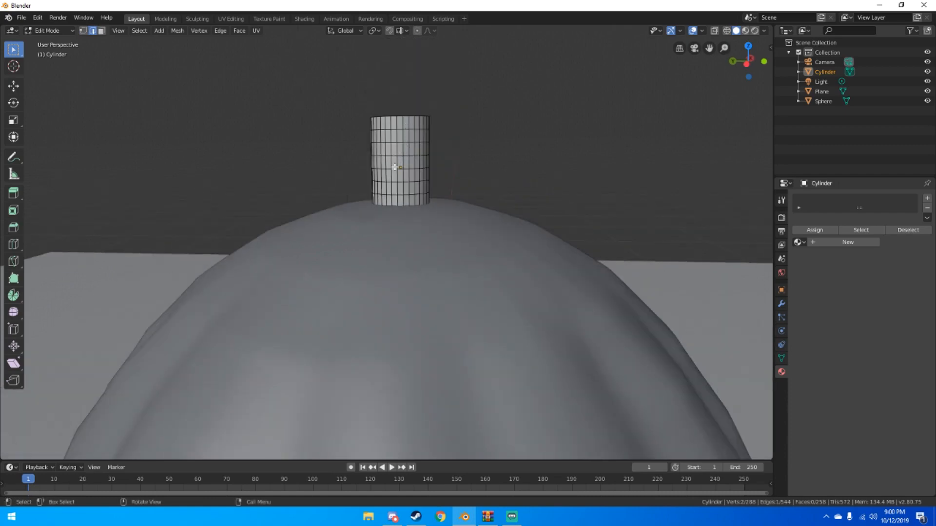
alt+click(394, 169)
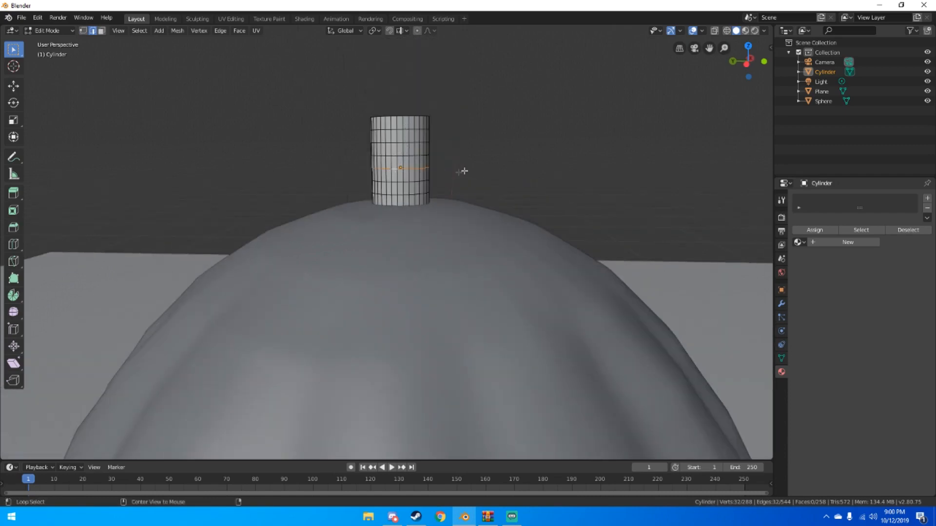
Try to move the stem's middle edge loop sideways without proportional editing, and undo the move.
scroll(458, 146, down, 2)
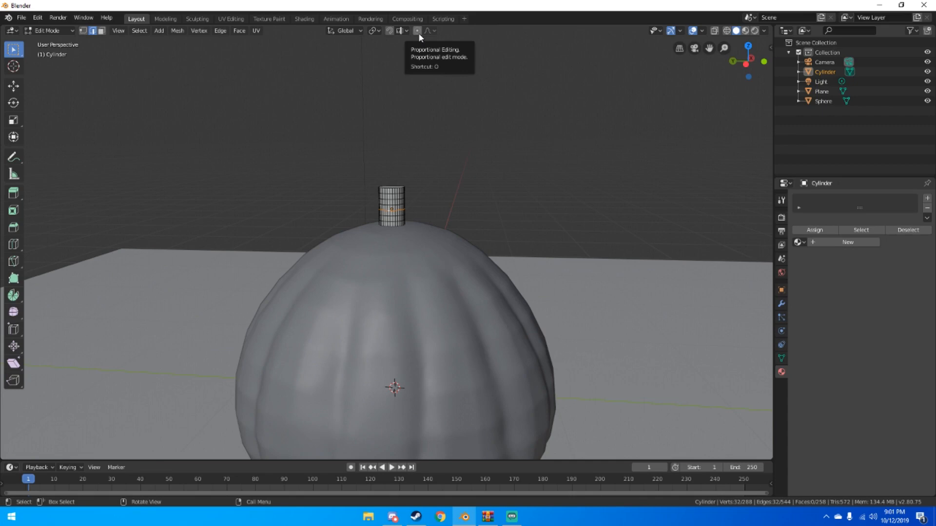
key(g)
click(426, 204)
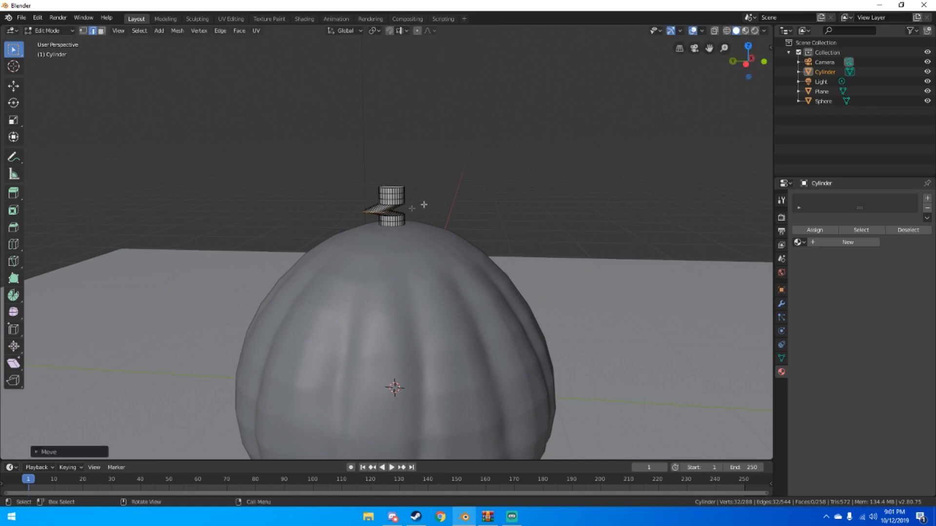
scroll(404, 206, up, 5)
key(ctrl+z)
Turn on proportional editing and bend the stem by shifting its middle edge loop sideways with a proportional size of 0.29.
click(416, 31)
scroll(445, 111, down, 4)
key(g)
scroll(427, 153, up, 8)
right_click(414, 153)
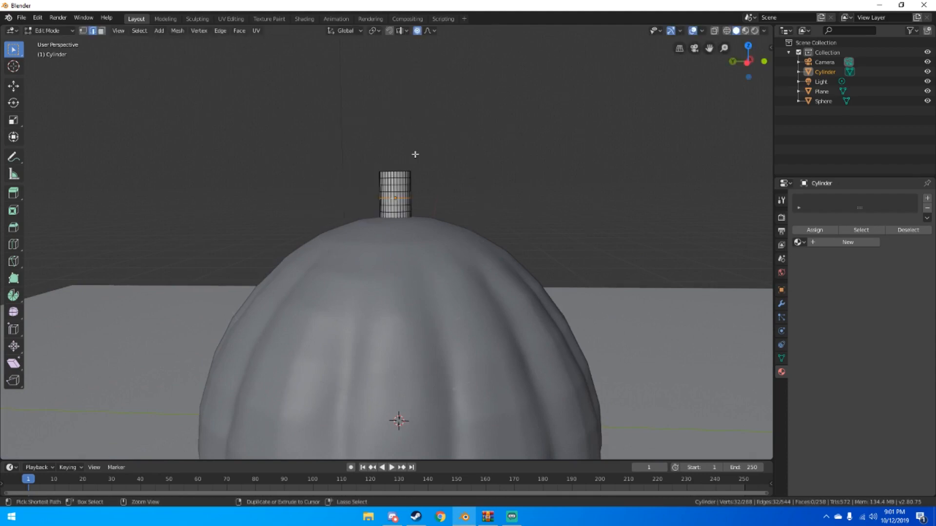
scroll(432, 101, up, 2)
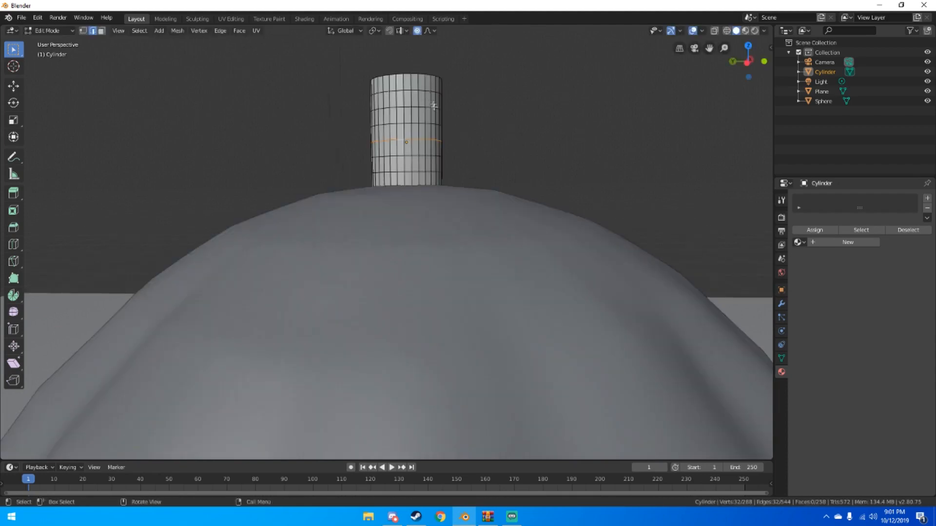
scroll(439, 119, down, 3)
scroll(443, 195, down, 1)
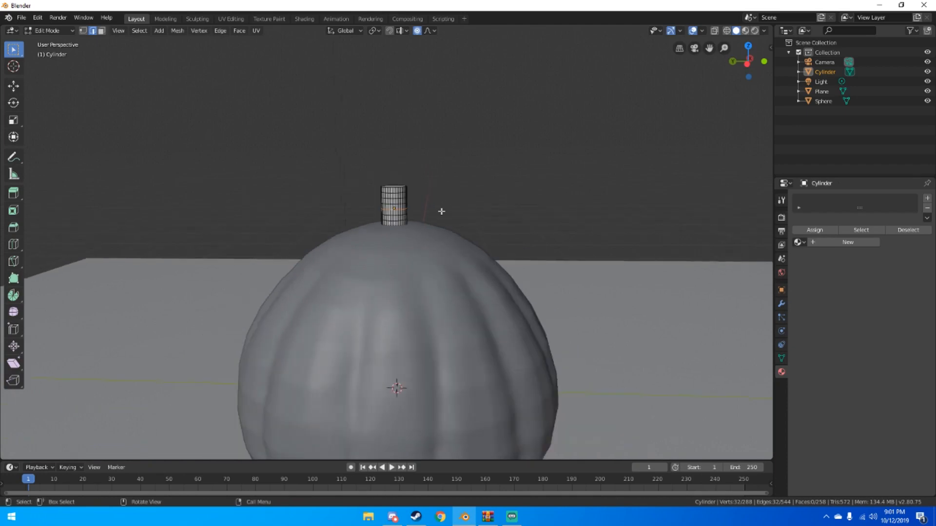
key(g)
scroll(438, 210, up, 4)
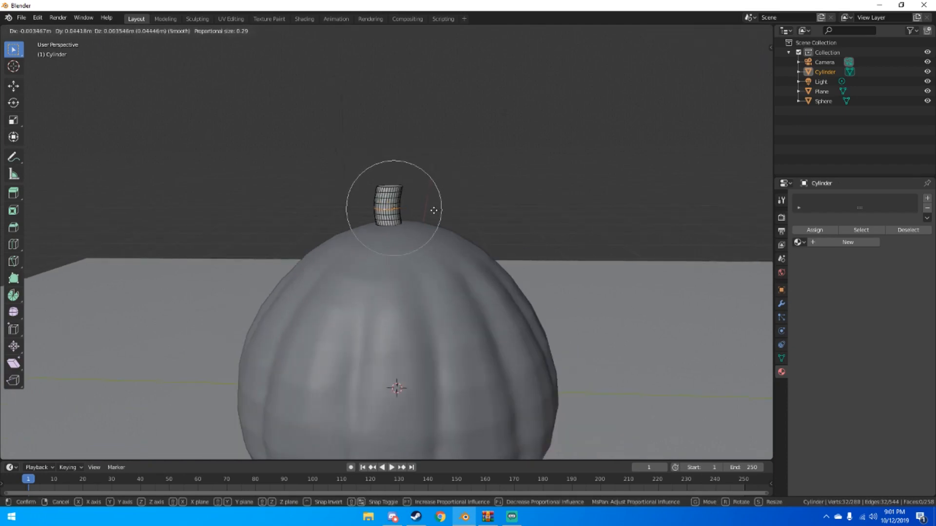
click(434, 210)
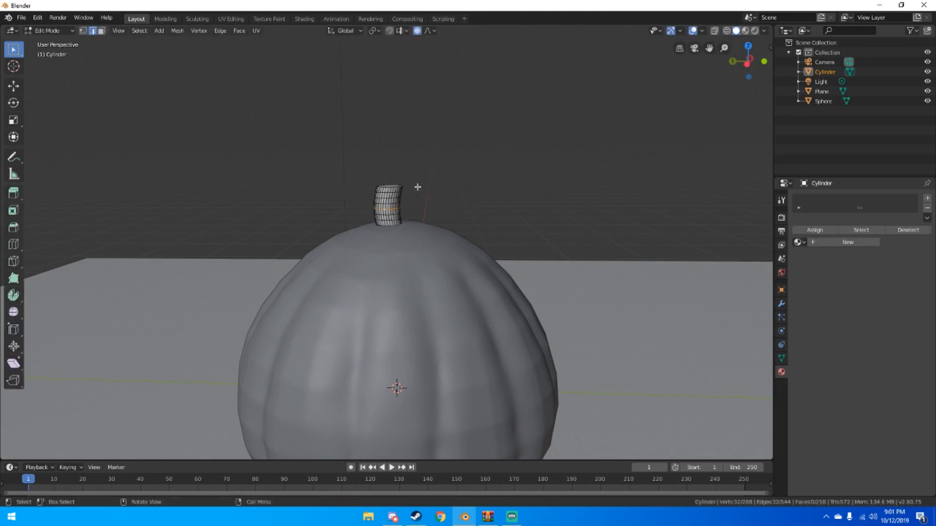
Select the stem's top face, tilt it and scale it down with proportional editing so the stem tapers.
middle_drag(427, 194, 421, 200)
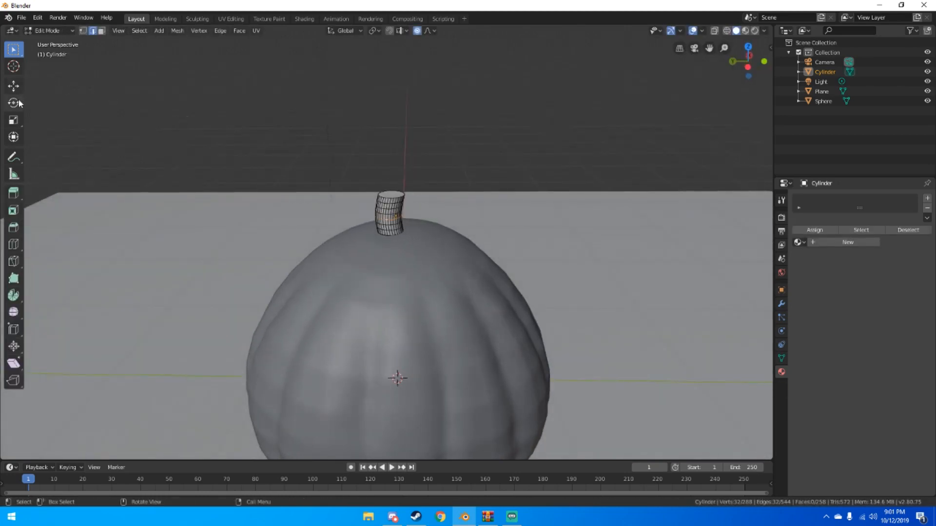
key(3)
click(390, 194)
middle_drag(391, 194, 424, 182)
key(r)
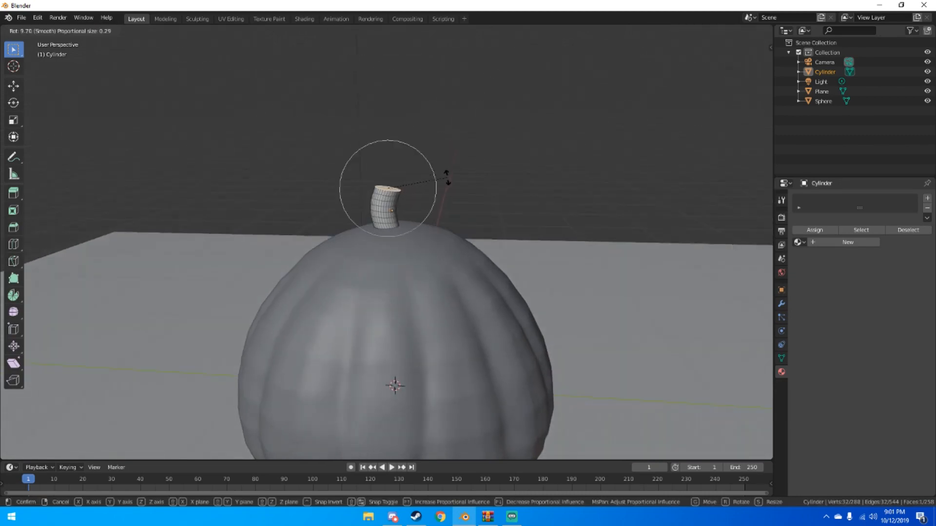
click(447, 186)
key(s)
scroll(441, 202, up, 3)
scroll(422, 198, down, 1)
click(414, 197)
Select an edge loop around the stem's middle and scale it down slightly with a proportional size of 0.16.
key(Tab)
middle_drag(414, 197, 446, 178)
drag(377, 172, 391, 171)
middle_drag(438, 183, 513, 177)
scroll(481, 198, up, 3)
key(Tab)
click(92, 31)
alt+click(386, 180)
key(s)
scroll(467, 177, up, 3)
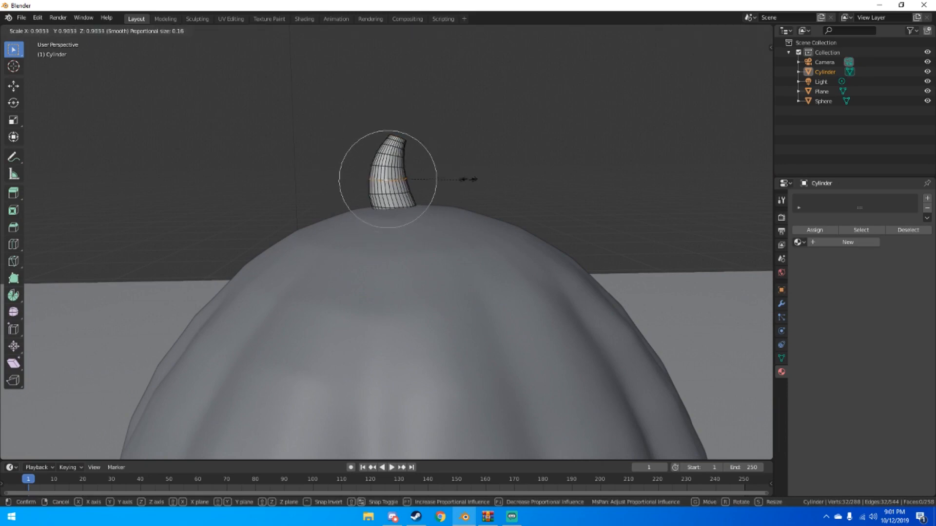
click(455, 182)
Try to scale the stem's top face smaller with proportional editing at size 0.15, and undo the scaling.
middle_drag(455, 185, 387, 148)
click(381, 153)
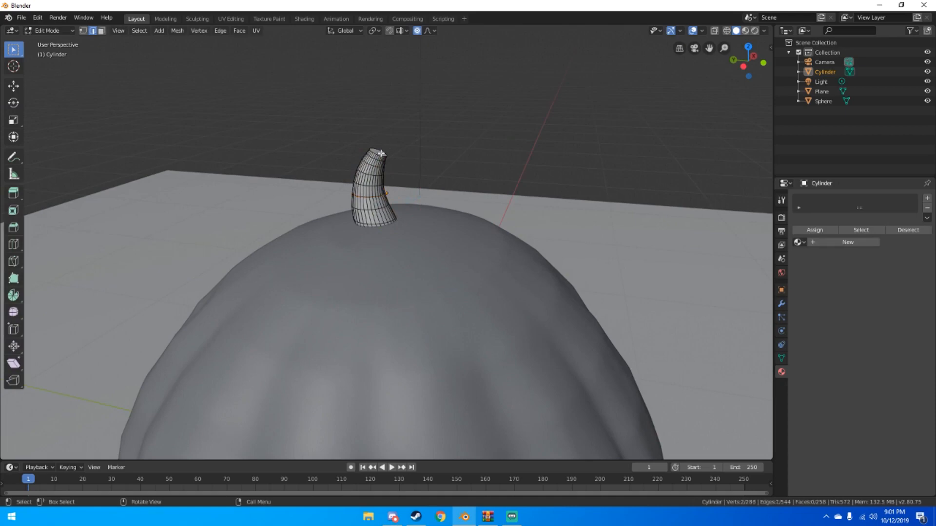
click(101, 31)
click(378, 153)
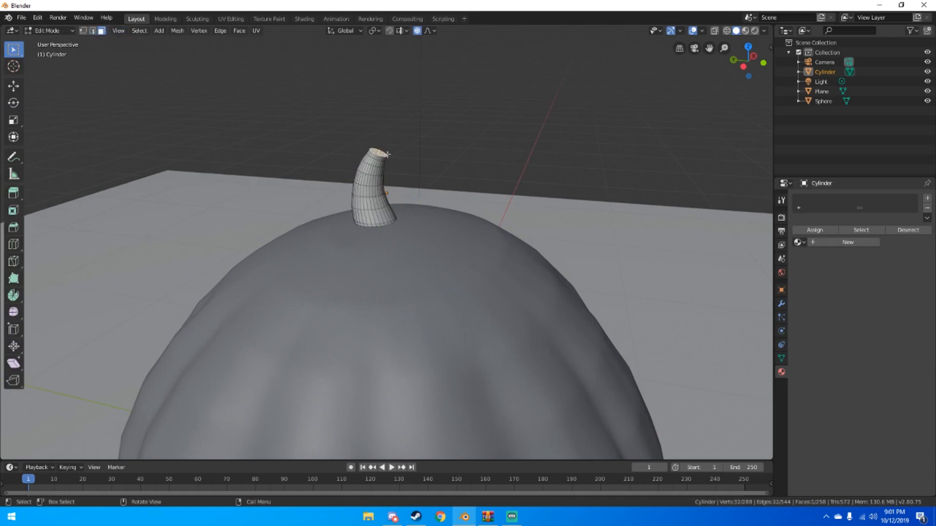
key(s)
scroll(424, 163, down, 5)
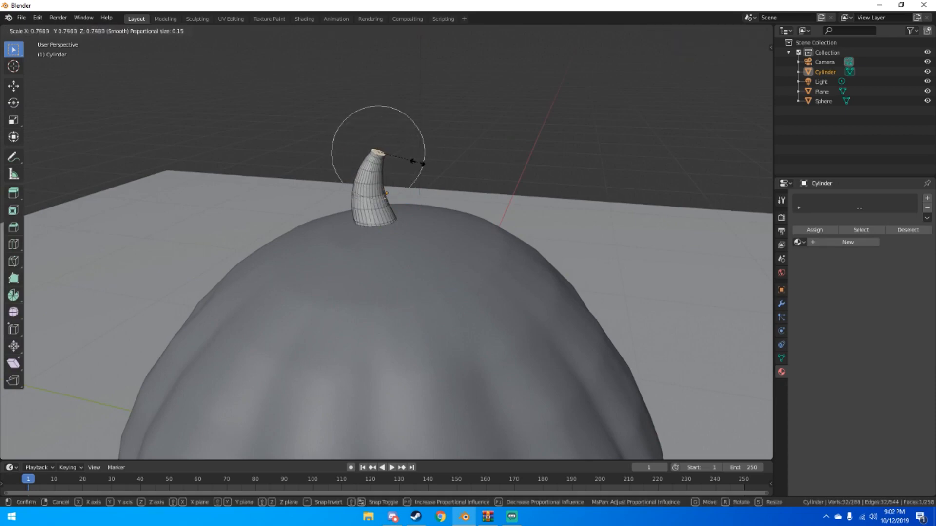
click(407, 159)
key(Tab)
middle_drag(408, 159, 423, 151)
key(ctrl+z)
key(ctrl+z)
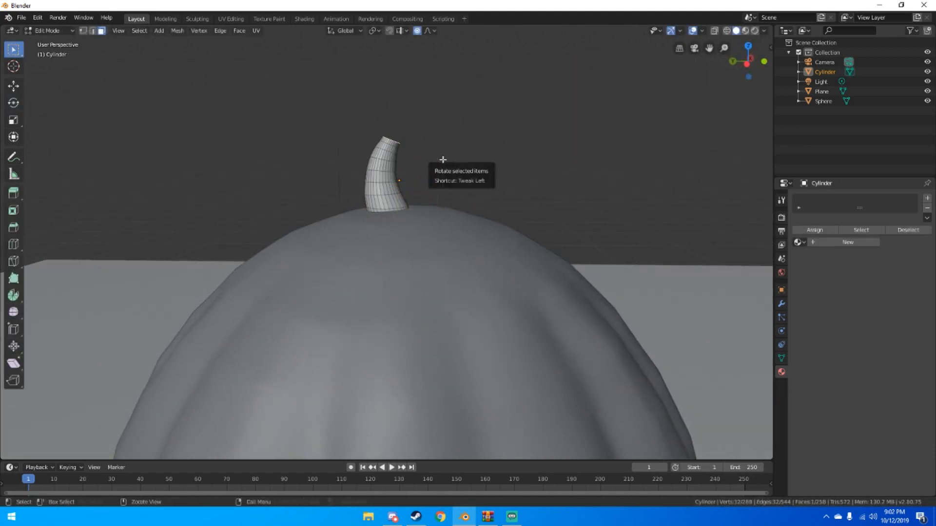
Return to Object Mode, rotate and reposition the stem on the pumpkin, and enlarge it slightly.
key(Tab)
middle_drag(443, 159, 464, 150)
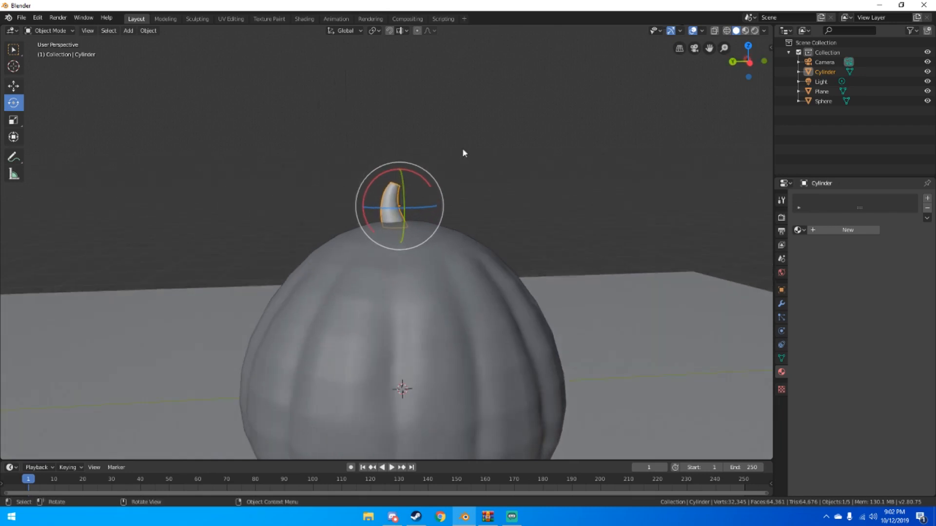
drag(419, 172, 418, 174)
key(g)
click(429, 177)
key(s)
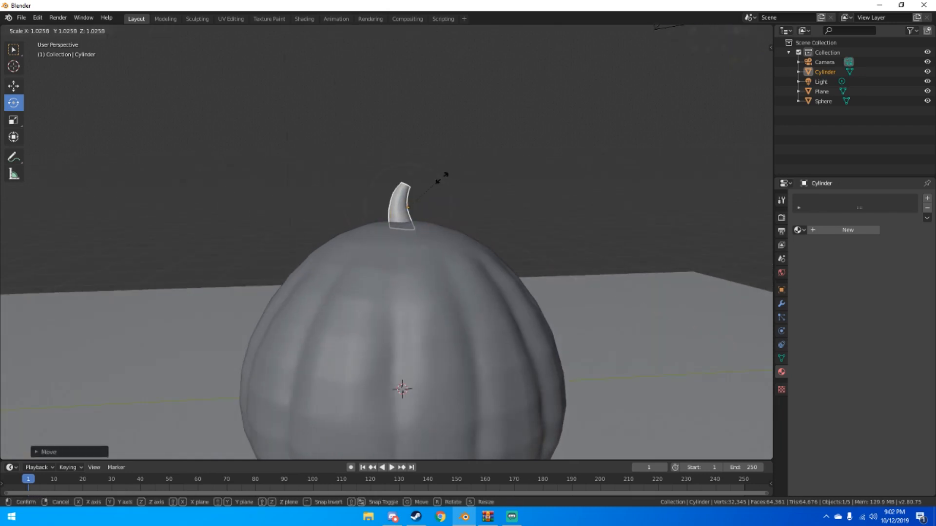
click(459, 180)
Adjust the stem's position from another side so that it sits centred on the pumpkin's crown.
middle_drag(459, 180, 342, 192)
key(g)
click(456, 176)
key(g)
click(539, 175)
scroll(539, 171, down, 5)
scroll(407, 182, up, 6)
scroll(432, 198, up, 3)
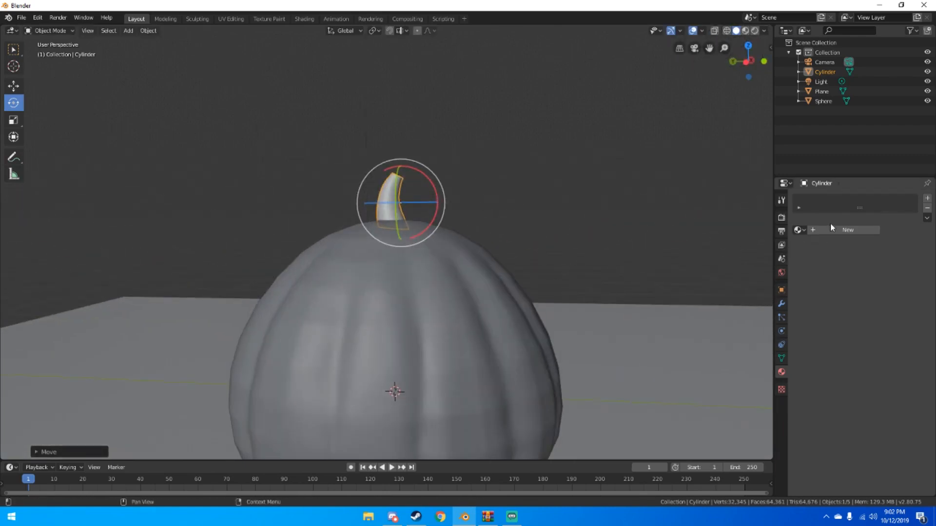
Give the stem a new material with a light brown Base Color and Roughness 1.000.
click(820, 231)
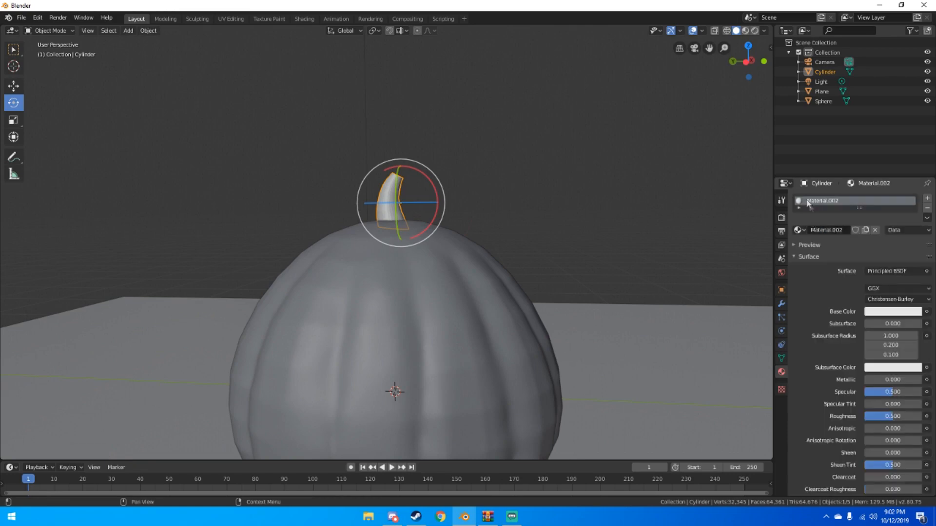
click(879, 312)
drag(865, 218, 864, 225)
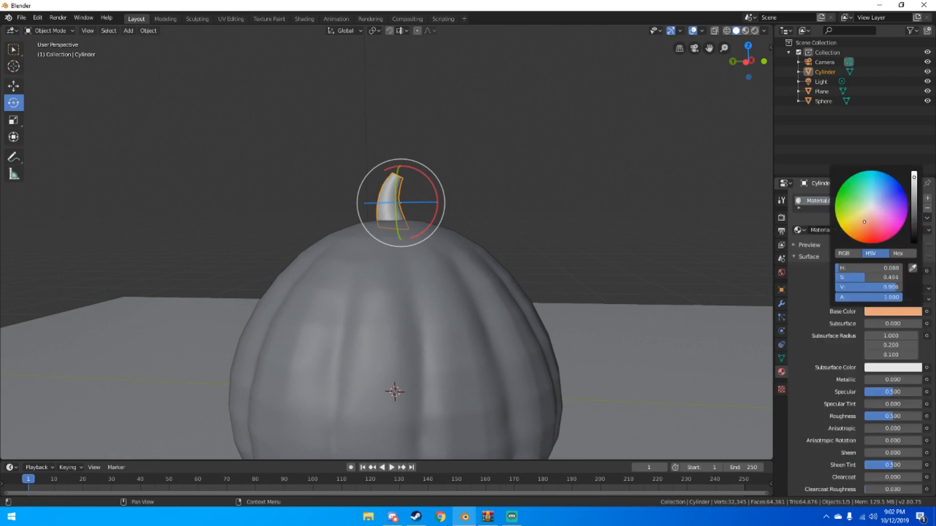
drag(913, 198, 914, 202)
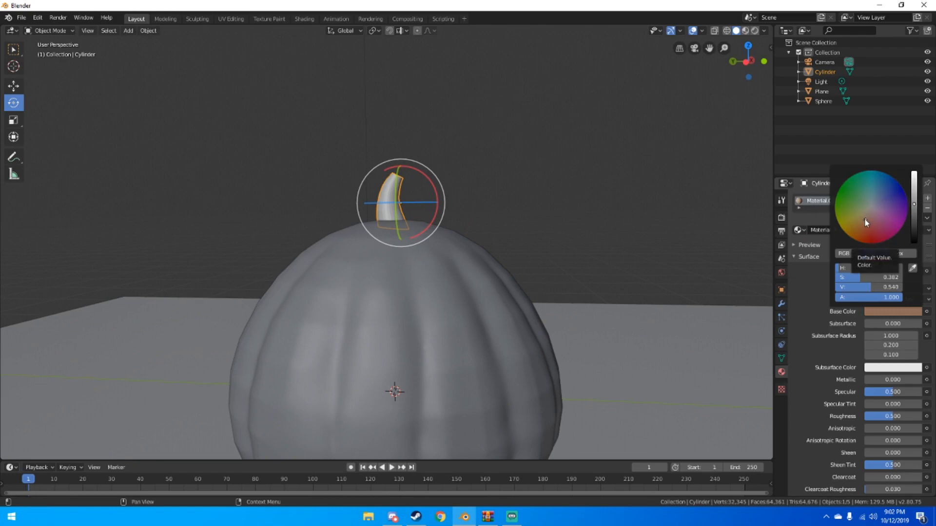
drag(914, 204, 915, 200)
click(865, 218)
drag(894, 417, 921, 416)
Enter Edit Mode on the stem and select every other lengthwise face strip along its first side.
scroll(547, 274, up, 4)
scroll(451, 179, down, 2)
shift+middle_drag(452, 179, 459, 204)
key(Tab)
scroll(502, 297, up, 4)
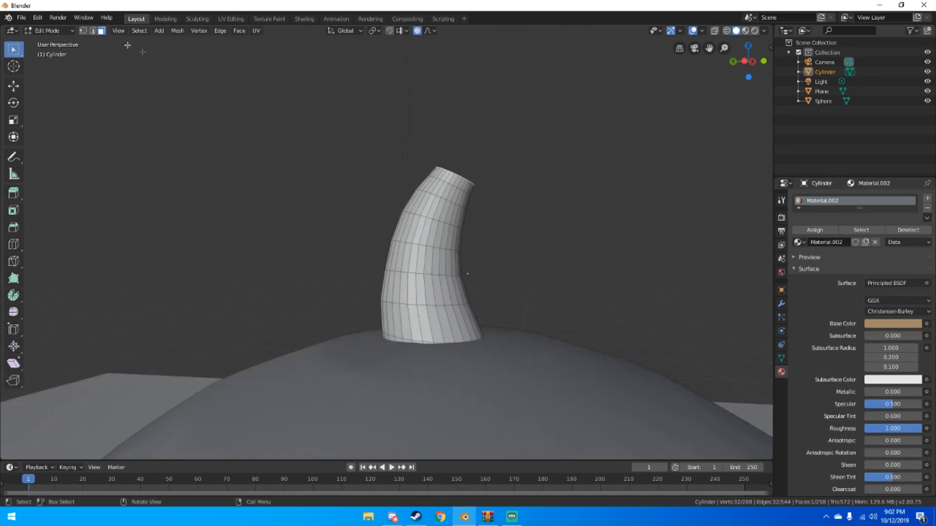
click(446, 181)
alt+click(447, 182)
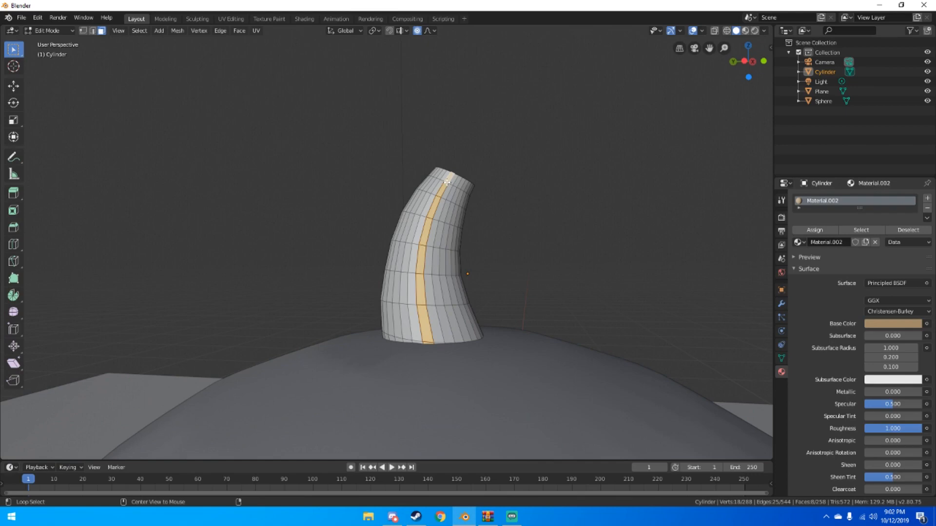
alt+click(442, 182)
alt+shift+click(446, 182)
middle_drag(492, 188, 346, 200)
alt+shift+click(346, 193)
alt+shift+click(355, 196)
alt+shift+click(361, 198)
alt+shift+click(369, 201)
middle_drag(369, 200, 291, 216)
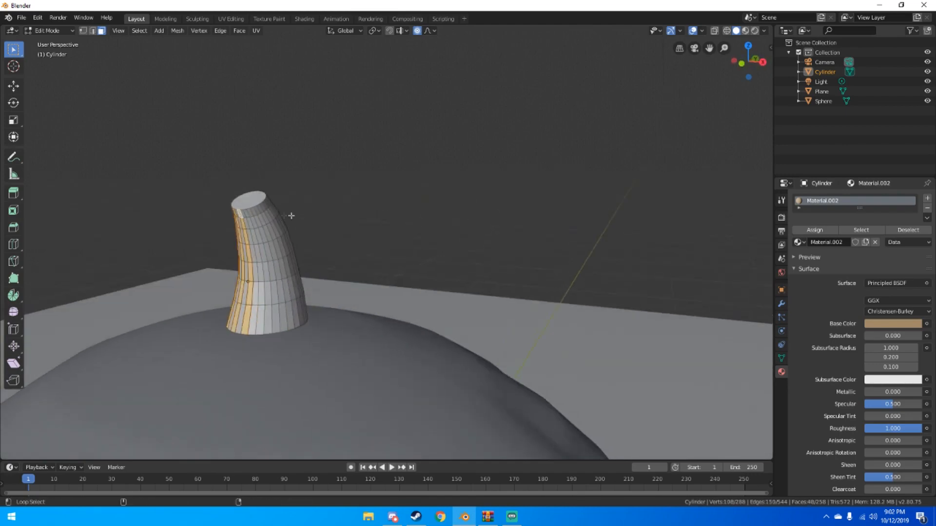
Extend the selection with every other lengthwise face strip on the next side of the stem.
alt+shift+click(248, 217)
alt+shift+click(247, 216)
middle_drag(247, 215, 392, 206)
alt+shift+click(386, 200)
alt+shift+click(387, 200)
shift+click(391, 202)
shift+click(399, 207)
shift+click(410, 209)
shift+click(415, 213)
middle_drag(415, 213, 382, 217)
shift+click(381, 210)
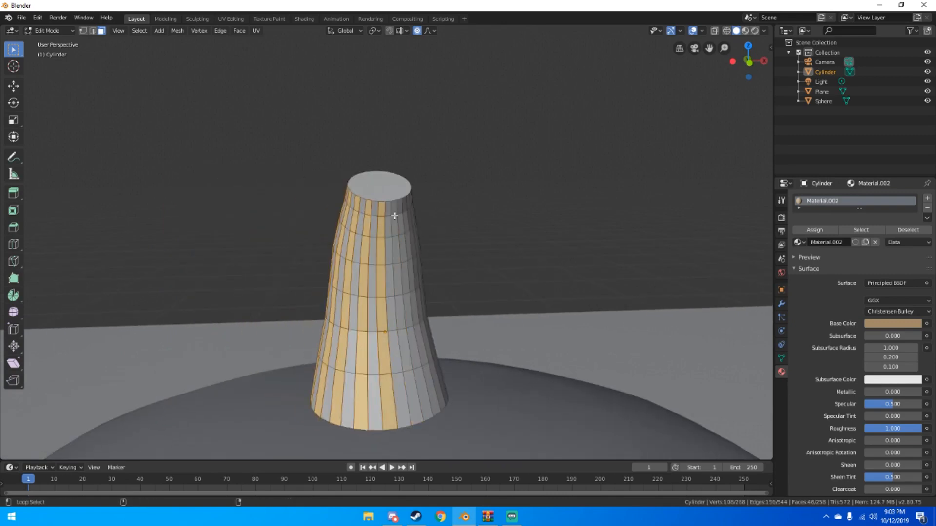
Add the remaining alternate lengthwise strips so that the striped selection runs all the way around the stem.
alt+shift+click(395, 215)
alt+shift+click(407, 212)
middle_drag(407, 211, 271, 219)
alt+shift+click(273, 219)
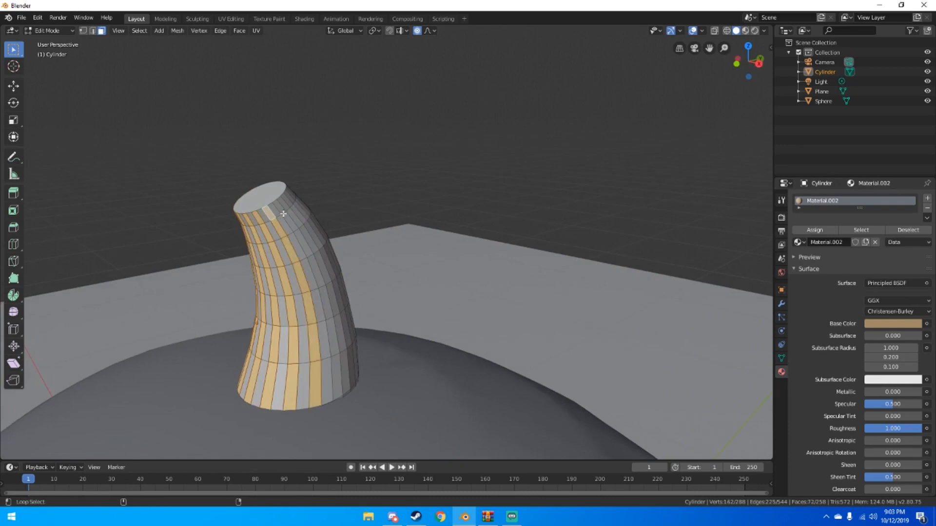
alt+shift+click(285, 212)
alt+shift+click(291, 206)
middle_drag(309, 192, 273, 192)
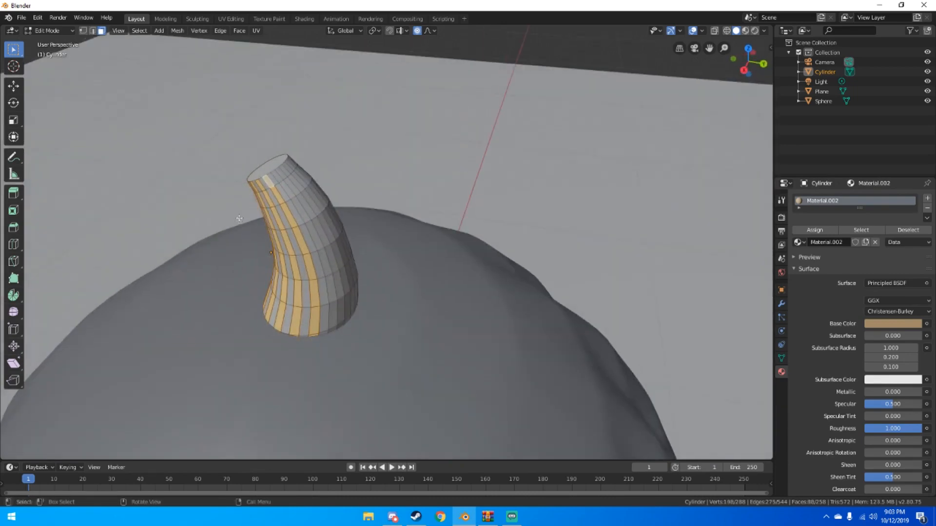
alt+shift+click(282, 179)
alt+shift+click(291, 175)
middle_drag(314, 167, 425, 168)
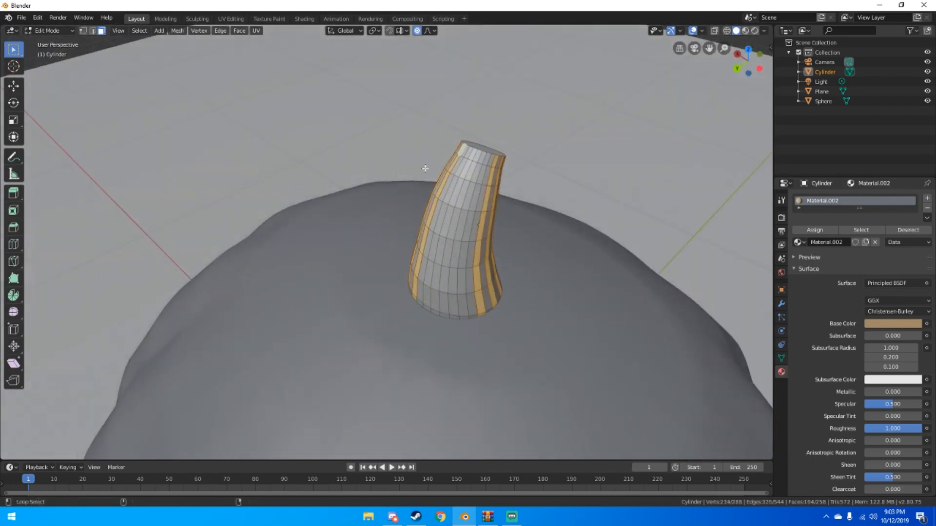
alt+shift+click(467, 159)
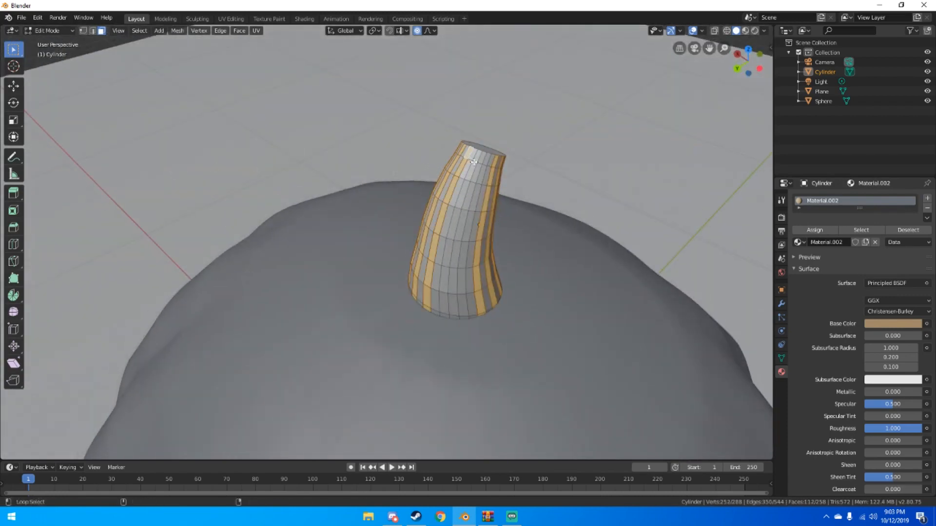
alt+shift+click(475, 163)
alt+shift+click(484, 165)
Extrude the selected stem strips and scale them slightly outward to form raised ridges.
middle_drag(547, 175, 452, 140)
scroll(469, 178, down, 12)
middle_drag(443, 197, 489, 221)
scroll(493, 224, up, 8)
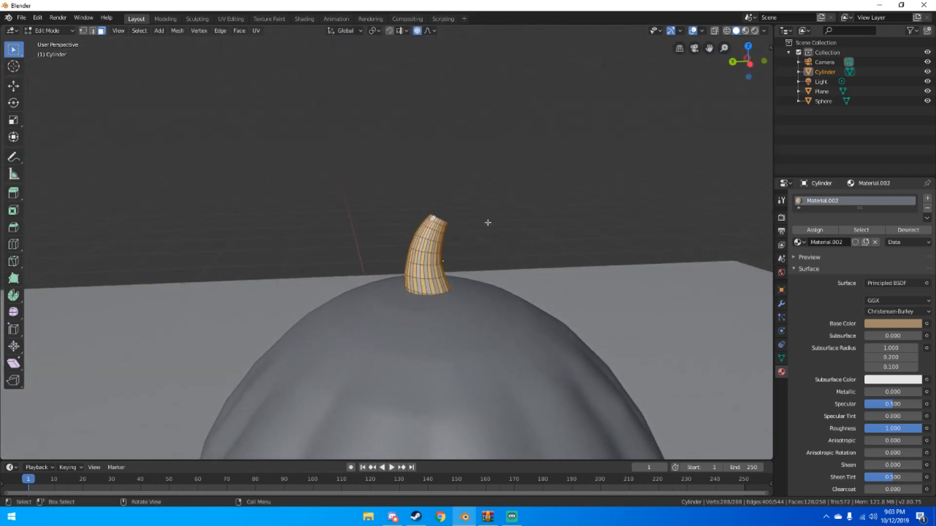
scroll(490, 234, up, 2)
key(e)
key(s)
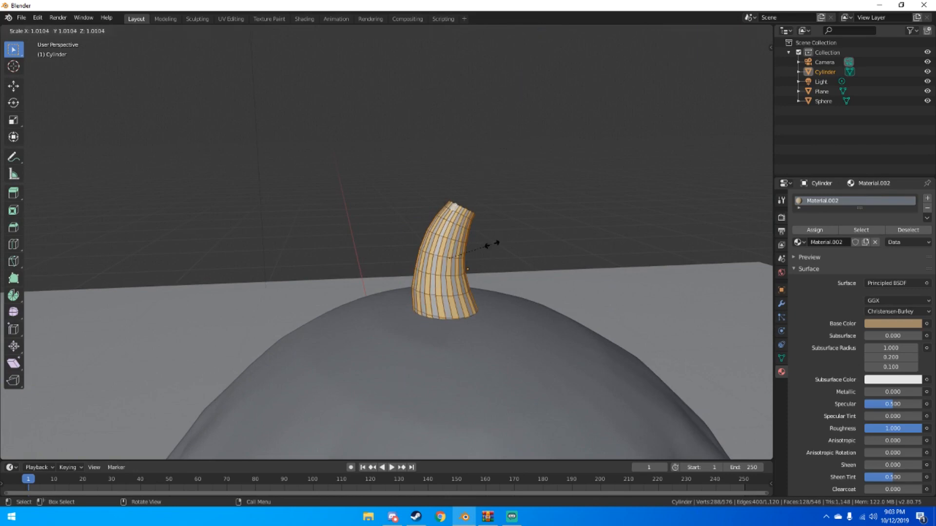
click(493, 245)
Nudge the extruded ridges, turn off proportional editing, and lower the ridges slightly along the Z axis.
middle_drag(492, 241, 439, 221)
key(g)
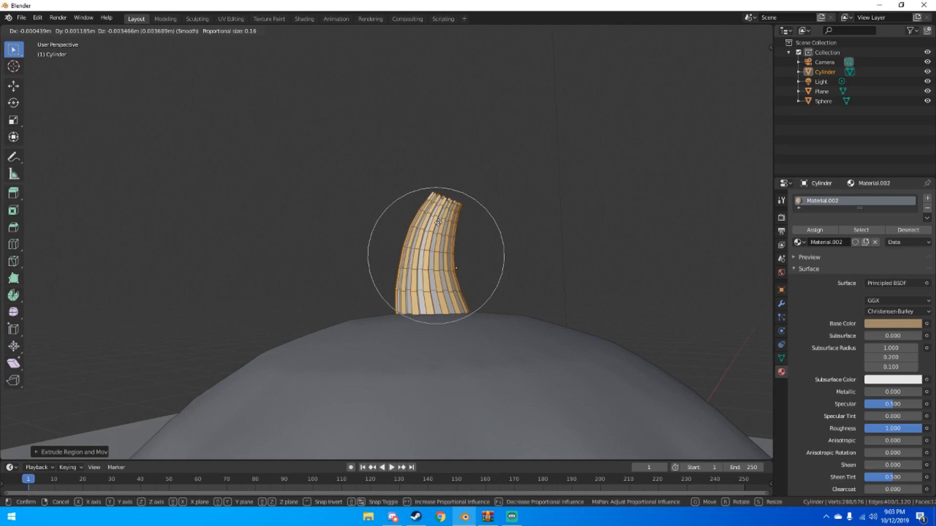
click(439, 221)
click(417, 31)
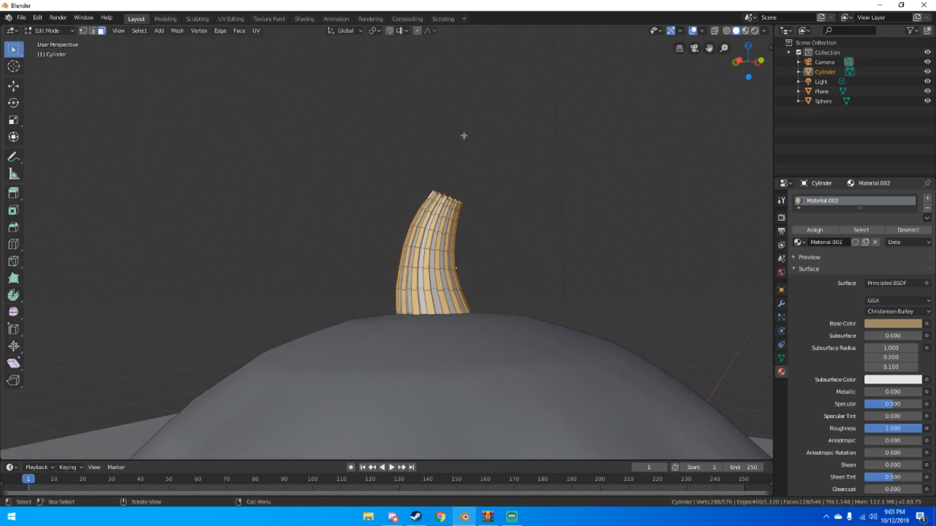
key(g)
key(z)
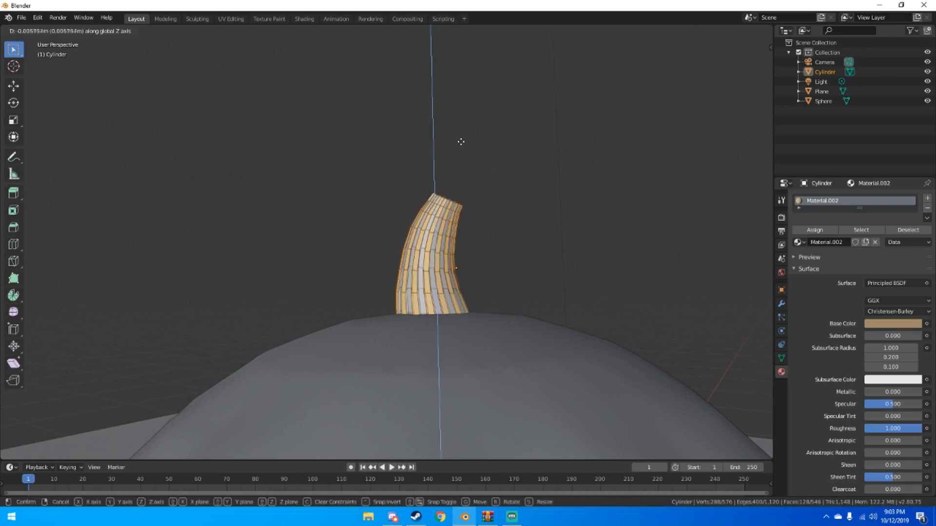
click(461, 142)
Return to Object Mode, shade the stem smooth, and apply an edge-splitting modifier to keep its ridges crisp.
key(Tab)
middle_drag(470, 156, 538, 181)
scroll(538, 181, up, 3)
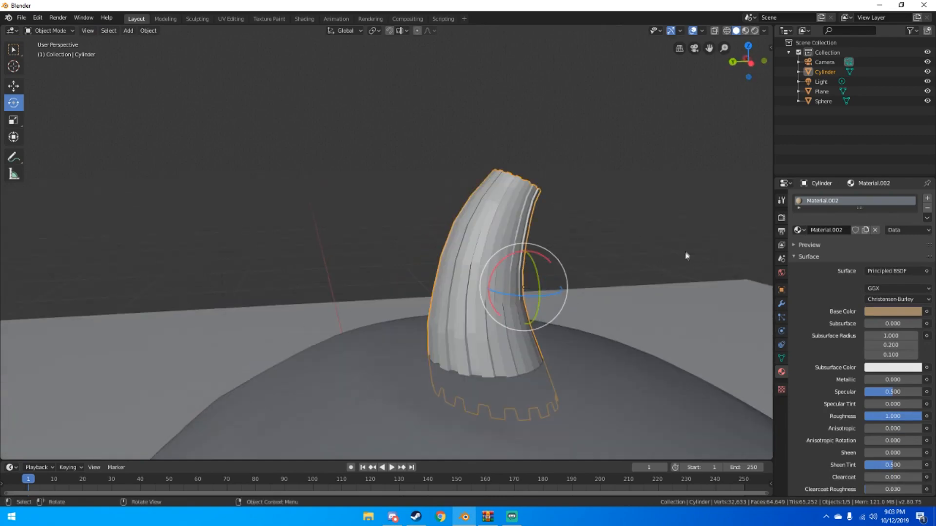
right_click(501, 219)
click(501, 215)
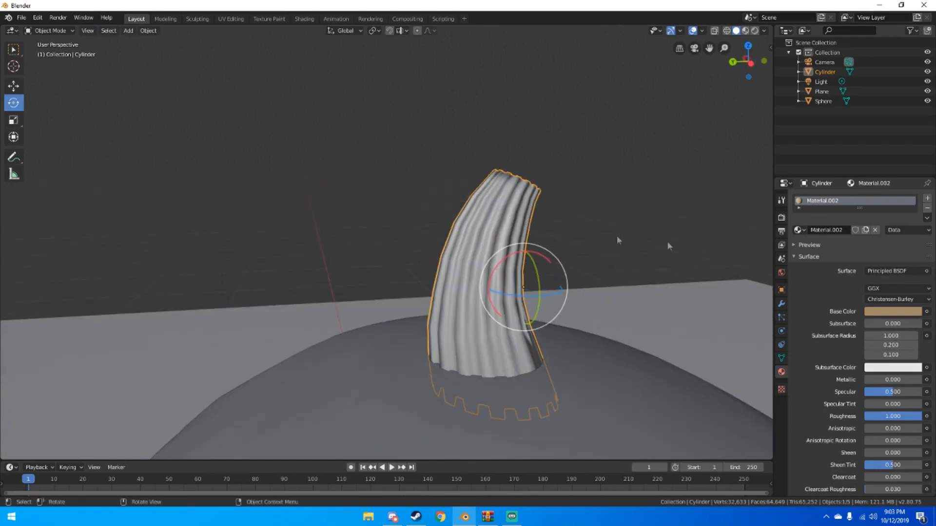
click(781, 304)
click(824, 199)
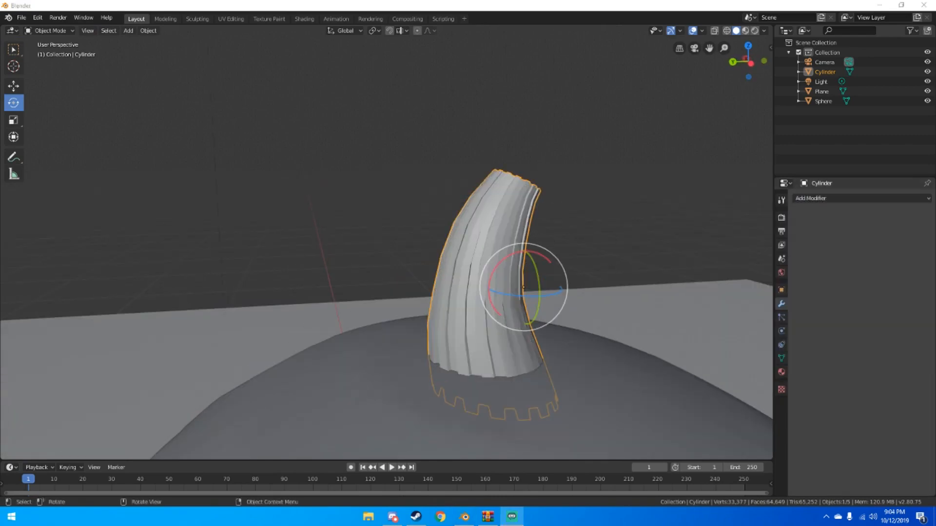
Examine the stem and pumpkin from several sides in Rendered shading, and return to Solid shading.
middle_drag(501, 199, 490, 218)
scroll(561, 242, up, 3)
middle_drag(562, 242, 592, 221)
scroll(448, 226, down, 4)
middle_drag(432, 216, 372, 238)
scroll(397, 239, up, 4)
scroll(444, 260, down, 8)
key(a)
key(z)
click(434, 221)
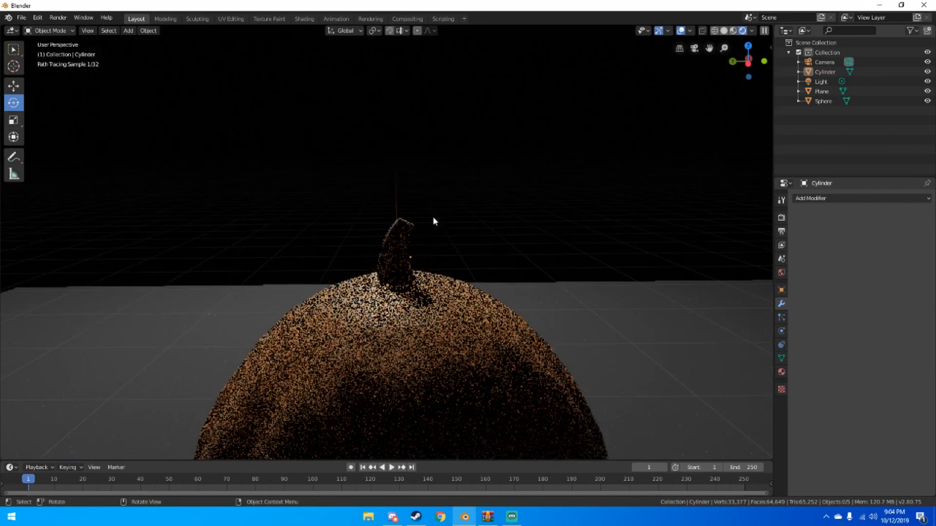
mouse_move(378, 264)
middle_down()
mouse_move(421, 243)
mouse_move(469, 288)
middle_up()
key(z)
click(450, 269)
key(z)
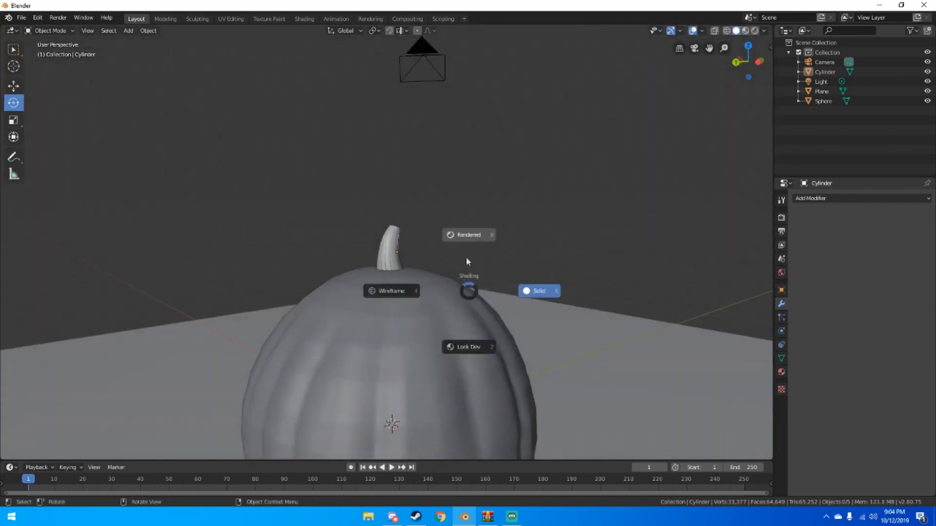
click(464, 254)
scroll(460, 254, down, 2)
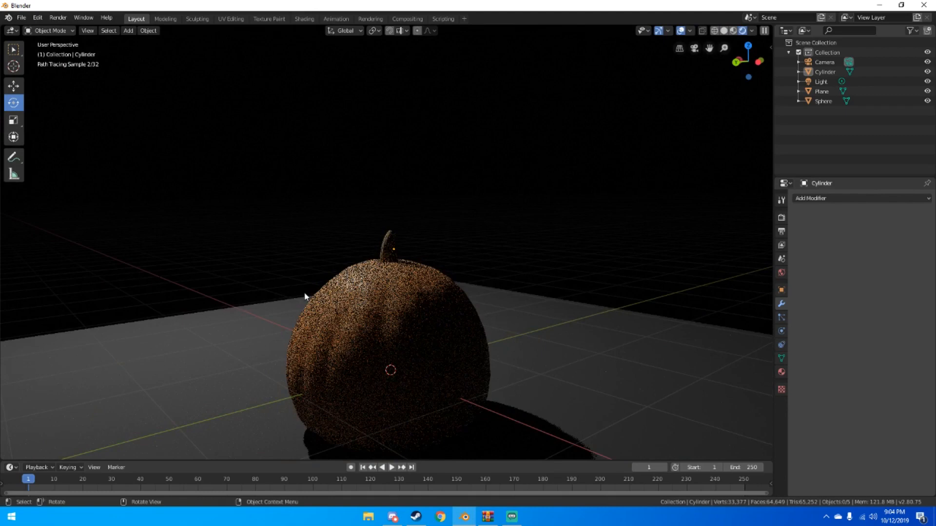
key(z)
click(425, 269)
Hide the ground plane and open the pumpkin in the Sculpting workspace with the Grab brush.
scroll(414, 302, up, 3)
click(415, 306)
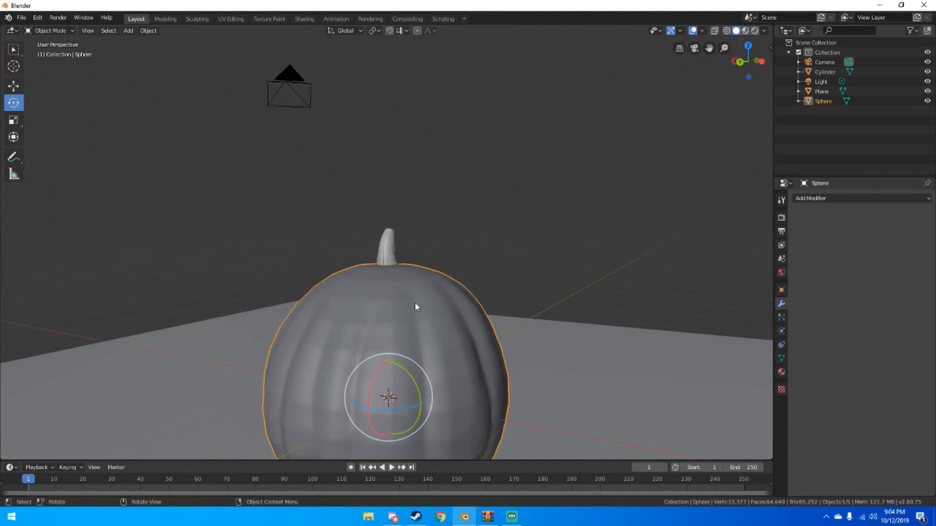
scroll(424, 297, down, 2)
middle_drag(416, 296, 472, 302)
click(535, 351)
key(h)
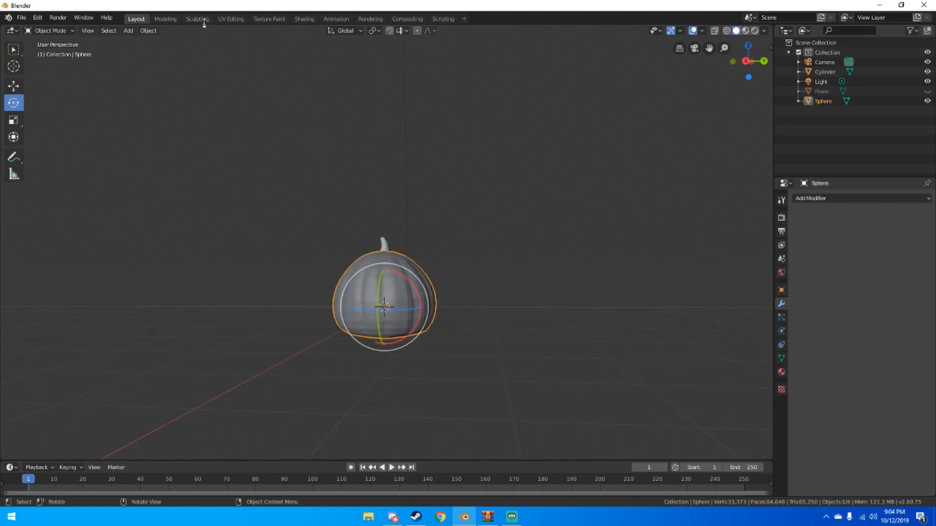
click(198, 18)
scroll(420, 260, down, 4)
key(g)
scroll(415, 258, down, 2)
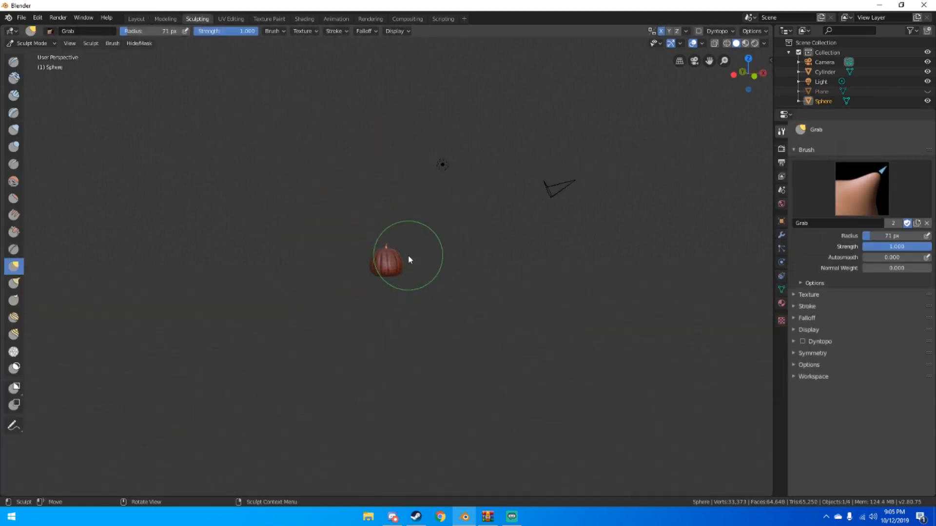
Make small Grab strokes on the pumpkin from several sides with a 71 px brush at strength 1.000.
drag(385, 274, 385, 275)
middle_drag(385, 275, 443, 284)
drag(387, 283, 386, 282)
mouse_move(385, 282)
middle_down()
mouse_move(349, 266)
mouse_move(382, 276)
middle_up()
drag(396, 276, 395, 276)
middle_drag(395, 276, 480, 290)
scroll(433, 293, up, 4)
scroll(415, 275, down, 5)
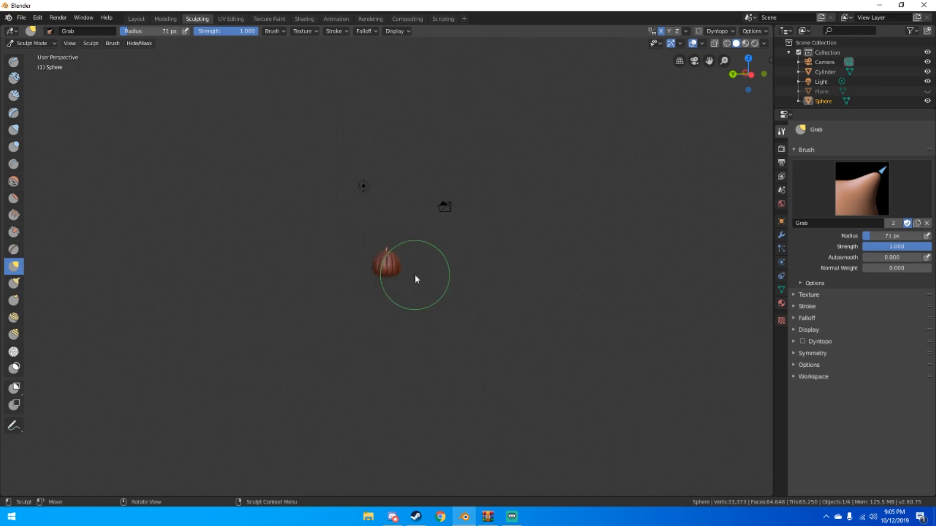
drag(388, 276, 386, 276)
scroll(434, 293, up, 4)
mouse_move(443, 301)
middle_down()
mouse_move(532, 301)
mouse_move(546, 271)
mouse_move(620, 265)
middle_up()
Return to the Layout workspace, unhide the ground plane, and clear the selection.
click(137, 18)
middle_drag(369, 218, 439, 246)
scroll(513, 242, down, 4)
click(927, 91)
middle_drag(570, 165, 526, 114)
click(514, 174)
Delete the scene's existing light.
middle_drag(514, 174, 341, 171)
scroll(390, 207, down, 5)
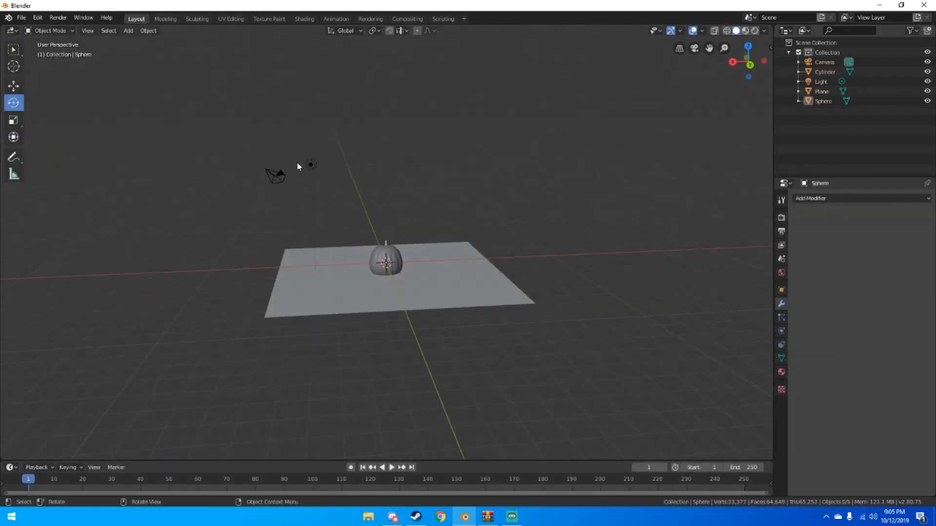
click(310, 165)
key(Delete)
Reposition the stem so that it sits on the reshaped pumpkin's crown, and deselect everything.
middle_drag(473, 169, 564, 186)
scroll(474, 235, up, 5)
middle_drag(538, 235, 387, 251)
click(404, 248)
key(g)
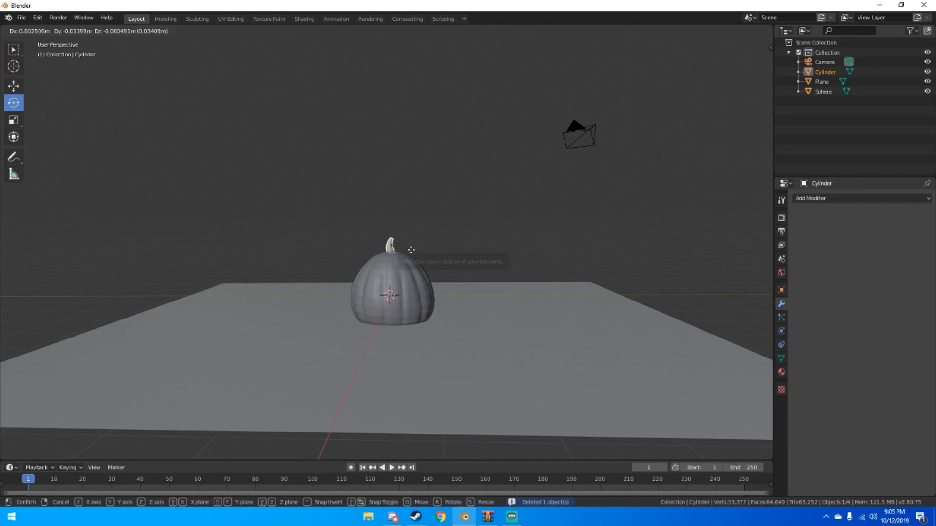
click(411, 249)
scroll(467, 266, up, 6)
key(g)
click(470, 272)
key(a)
key(a)
Add a point light and place it above and to one side of the pumpkin.
scroll(469, 272, down, 3)
middle_drag(505, 275, 583, 260)
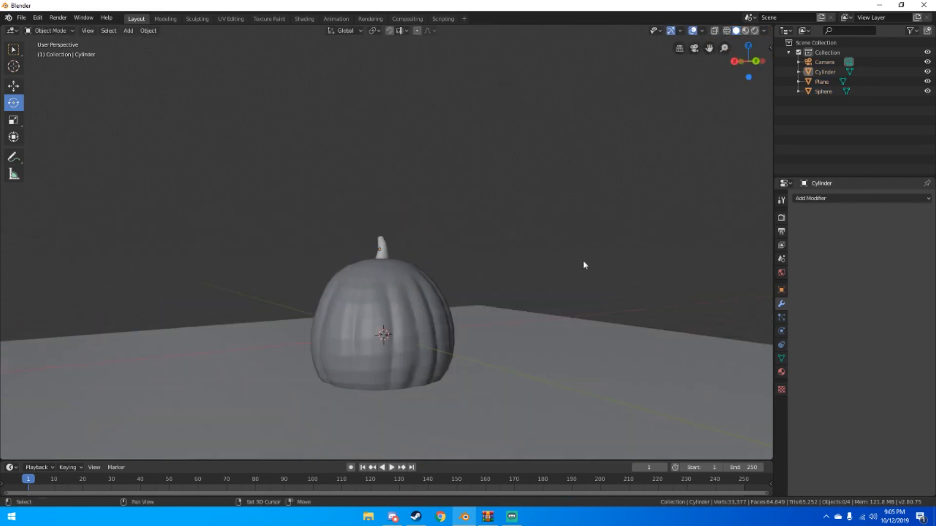
key(shift+a)
mouse_move(554, 373)
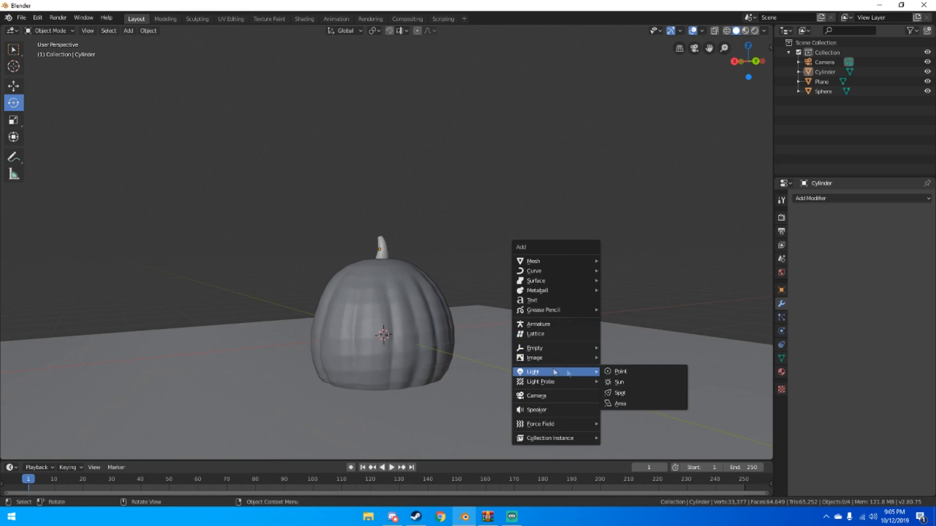
click(621, 371)
scroll(576, 341, down, 3)
key(g)
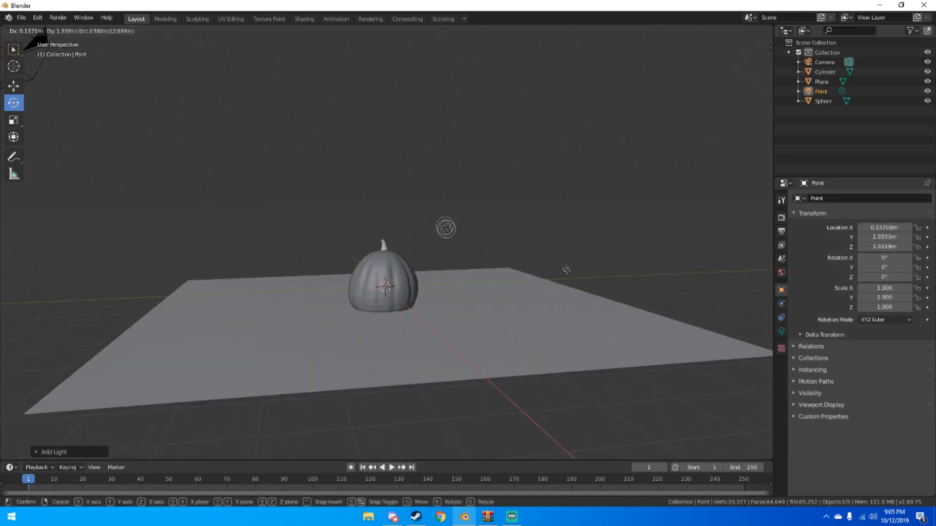
click(569, 262)
Give the point light an orange colour of H 0.042, S 0.511, V 1.000 and a power of 50 W.
click(782, 331)
click(914, 252)
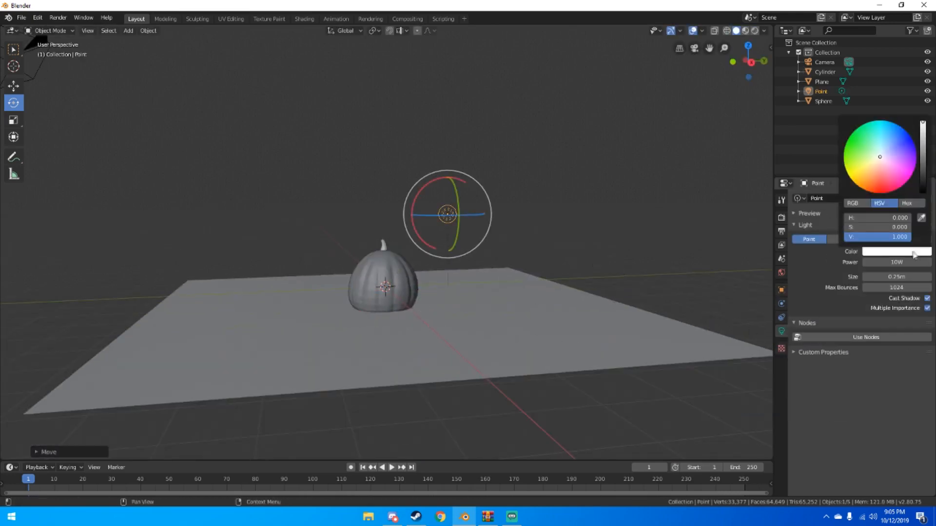
drag(878, 181, 876, 174)
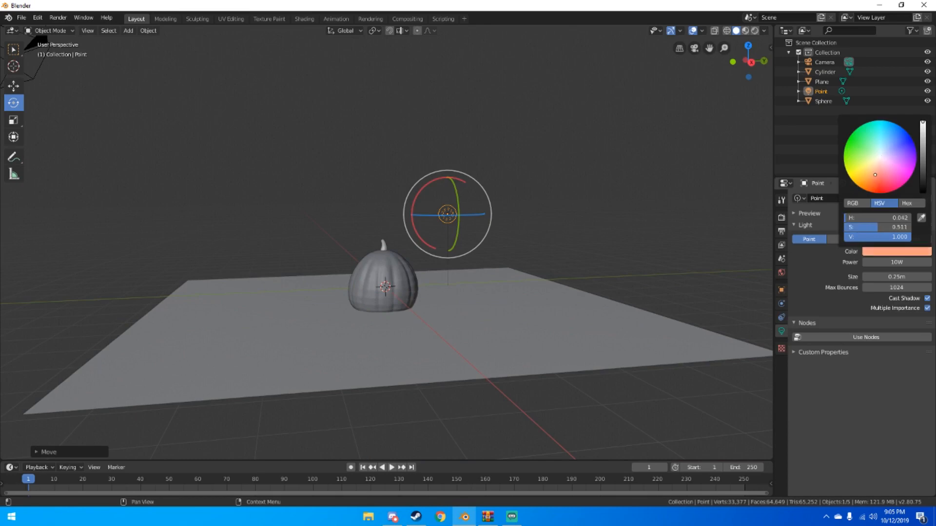
click(886, 264)
text(50)
key(Return)
Duplicate the point light and move the copy to the opposite side of the pumpkin.
middle_drag(501, 151, 487, 153)
key(shift+d)
right_click(487, 158)
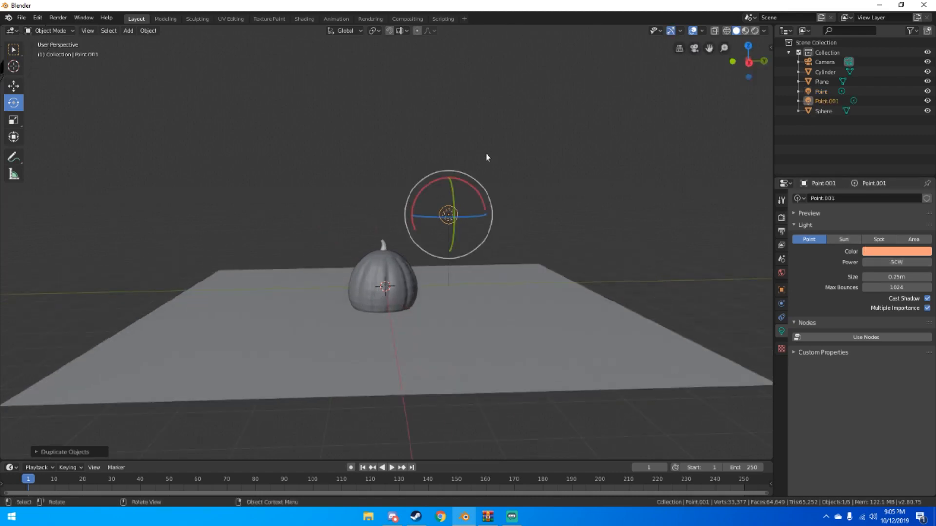
key(g)
click(341, 197)
mouse_move(340, 196)
middle_down()
mouse_move(487, 198)
mouse_move(353, 205)
mouse_move(410, 178)
mouse_move(504, 168)
mouse_move(677, 227)
middle_up()
Change the duplicated light's colour to pale blue and preview the scene in Rendered shading.
click(871, 251)
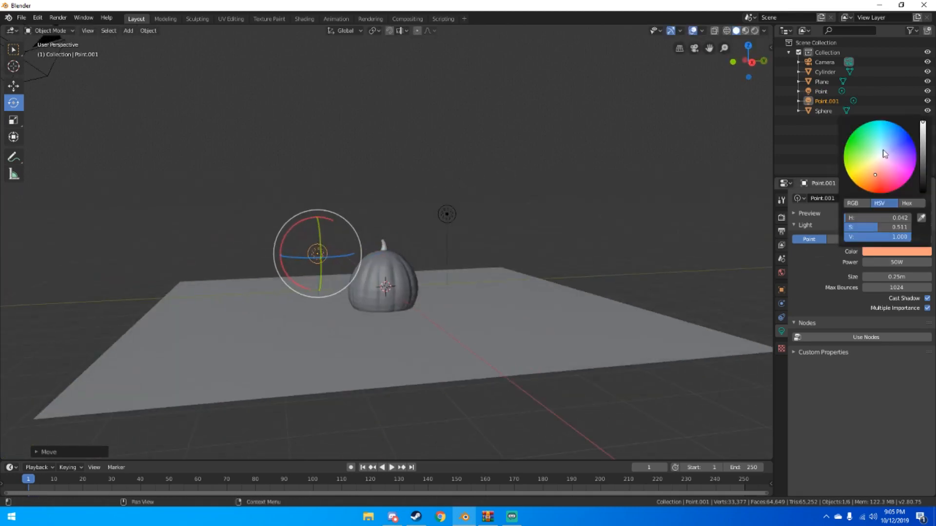
click(883, 150)
middle_drag(569, 229, 475, 219)
key(z)
click(471, 181)
mouse_move(471, 185)
middle_down()
mouse_move(428, 190)
mouse_move(436, 203)
middle_up()
mouse_move(677, 22)
middle_down()
mouse_move(480, 147)
mouse_move(488, 109)
mouse_move(479, 150)
mouse_move(556, 124)
middle_up()
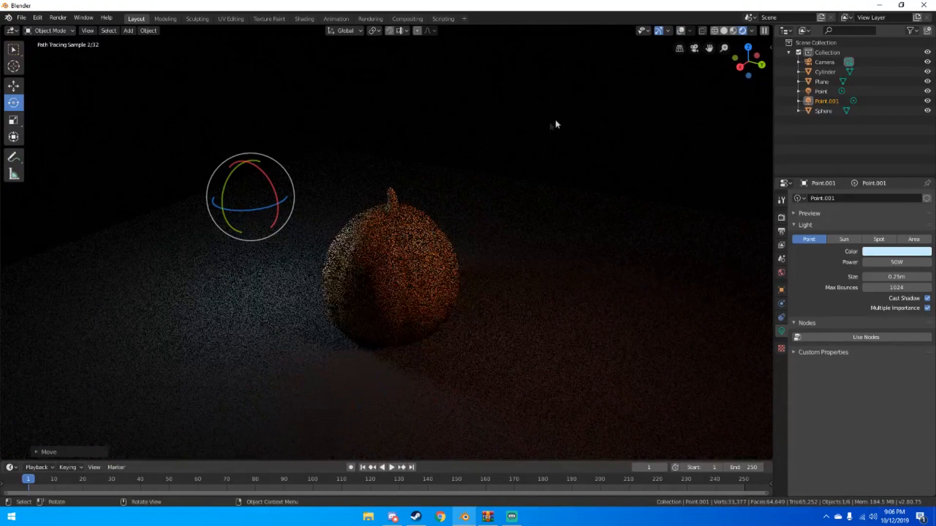
click(541, 129)
Scale the ground plane up to about 3.7 times its size.
middle_drag(482, 175, 480, 165)
scroll(481, 166, down, 4)
click(490, 281)
key(s)
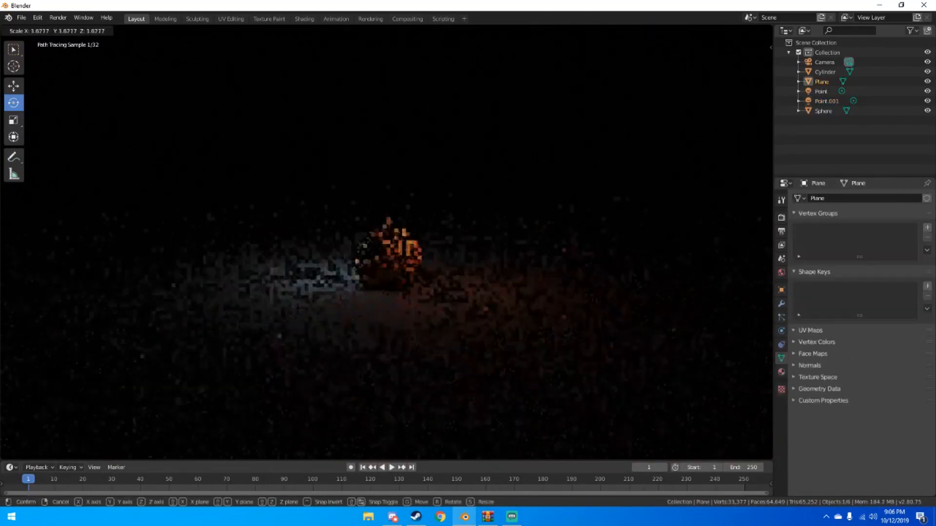
click(69, 285)
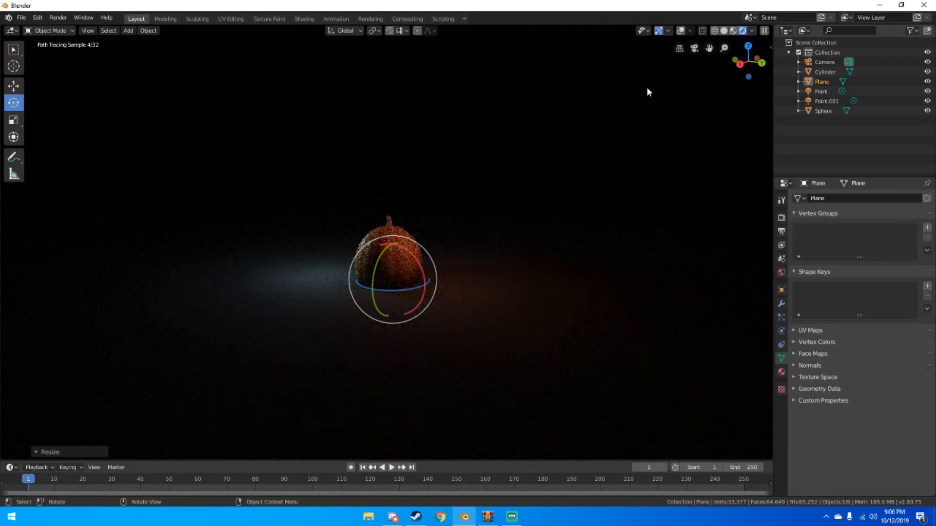
Deselect the ground plane and preview the rendered scene with overlays hidden.
key(shift+alt+z)
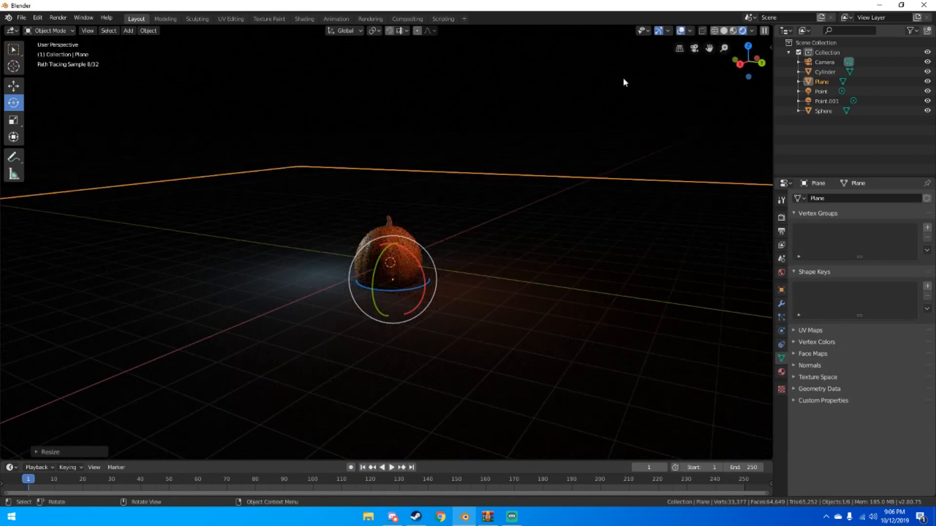
key(shift+alt+z)
click(493, 264)
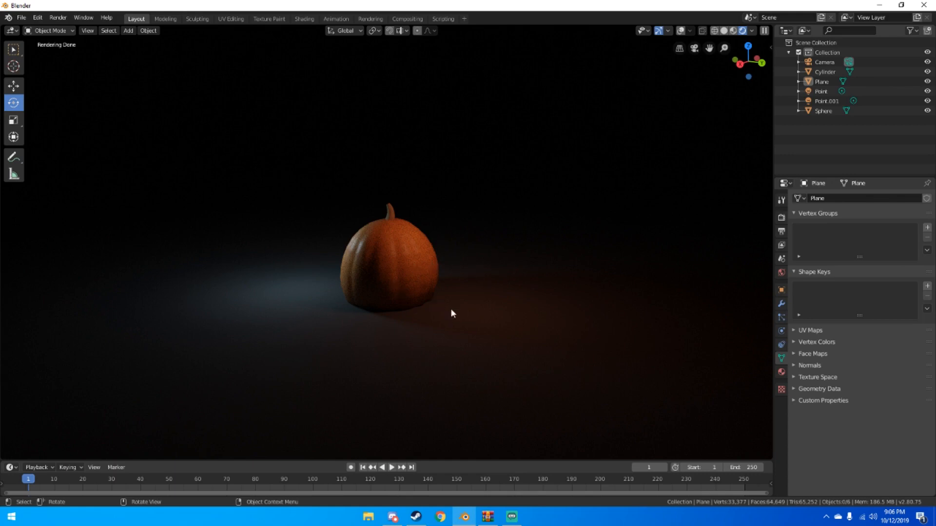
Lower the ground plane about 0.18 m along Z beneath the pumpkin in Solid shading, then return to Rendered shading.
key(z)
click(507, 280)
middle_drag(512, 273, 518, 249)
click(500, 298)
key(g)
key(z)
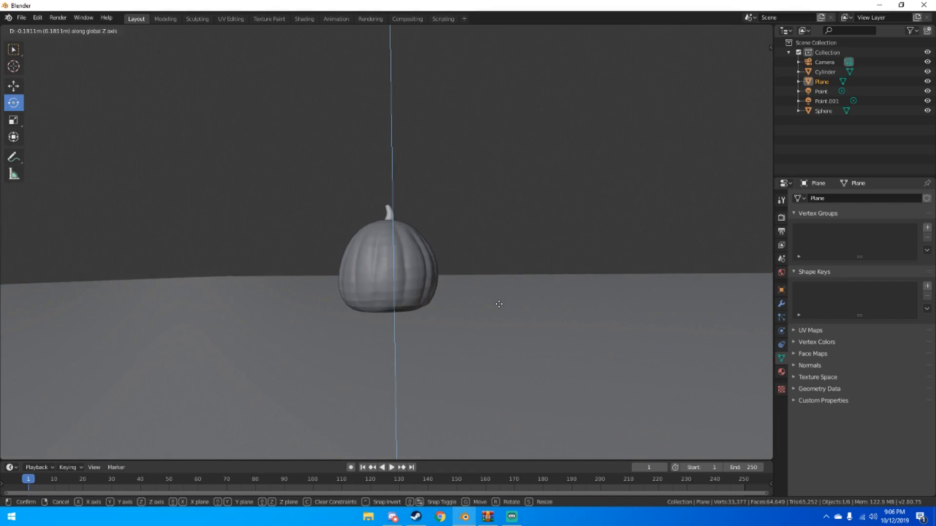
click(499, 302)
key(z)
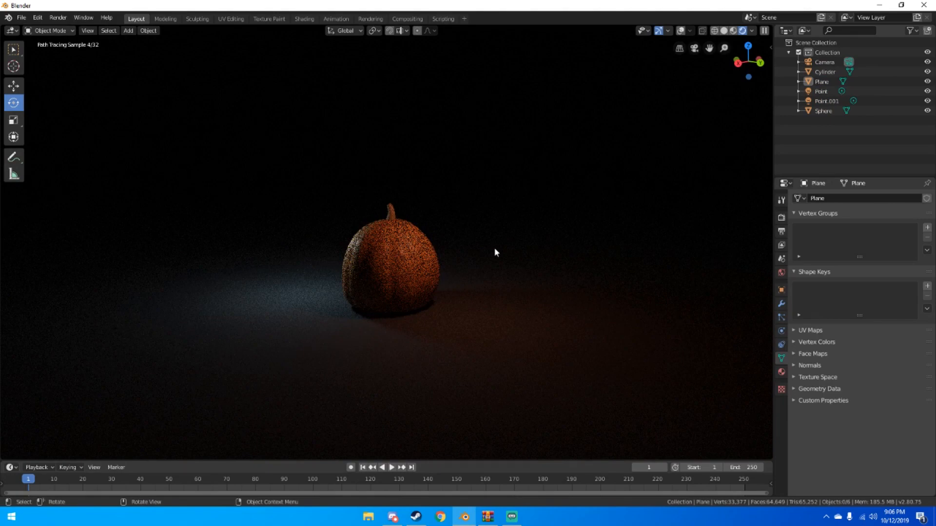
View the scene through the camera and set the output resolution to 1080 × 1080 px.
middle_drag(458, 266, 455, 267)
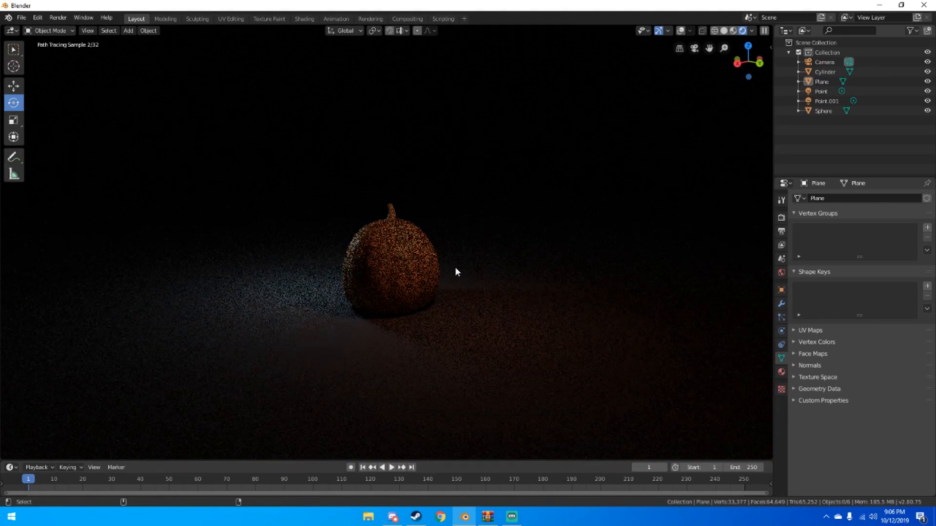
key(KP_0)
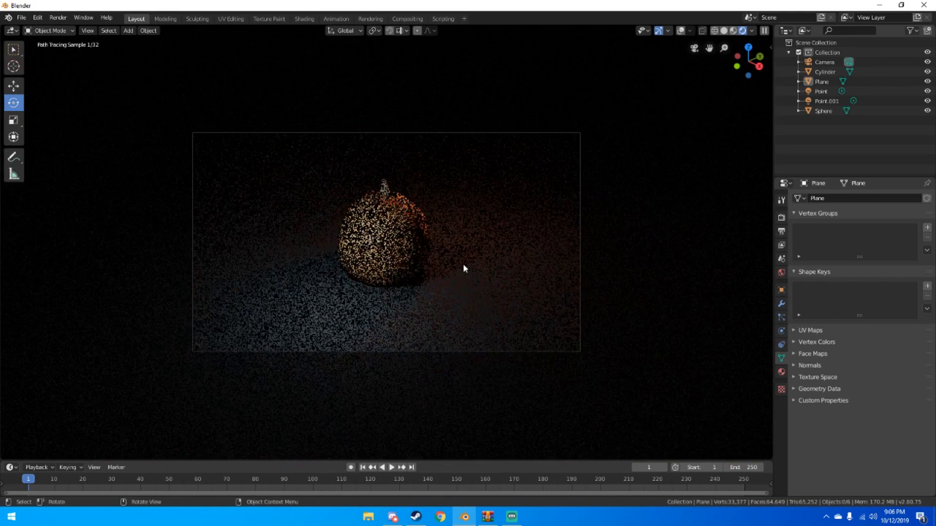
click(781, 233)
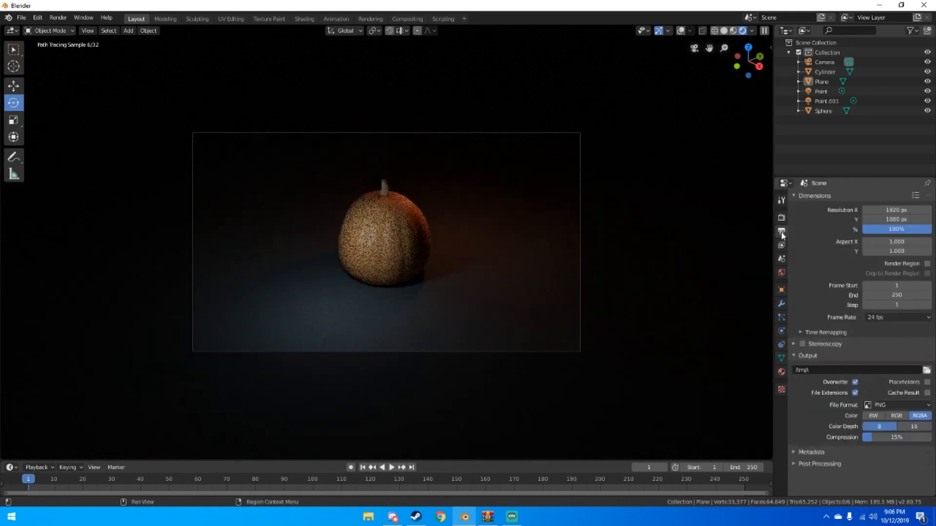
Show the overlays and align the camera to a new angled view of the pumpkin between the two lights.
mouse_move(573, 190)
middle_down()
mouse_move(505, 202)
mouse_move(288, 166)
mouse_move(560, 190)
middle_up()
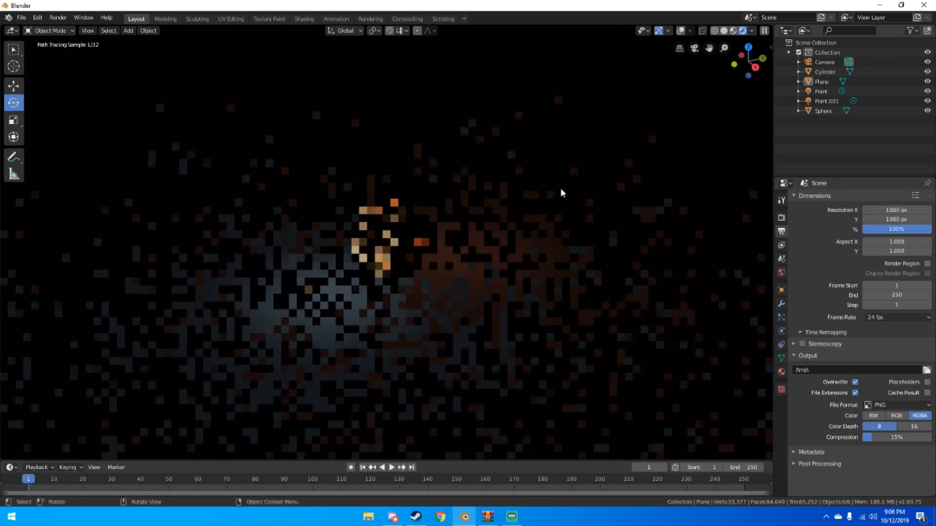
key(z)
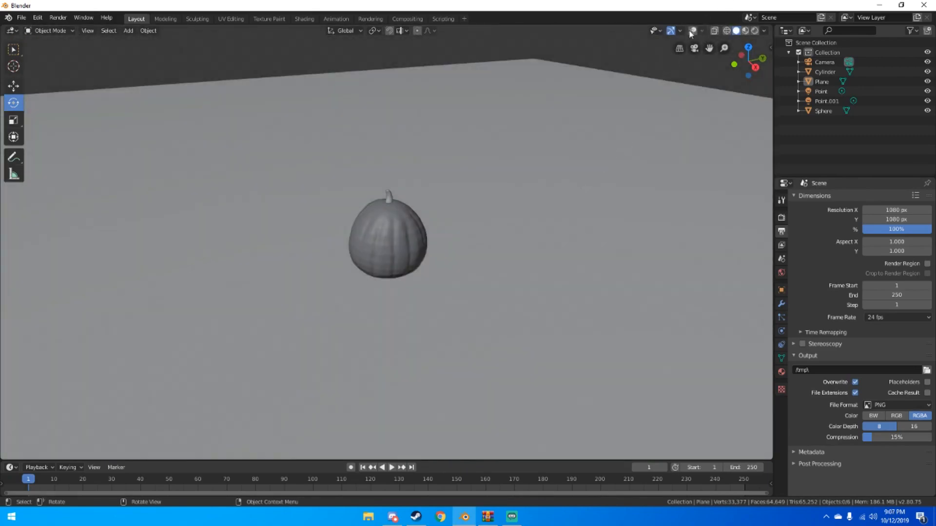
mouse_move(627, 75)
middle_down()
mouse_move(514, 111)
mouse_move(461, 115)
middle_up()
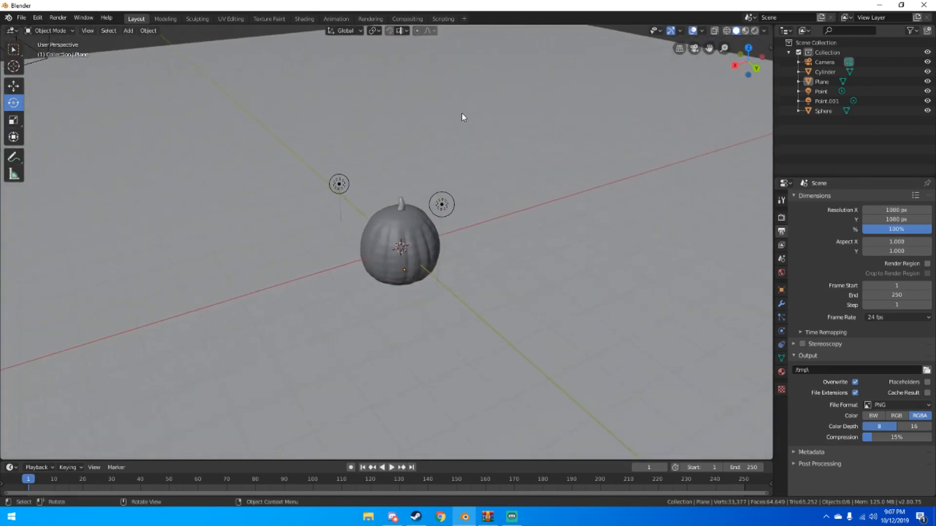
key(z)
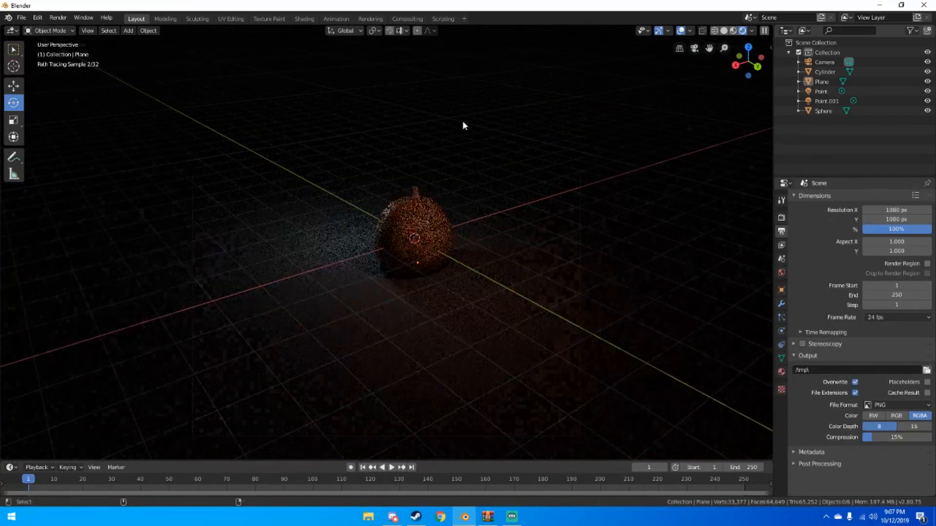
key(KP_0)
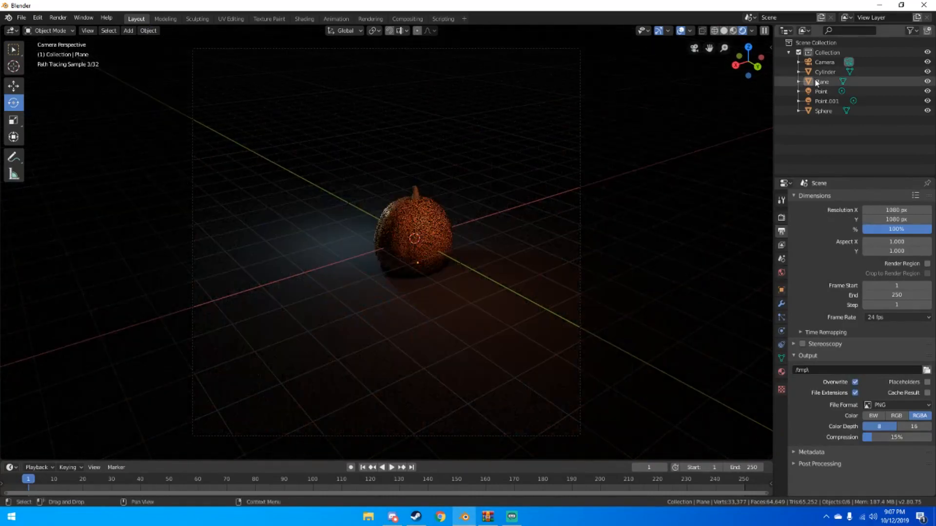
Select the camera and move it to bring the pumpkin closer to the middle of the frame.
click(824, 62)
key(g)
click(756, 321)
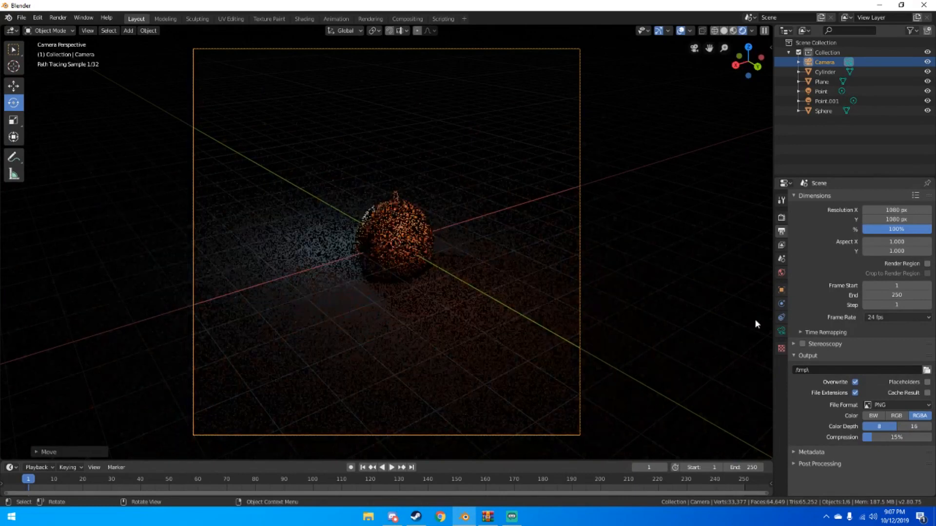
Change the camera's lens type to Orthographic and shift the camera to centre the pumpkin in the frame.
click(782, 332)
click(890, 228)
click(876, 247)
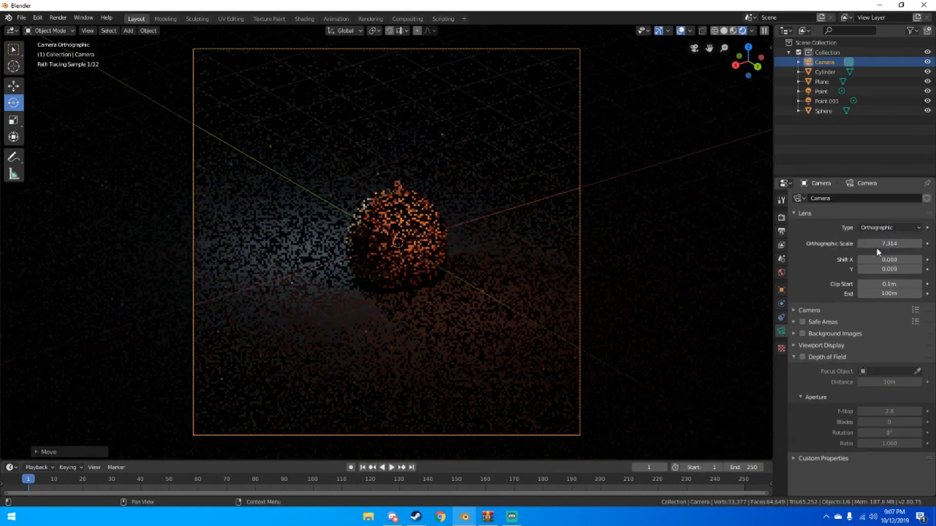
key(g)
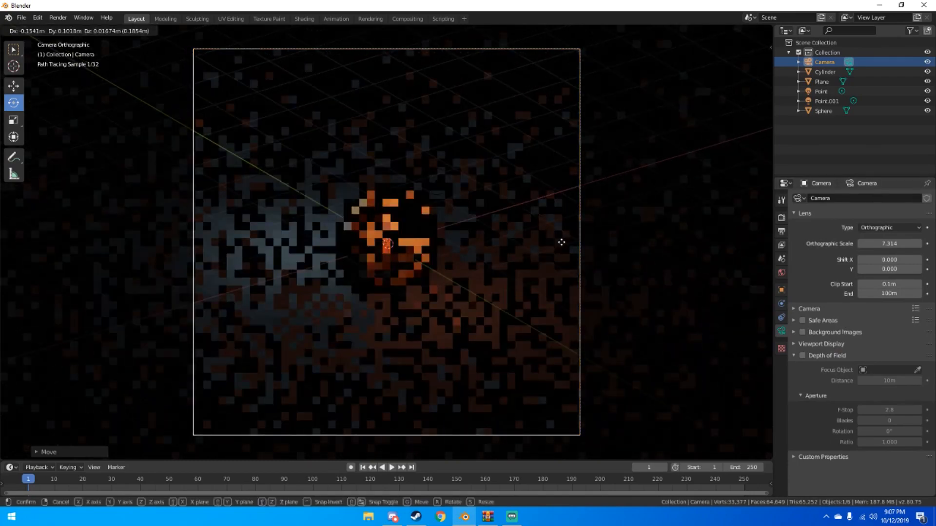
click(561, 242)
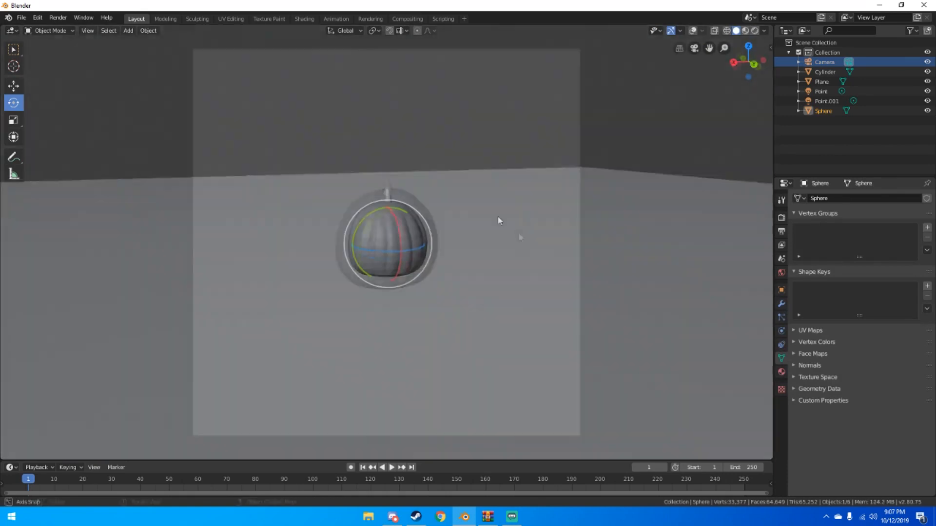
Reshape the side of the pumpkin with the Grab brush in Sculpt Mode, then return to the object layout.
middle_drag(497, 220, 499, 215)
click(197, 19)
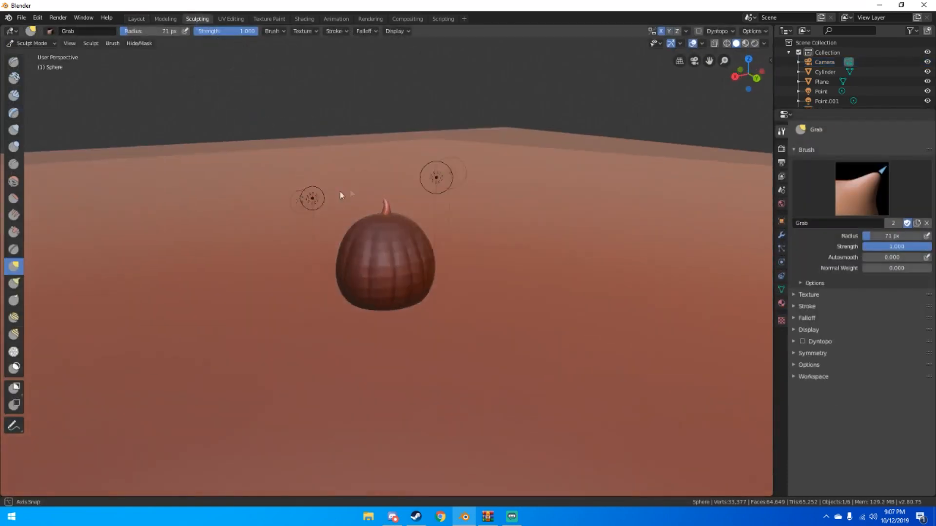
scroll(322, 186, down, 2)
middle_drag(354, 223, 355, 217)
drag(351, 271, 360, 271)
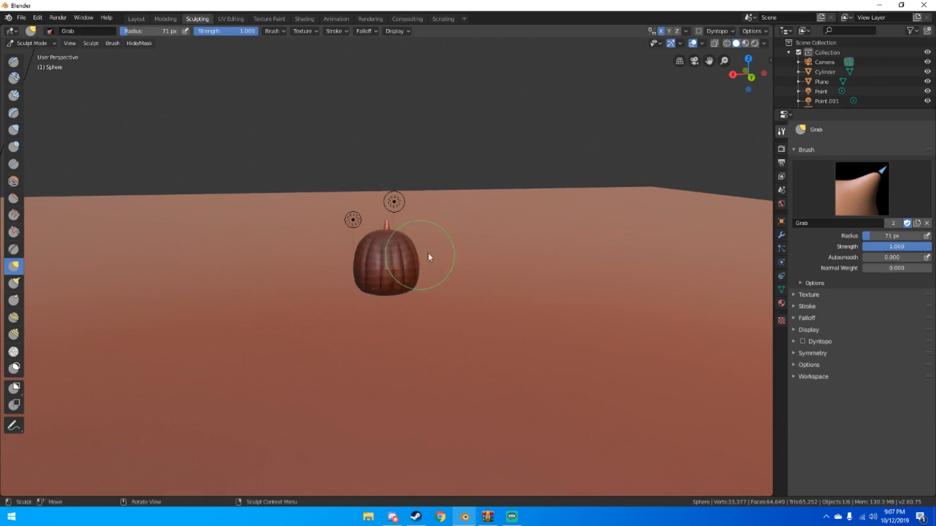
middle_drag(428, 253, 497, 238)
click(136, 19)
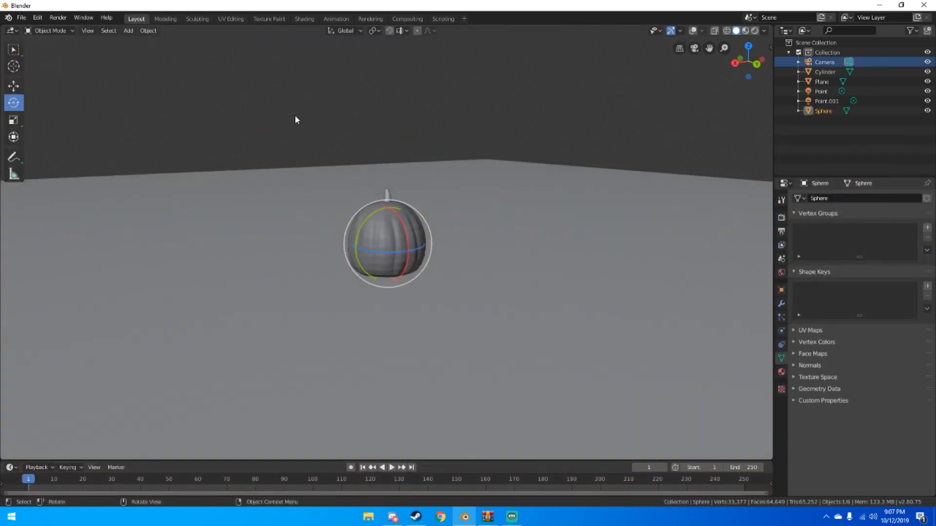
Preview the scene through the camera in Rendered shading with the pumpkin deselected and overlays hidden.
key(KP_0)
key(z)
click(392, 138)
click(682, 30)
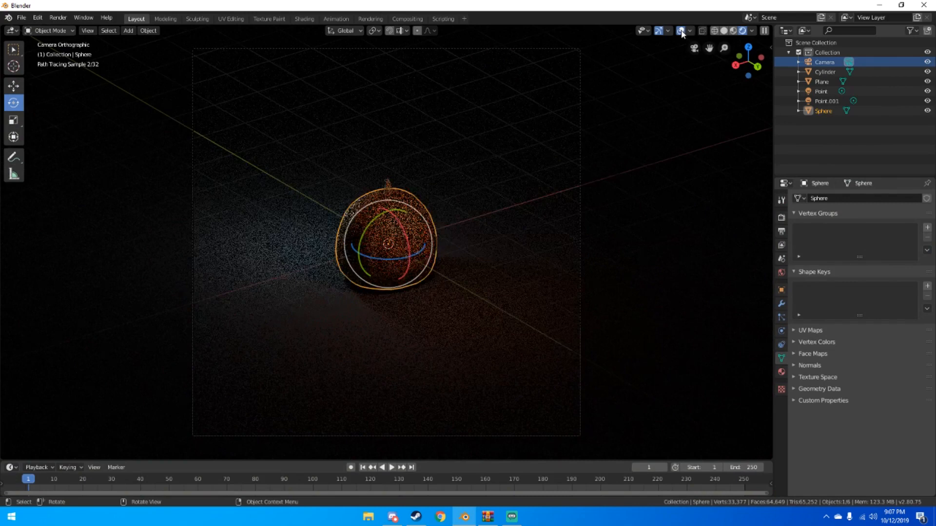
click(568, 86)
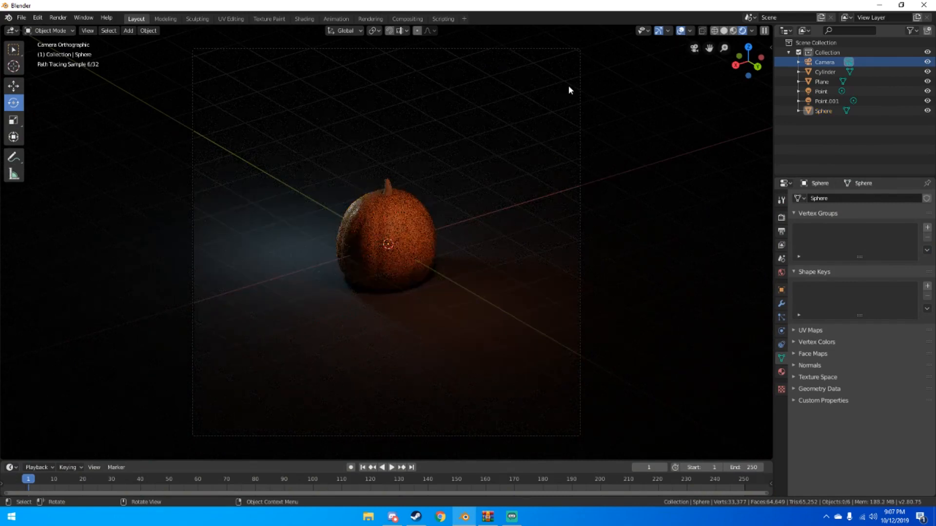
click(681, 31)
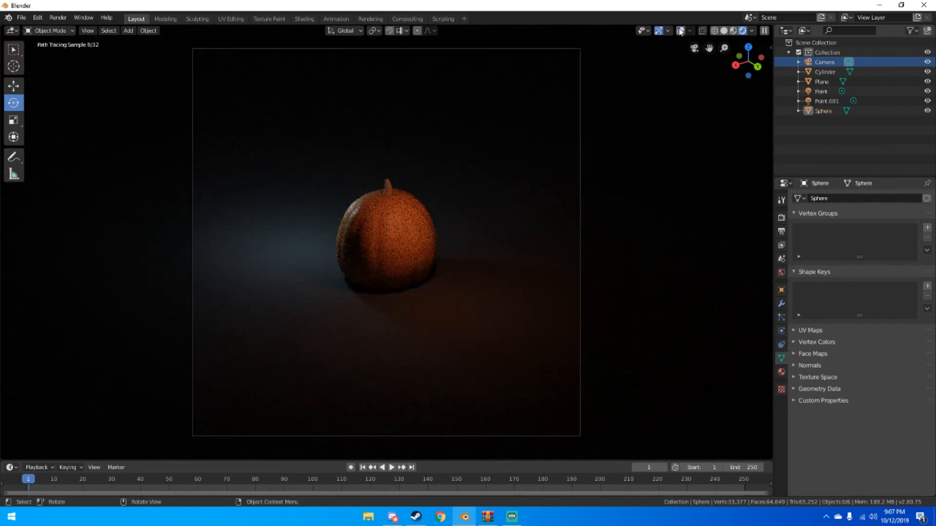